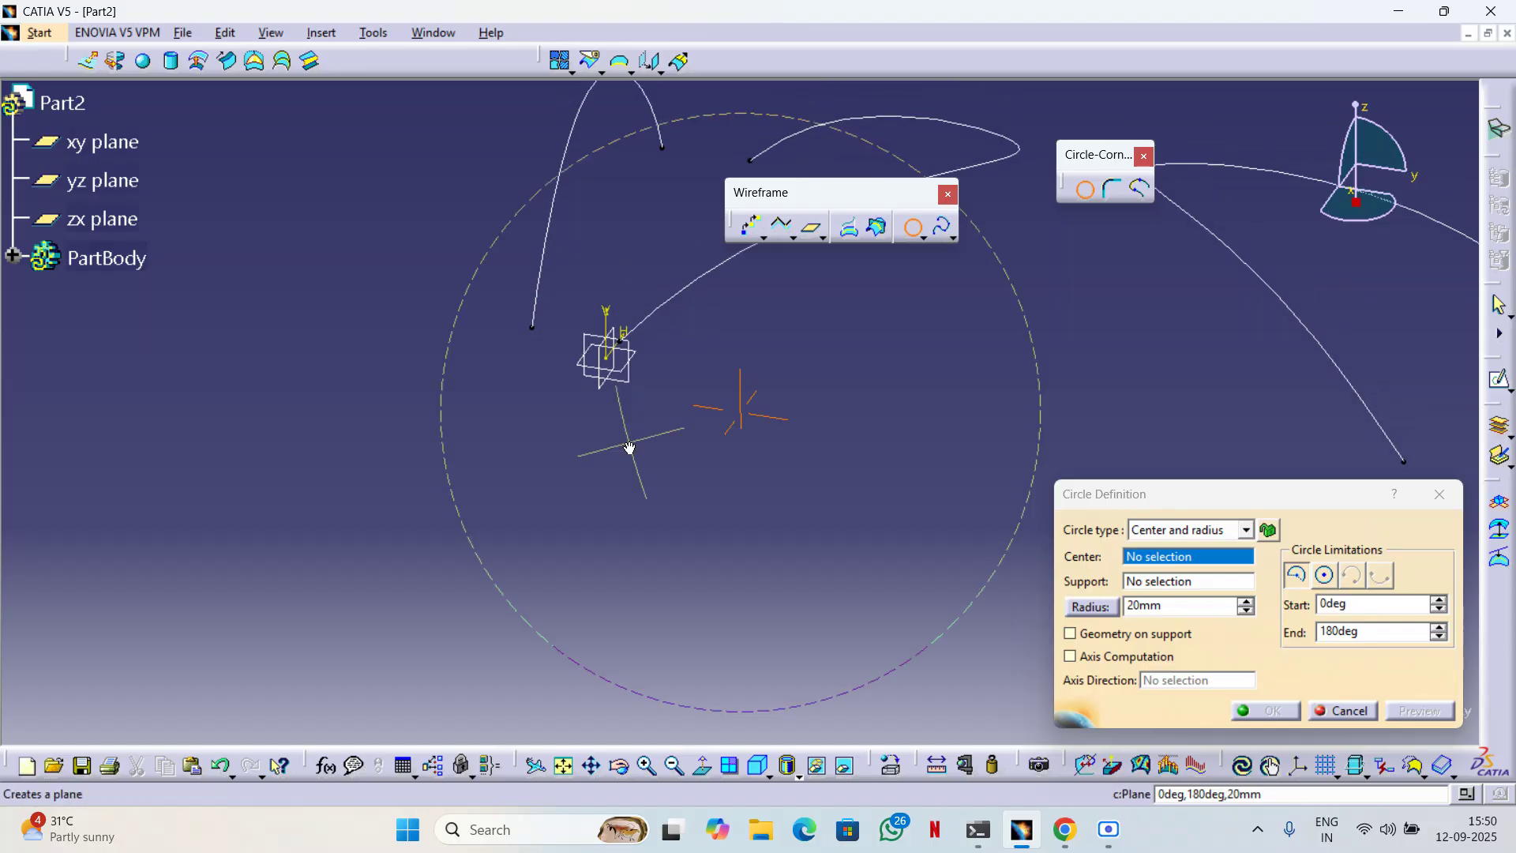
Set the origin as the circle's center and the xy plane as its support.
left_click(555, 339)
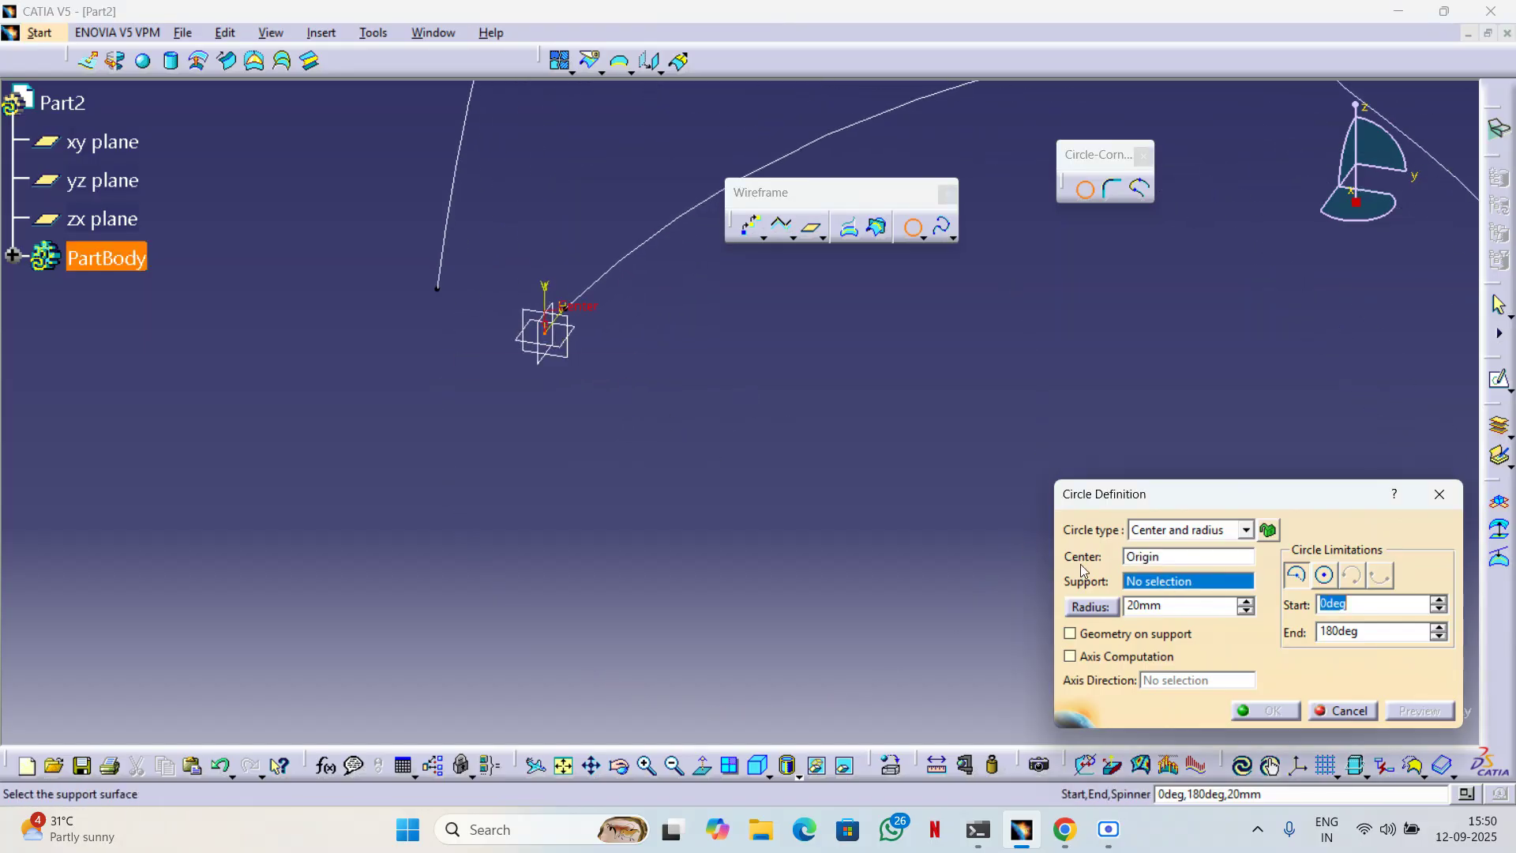
left_click(577, 325)
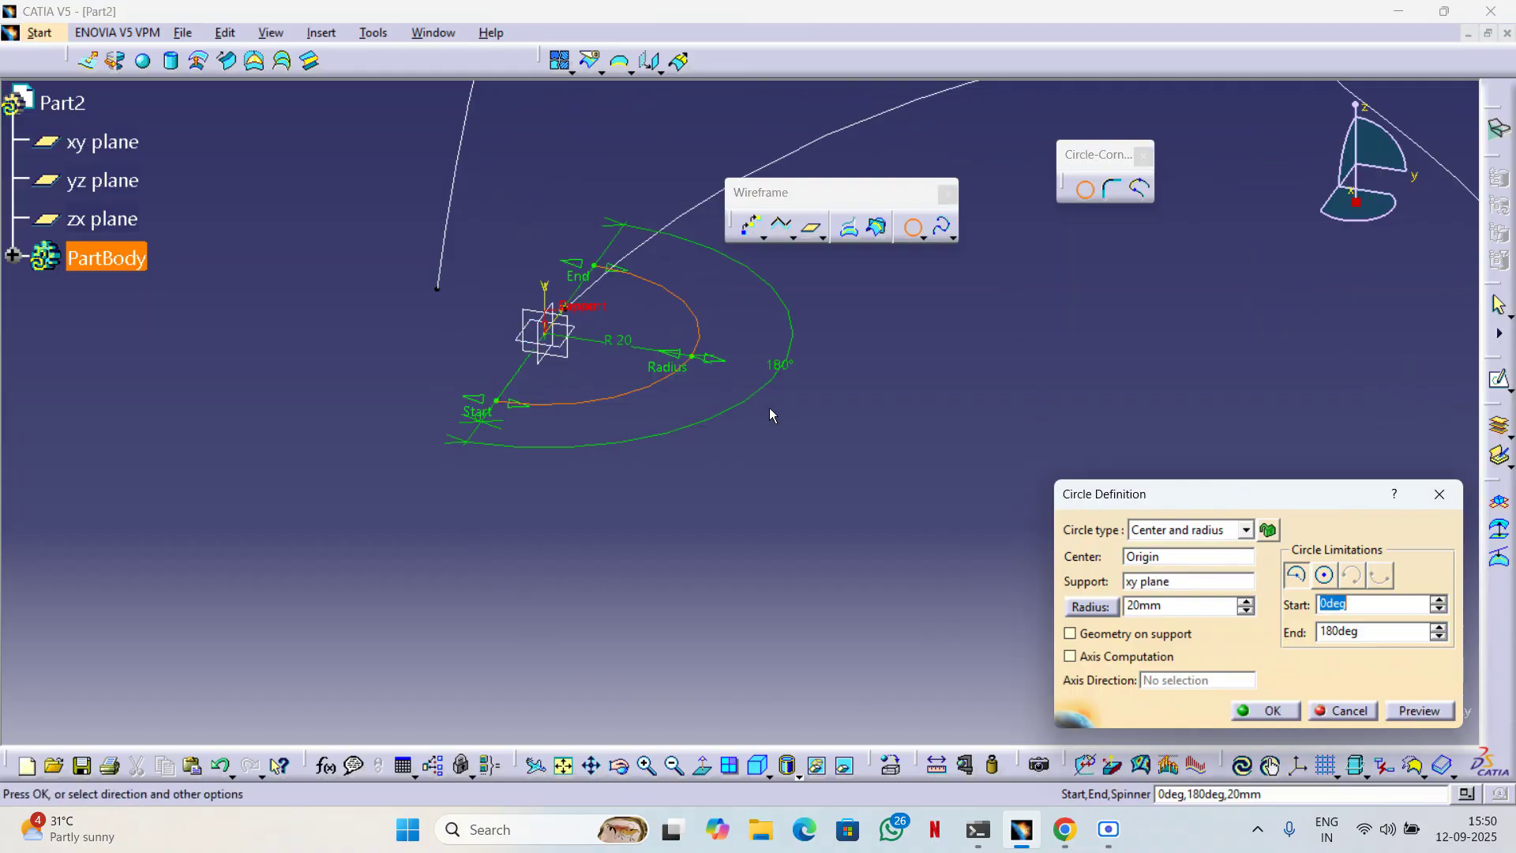
middle_click_drag(723, 412, 1183, 563)
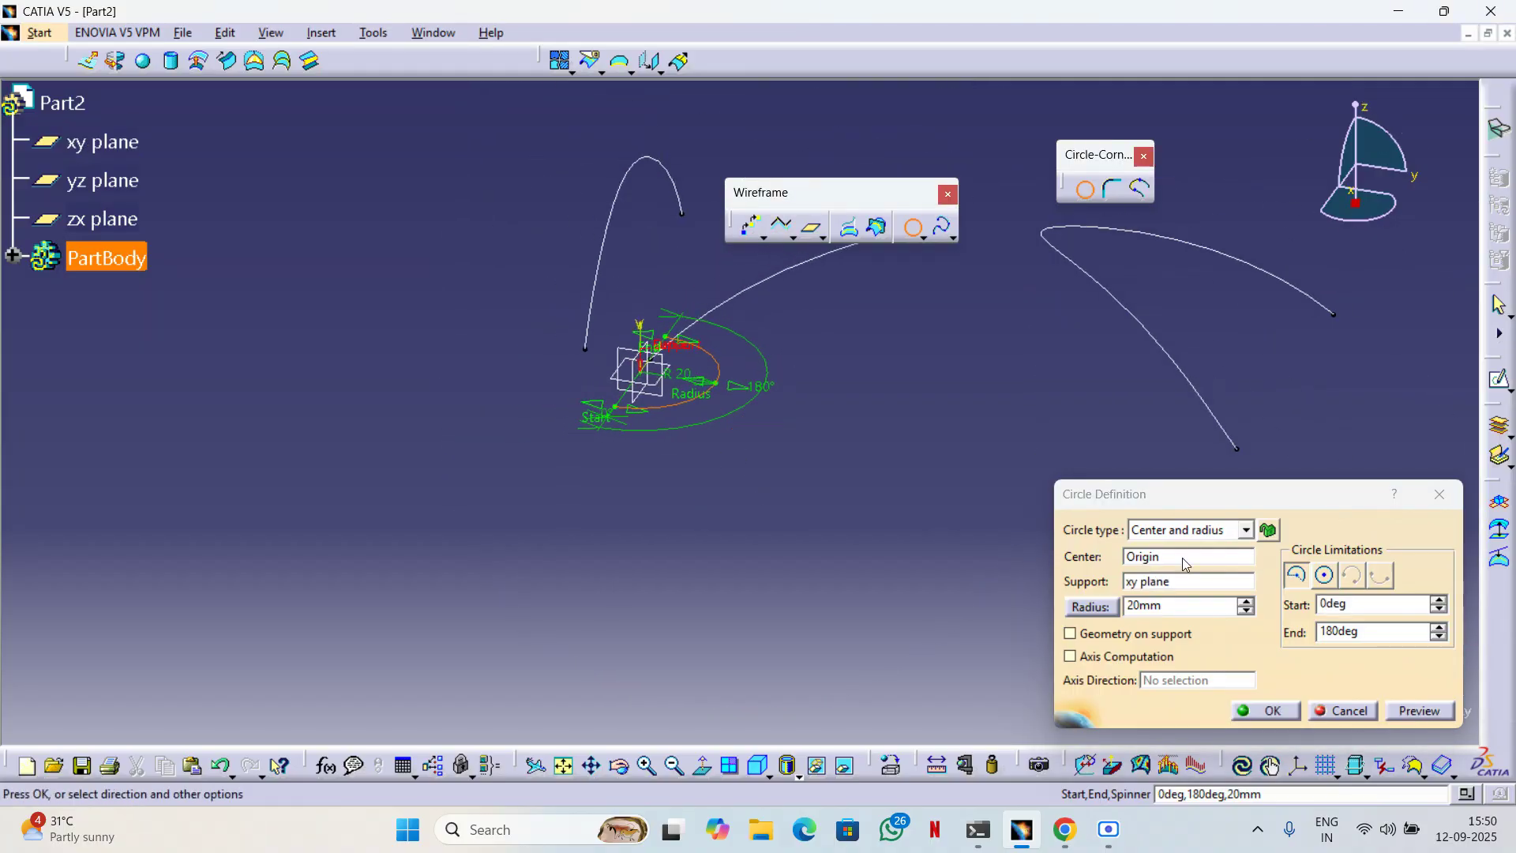
Stretch the previewed arc to a radius of about 61 mm, limited from about 17 to 142 degrees.
left_click(1246, 603)
left_click(1246, 602)
left_click(1246, 602)
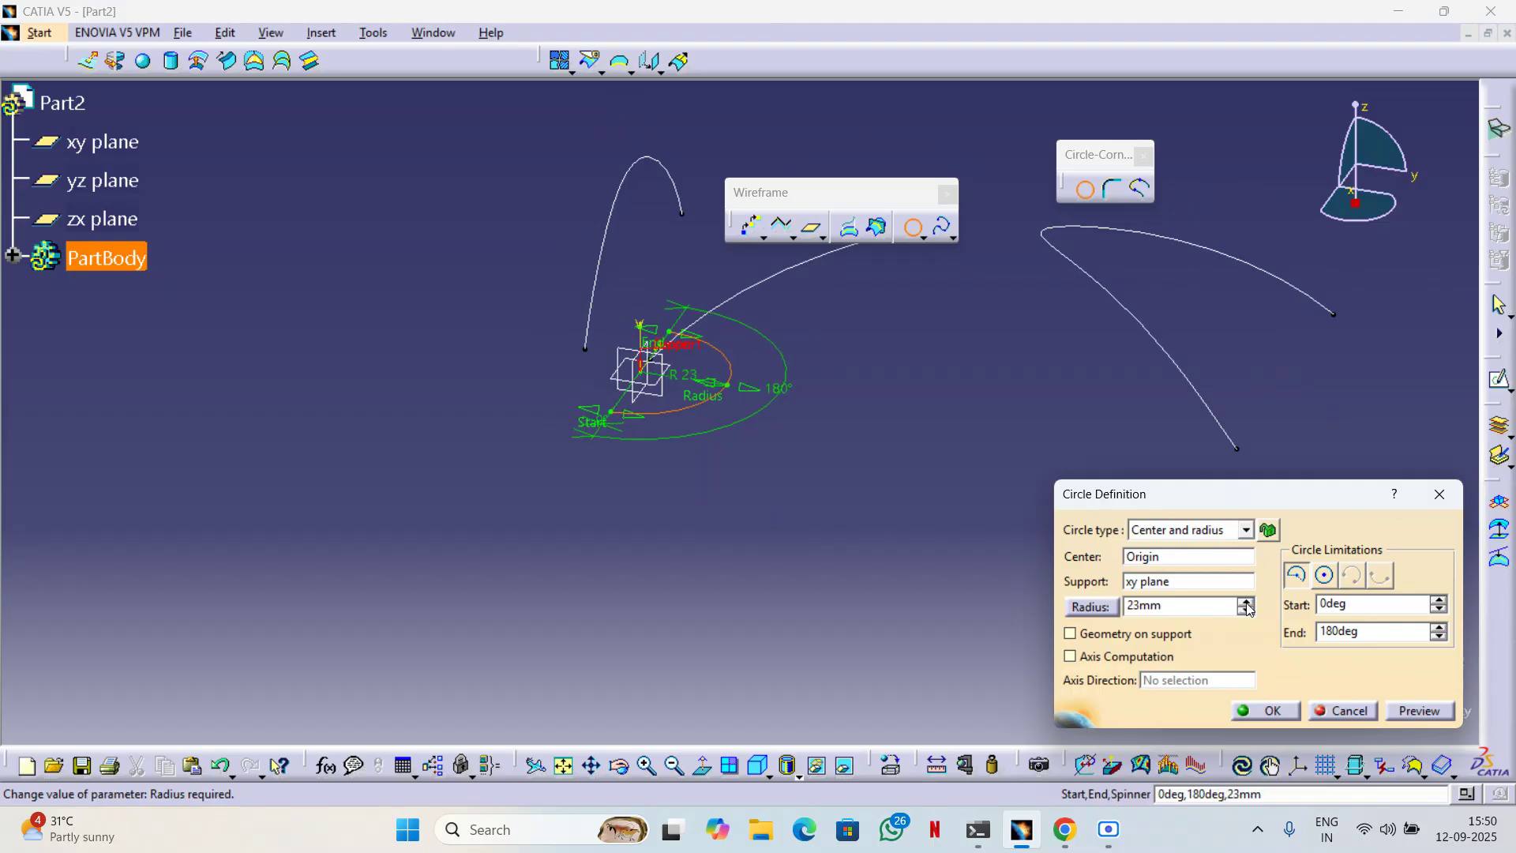
left_click_drag(749, 392, 875, 409)
left_click_drag(720, 268, 680, 420)
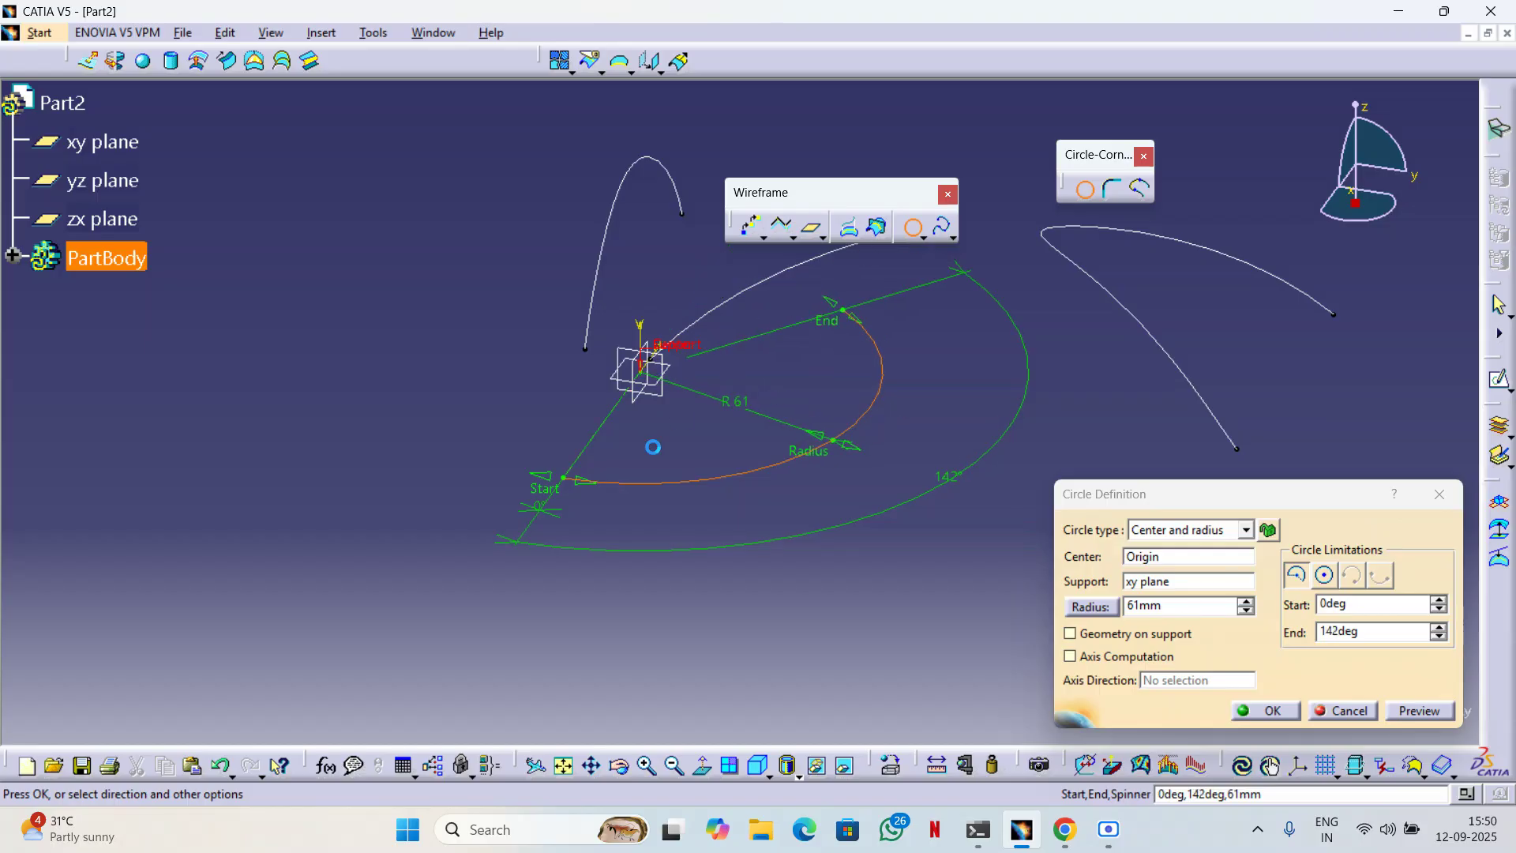
left_click_drag(584, 480, 635, 483)
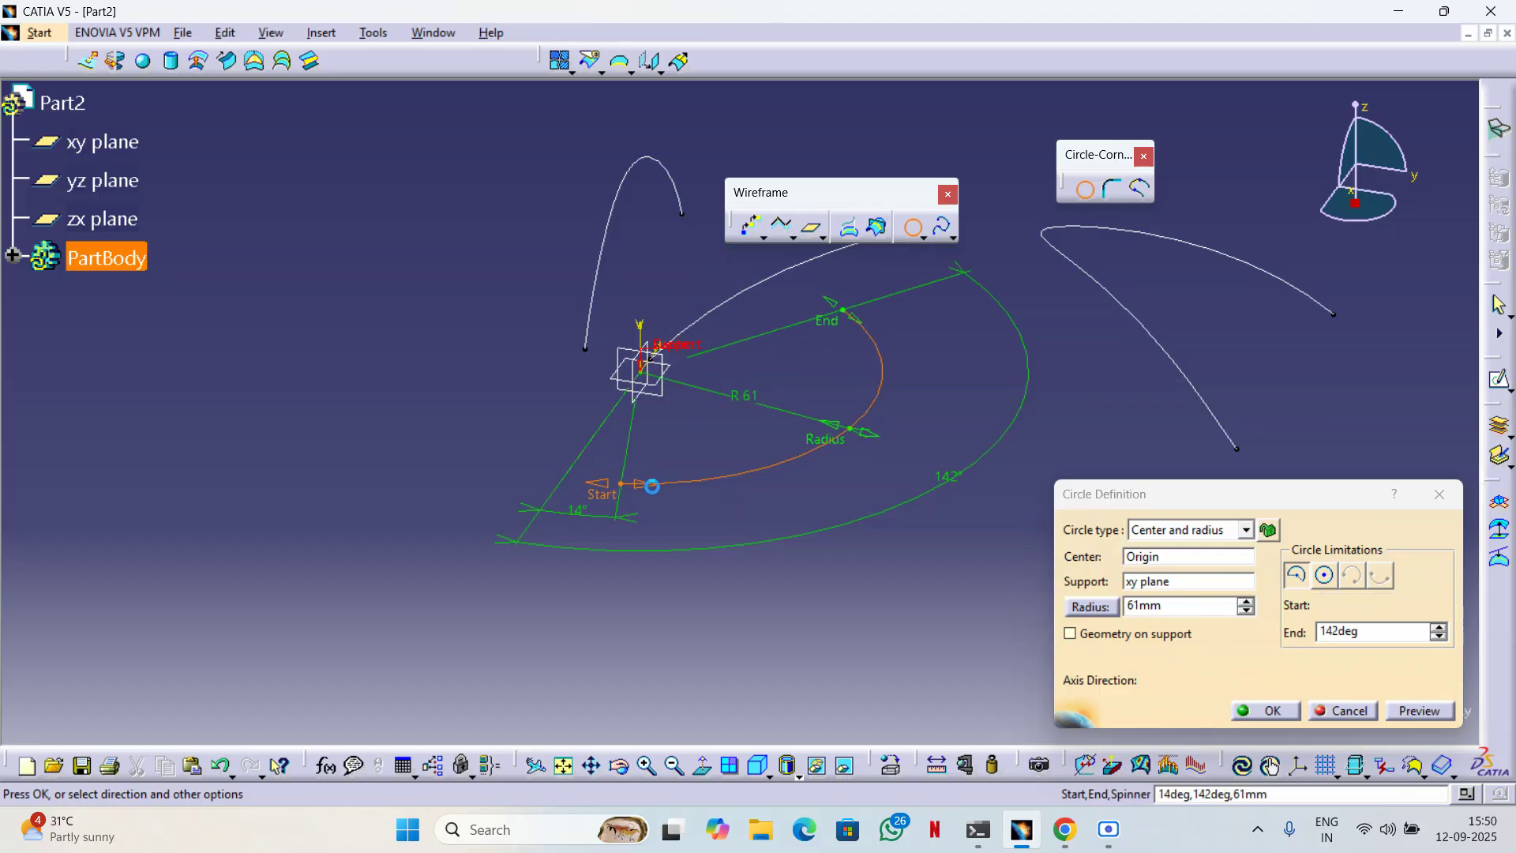
Switch the arc to a whole circle, enlarge its radius to about 72 mm, and create it.
left_click(1324, 574)
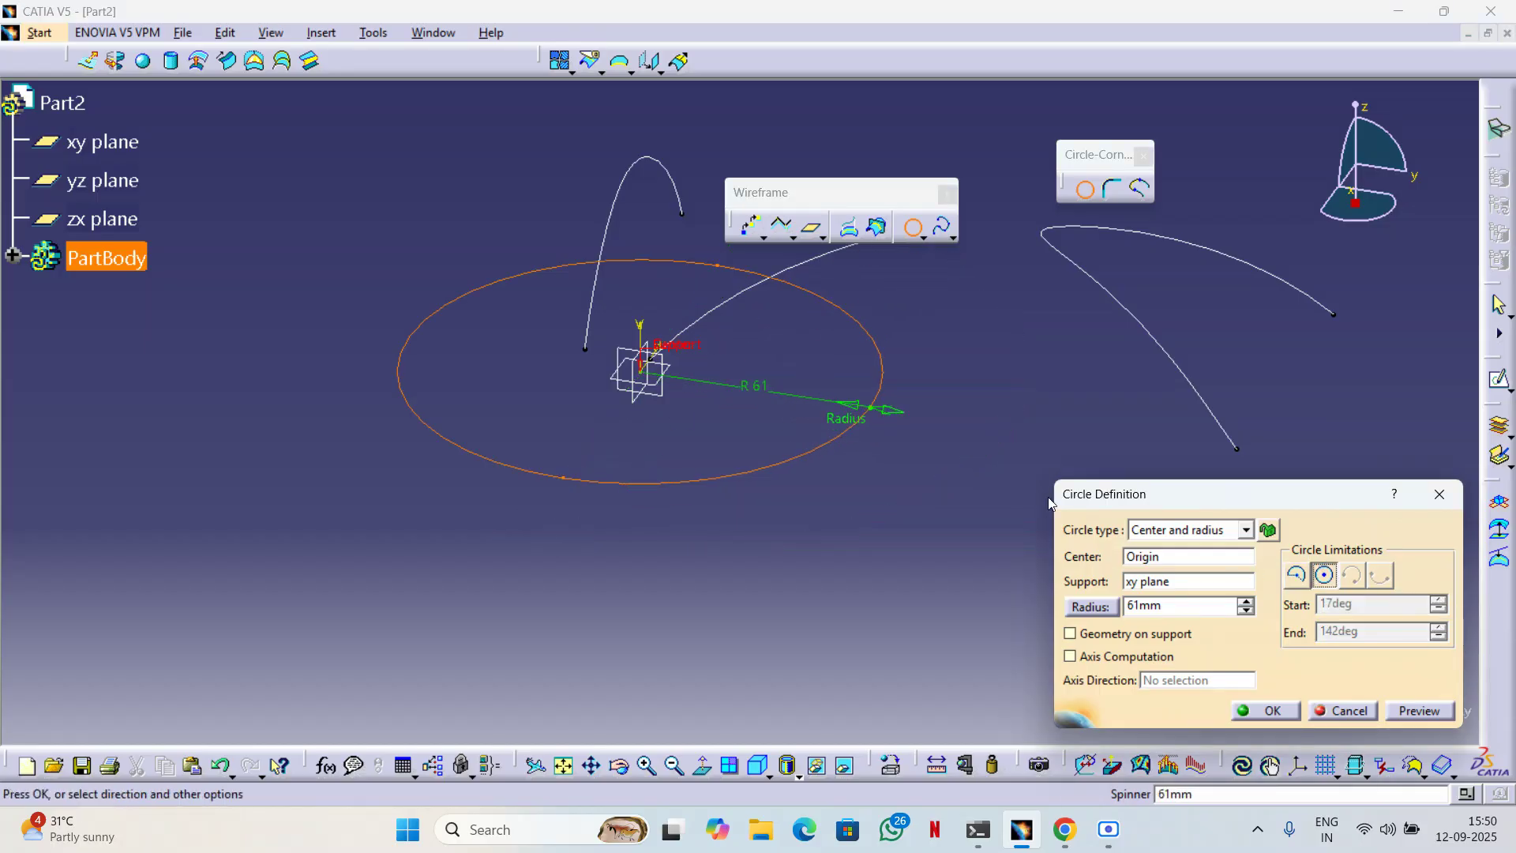
left_click_drag(872, 408, 914, 413)
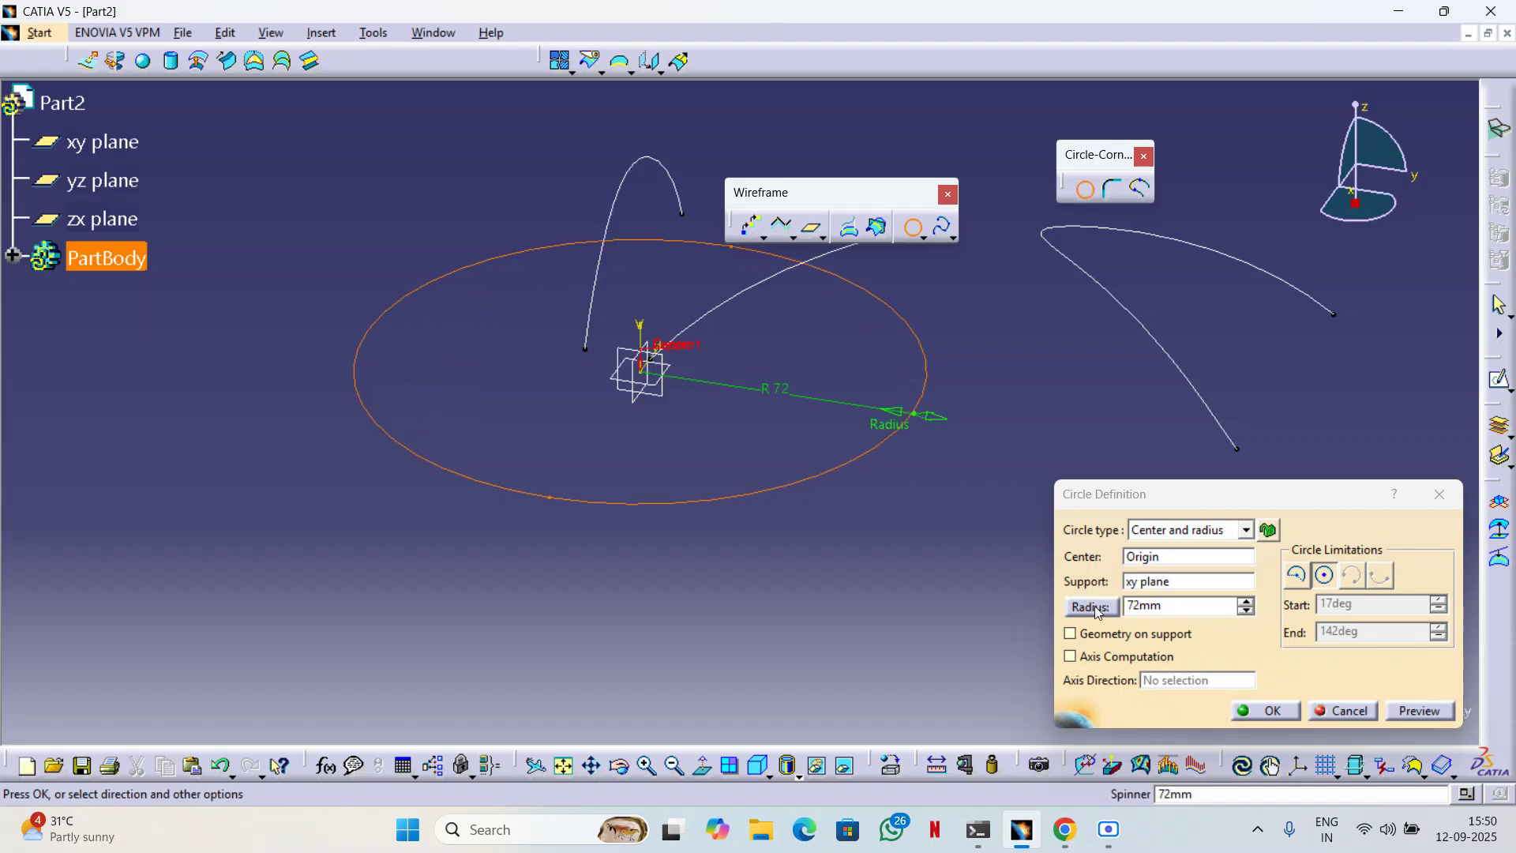
left_click(1257, 711)
middle_click_drag(728, 406, 642, 494)
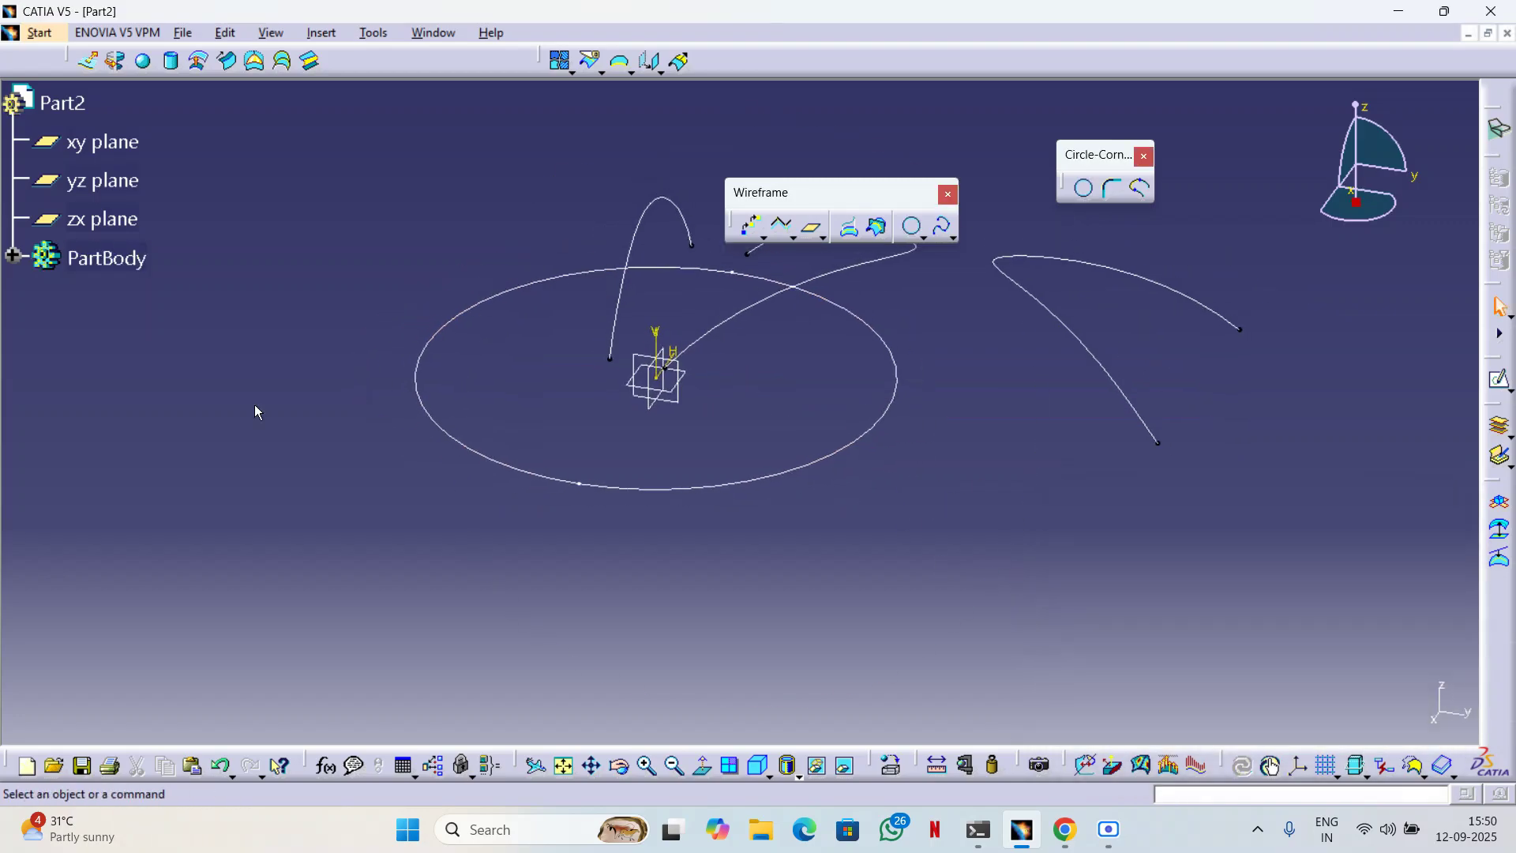
Expand PartBody in the tree and locate the circle entry.
left_click(13, 255)
left_click(126, 681)
left_click(520, 648)
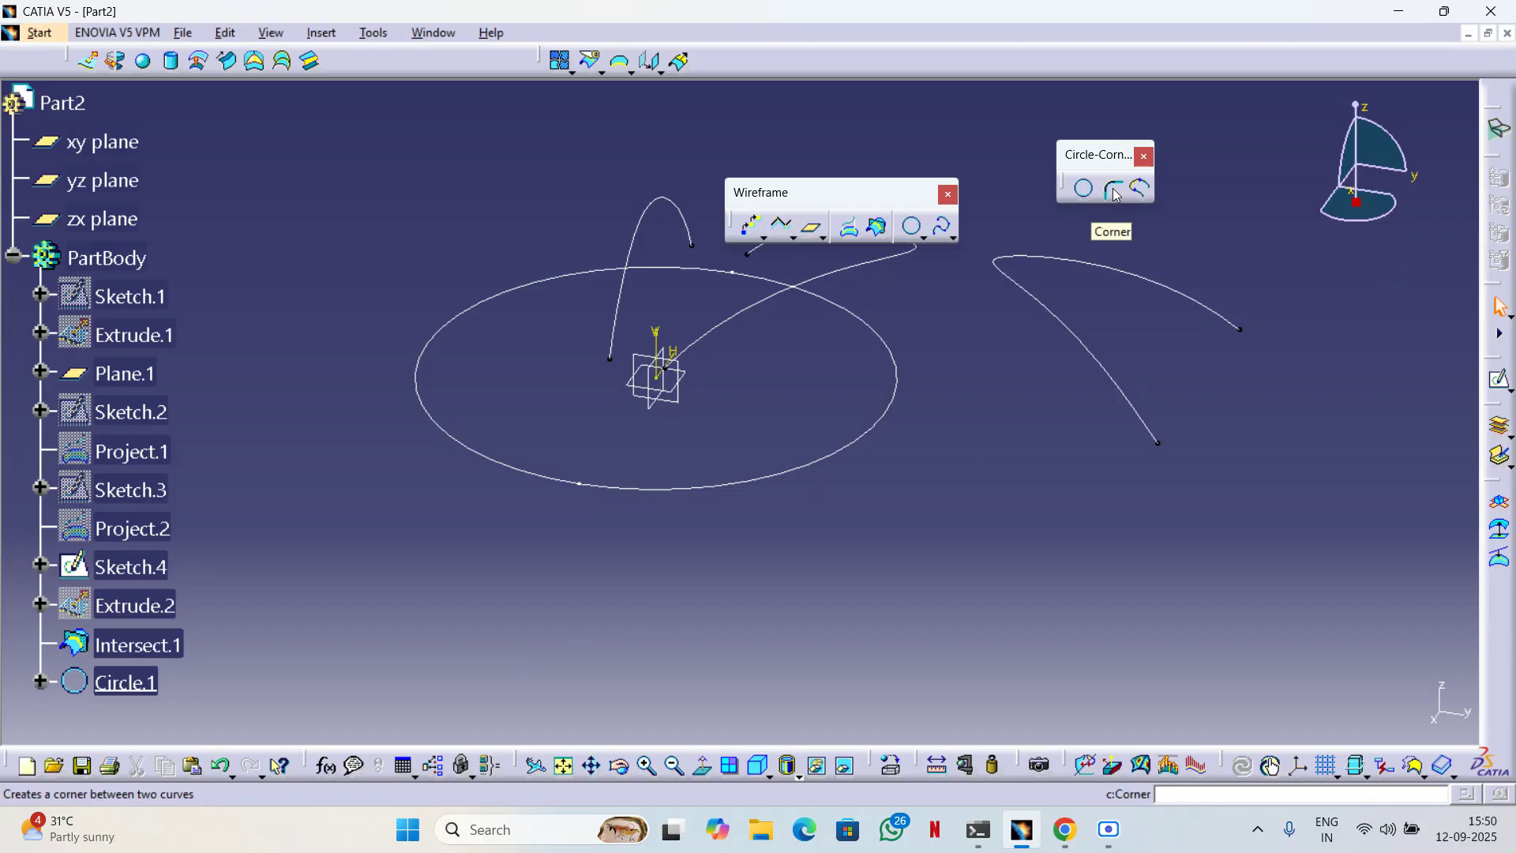
Sketch three scattered points on the yz plane above the existing curves, and exit the sketch.
middle_click_drag(660, 347, 814, 528)
left_click(1499, 379)
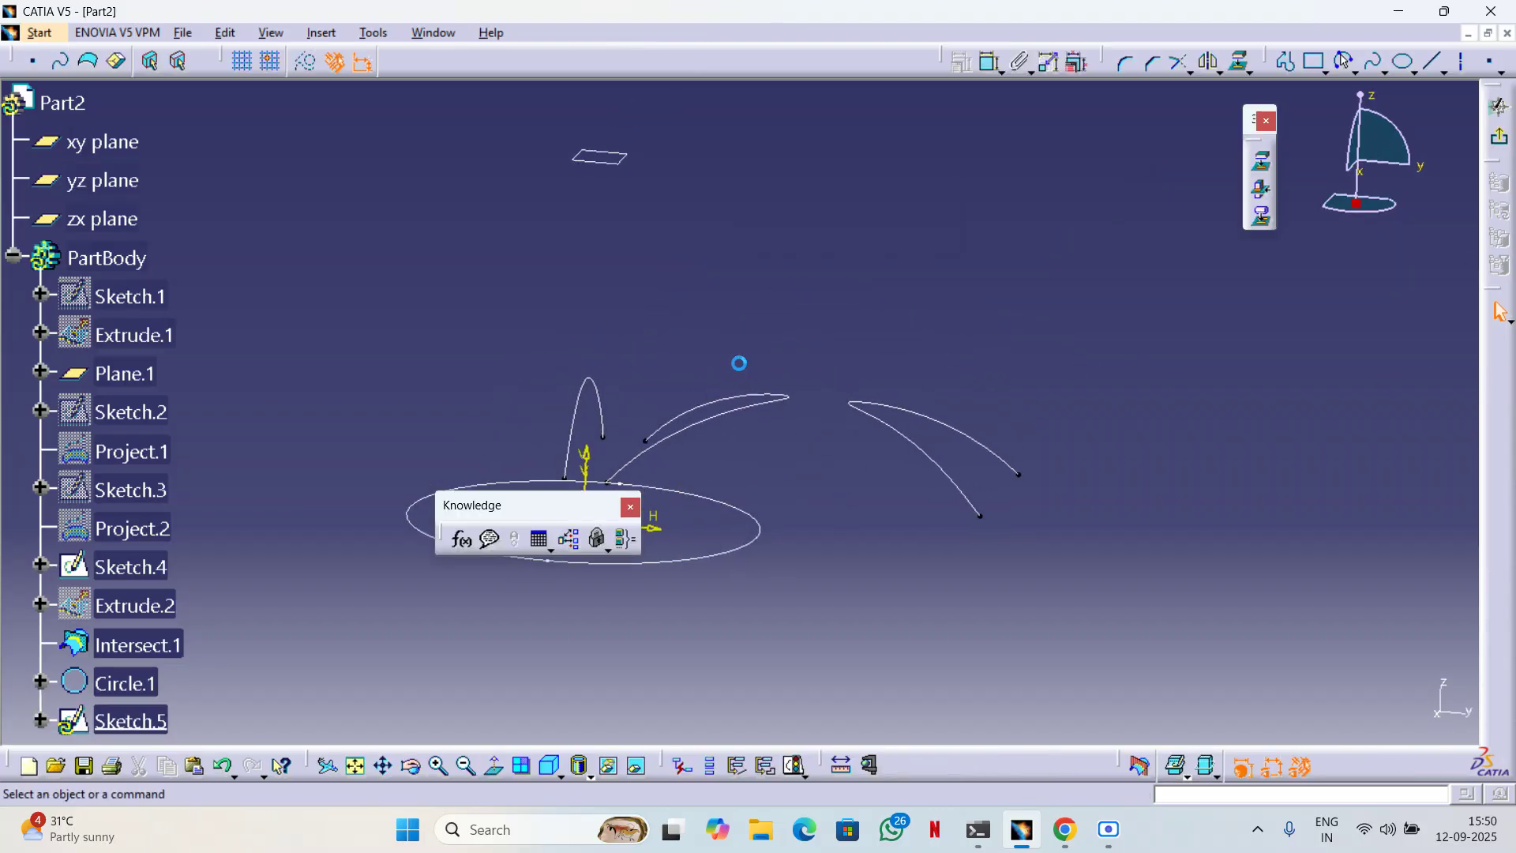
left_click(1490, 60)
left_click(817, 324)
middle_click_drag(823, 304, 652, 526)
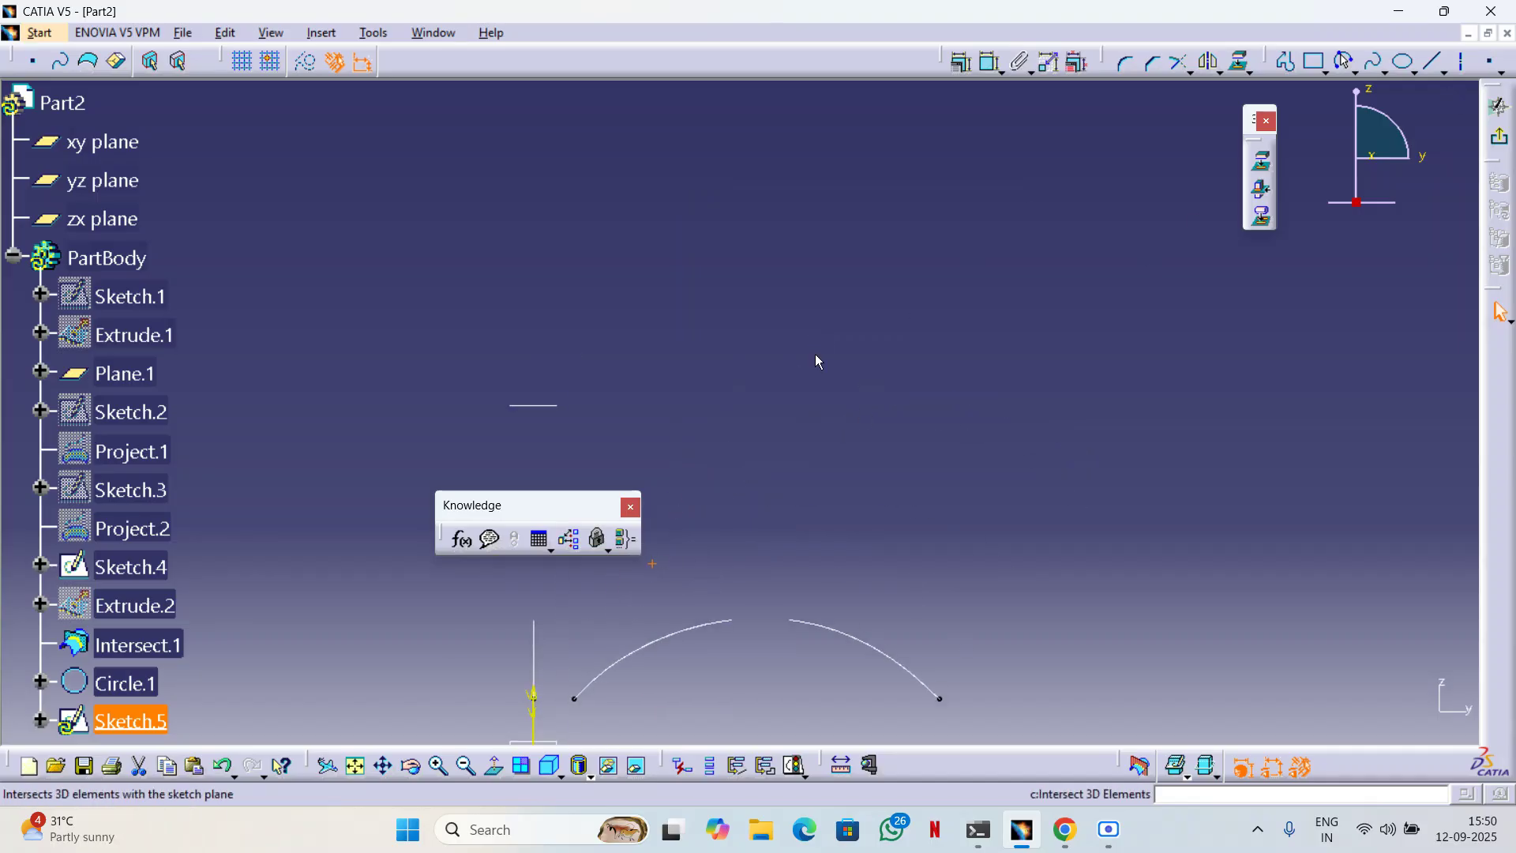
left_click(1490, 61)
left_click(837, 270)
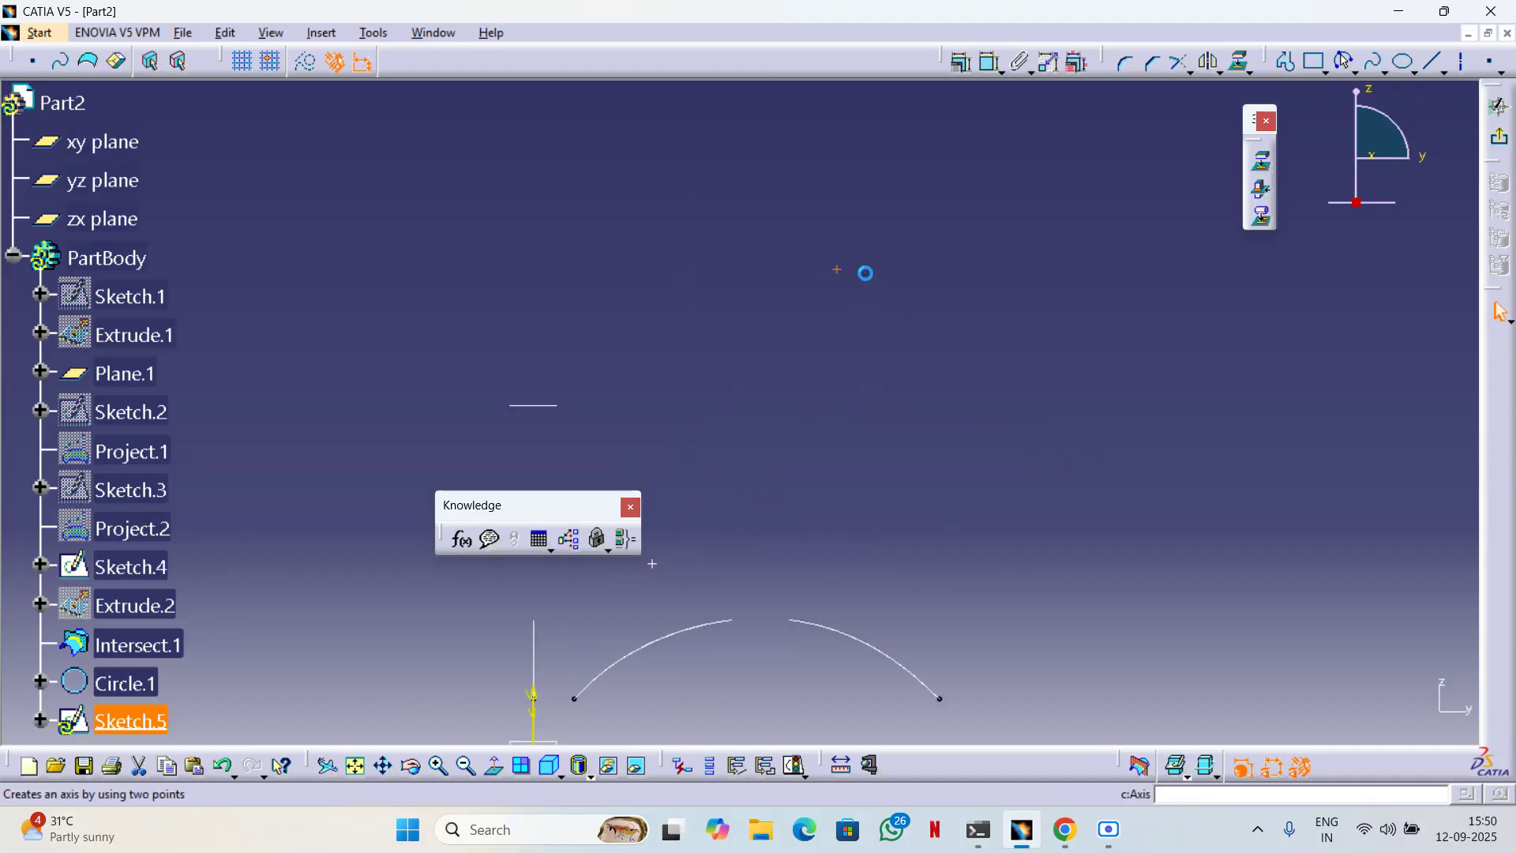
left_click(1490, 61)
left_click(1175, 337)
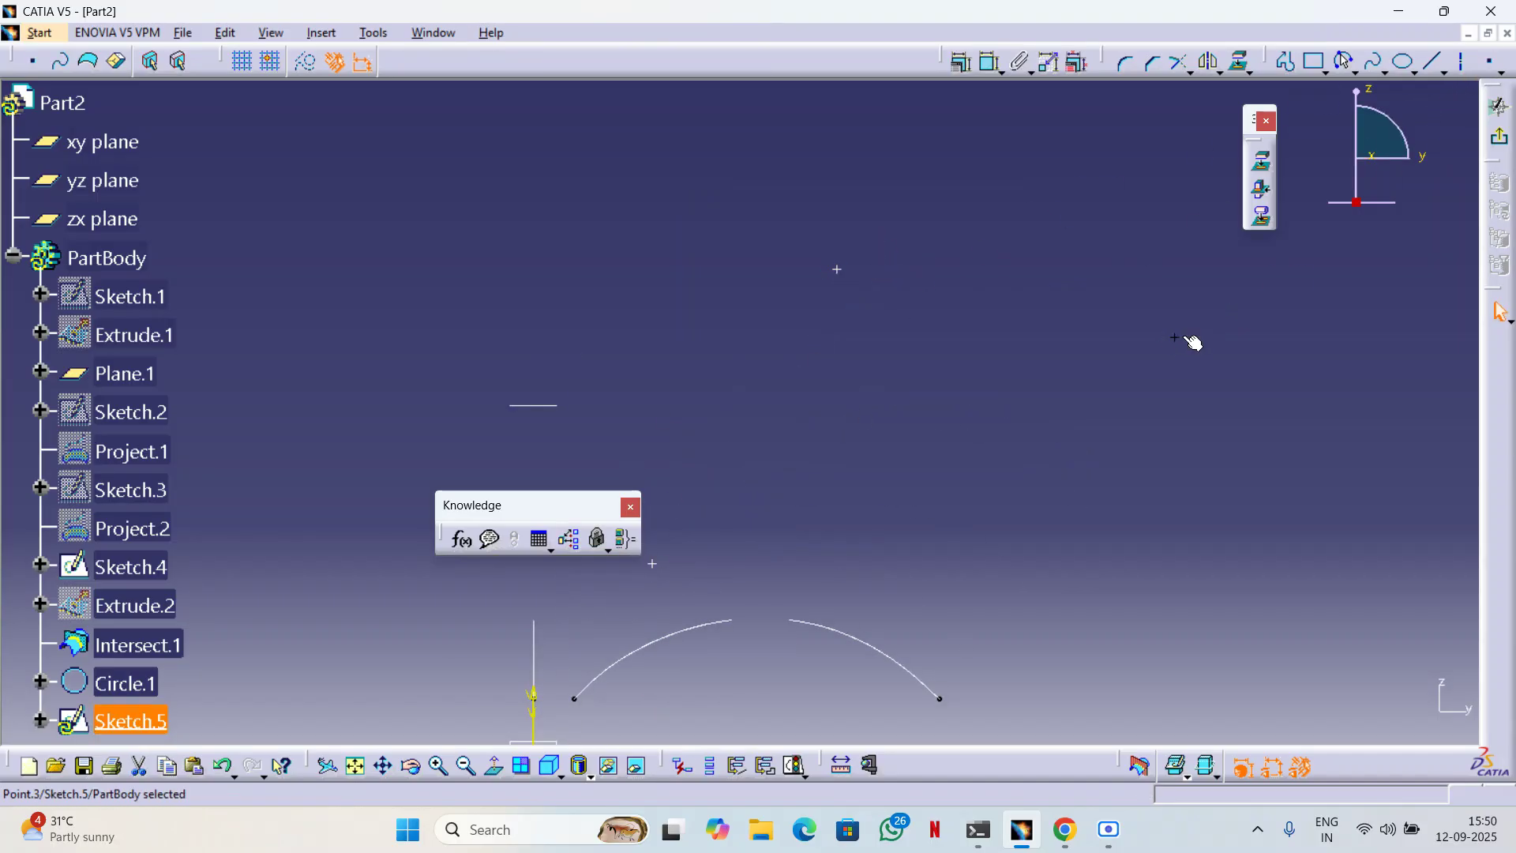
left_click(1499, 138)
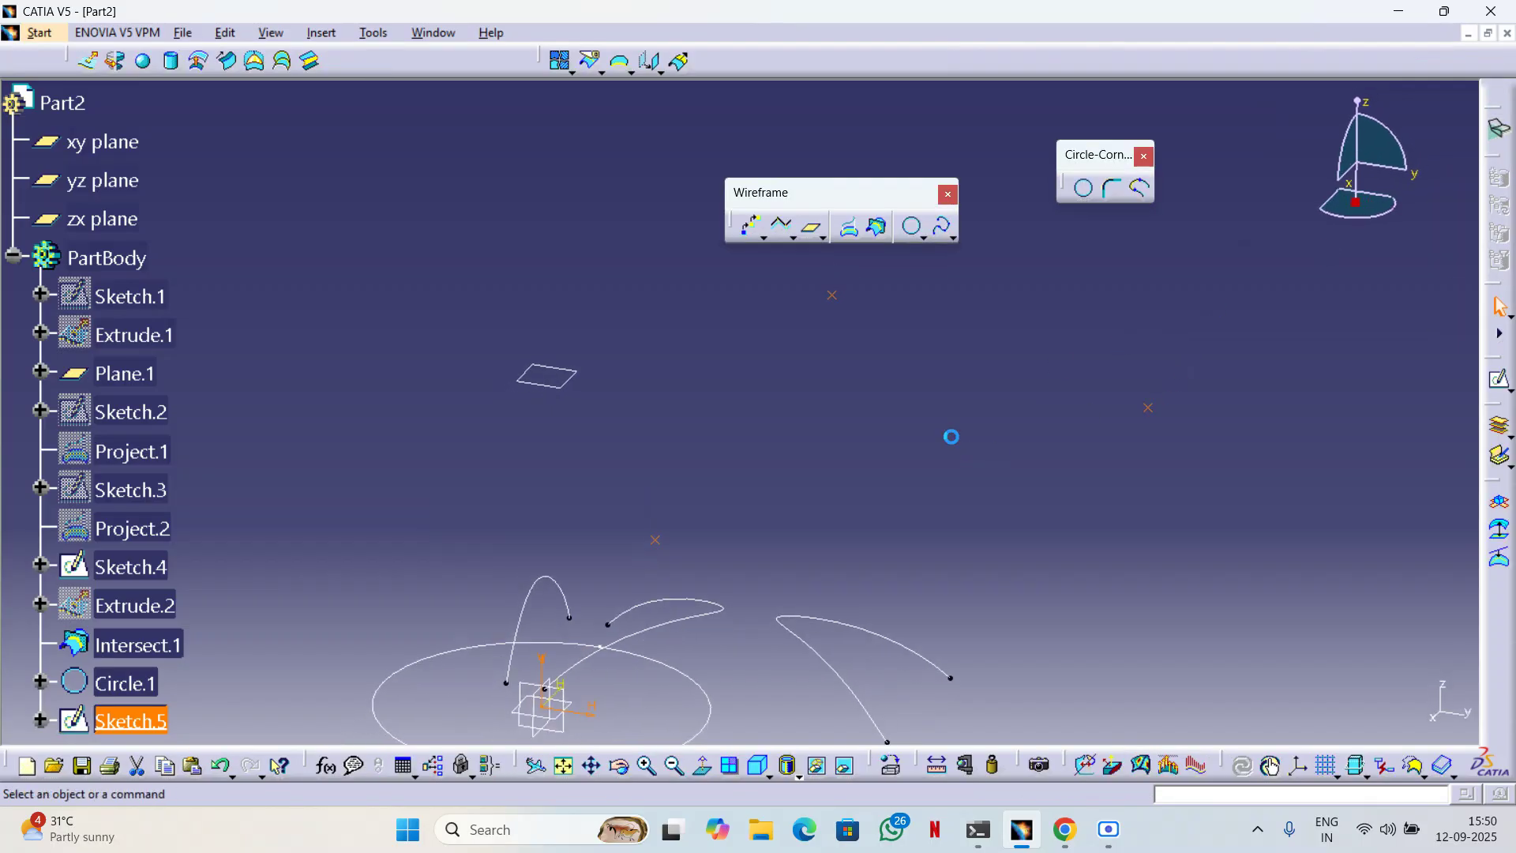
Create a polyline joining the lowest sketched point to the uppermost one.
left_click(788, 237)
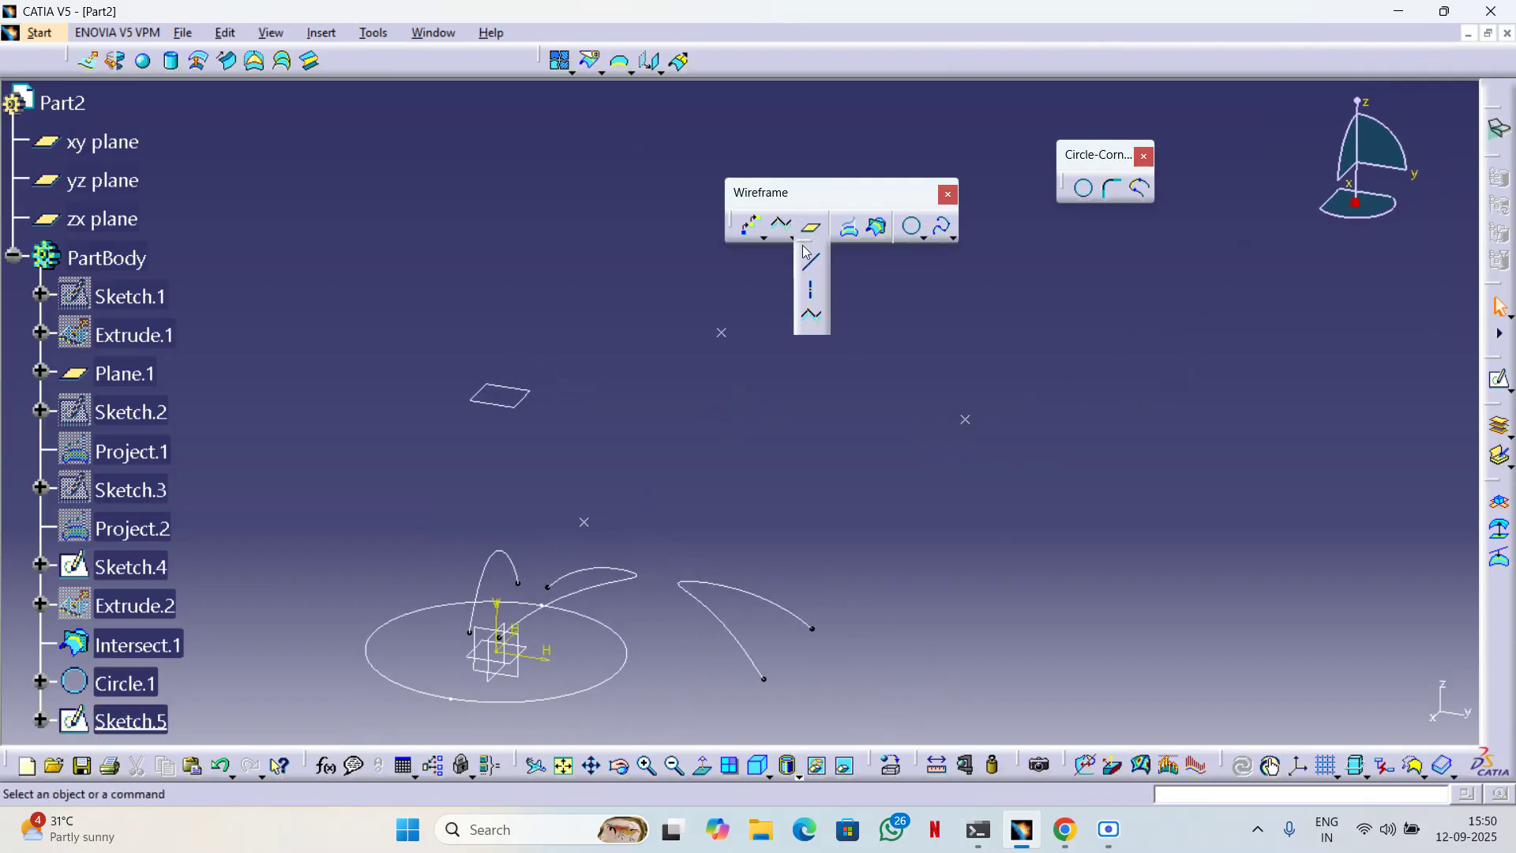
left_click(810, 319)
left_click(585, 522)
left_click(724, 333)
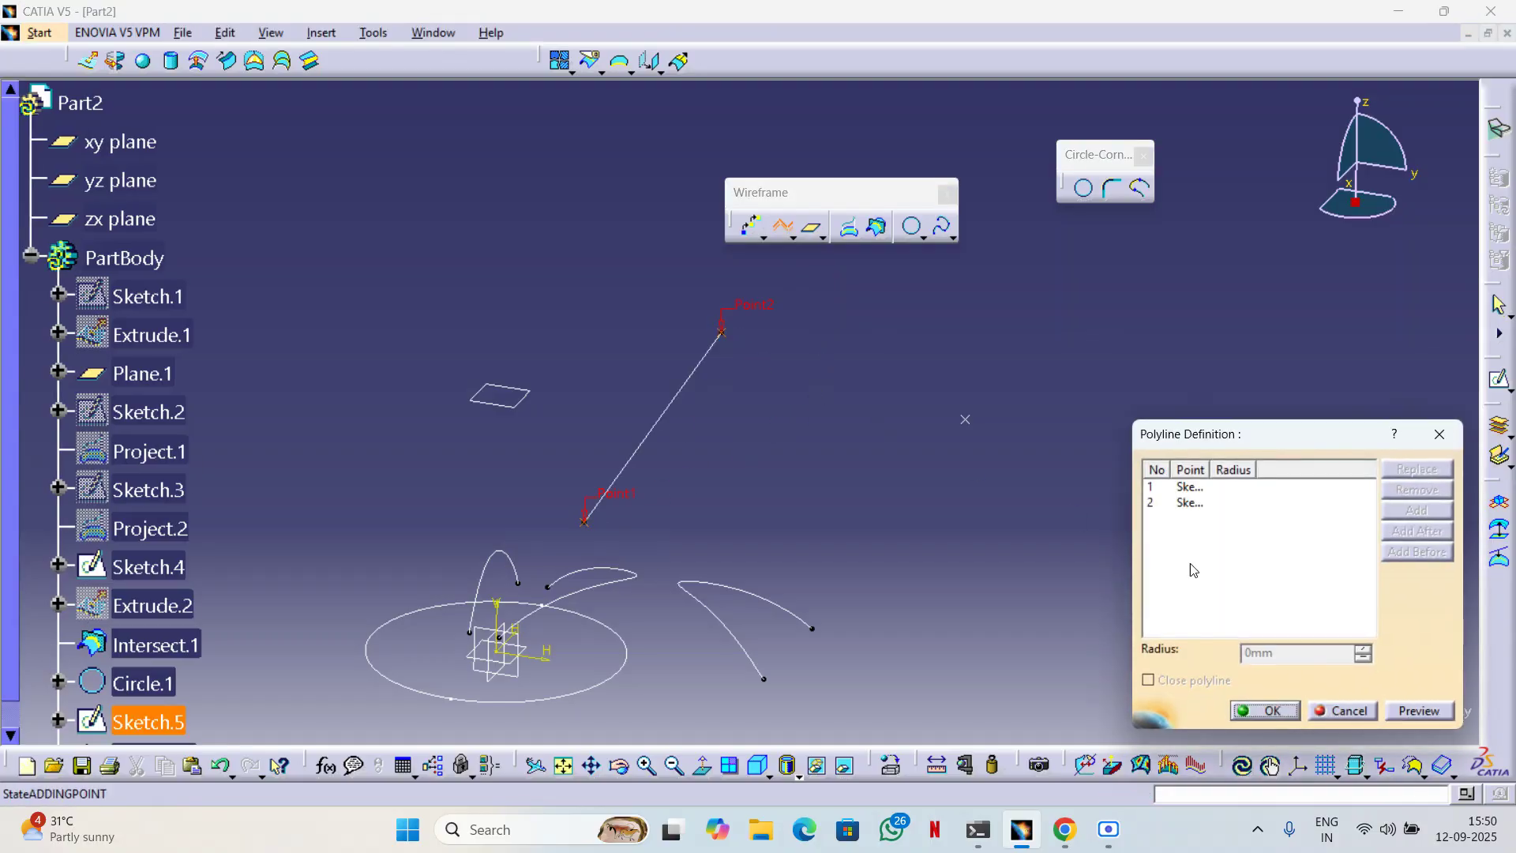
left_click(1255, 710)
Reopen the sketch of points, add a fourth point below the unconnected one, and exit the sketch.
double_click(965, 418)
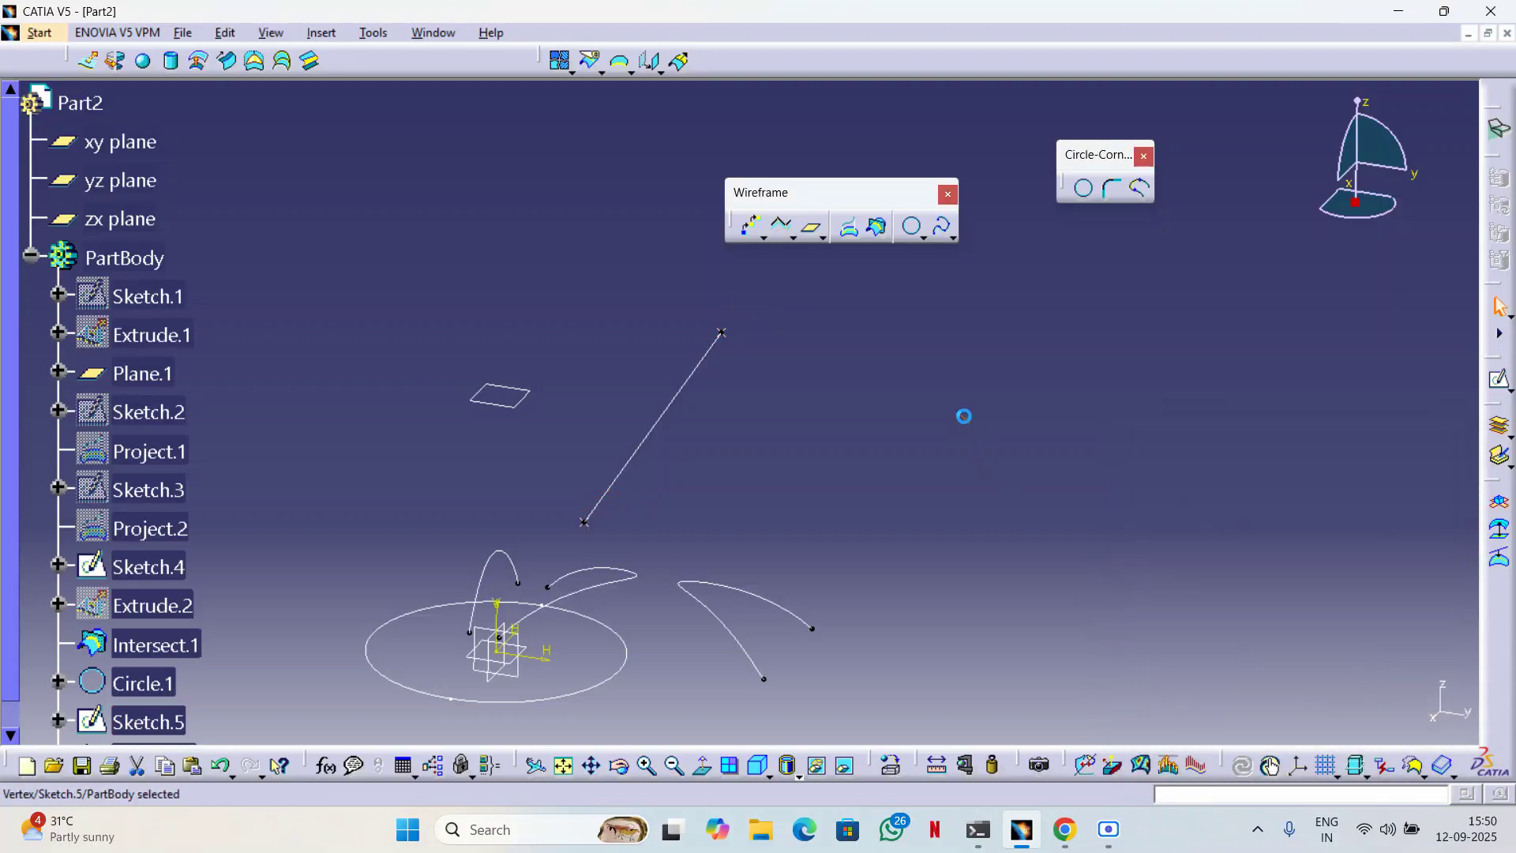
left_click(1490, 62)
left_click(915, 463)
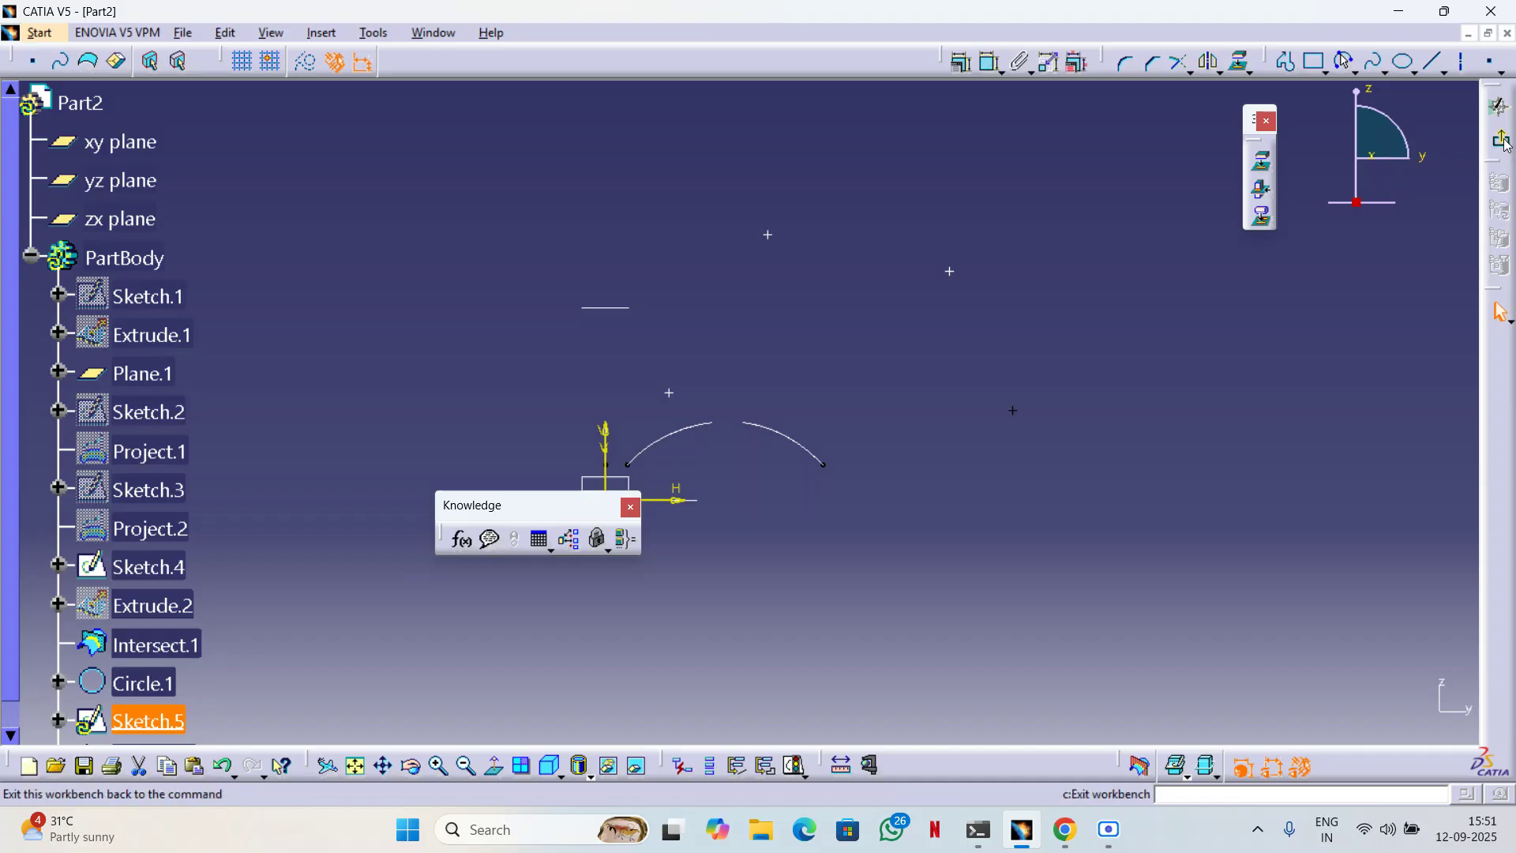
left_click(1260, 215)
left_click(1144, 358)
mouse_move(998, 347)
middle_mouse_down()
mouse_move(897, 406)
mouse_move(904, 446)
middle_mouse_up()
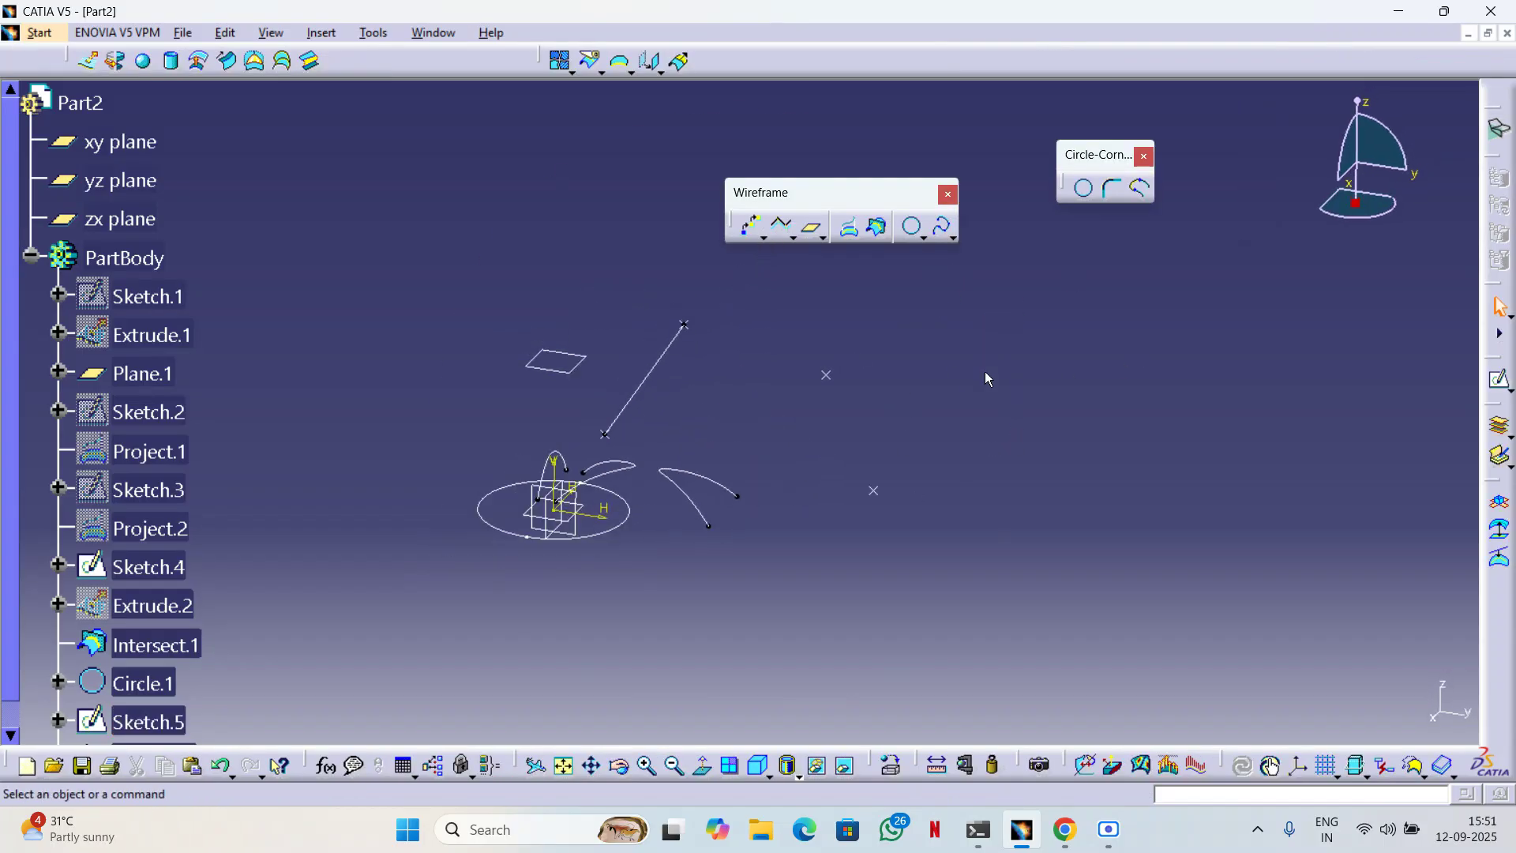
Create a second polyline joining the two remaining unconnected points.
middle_click_drag(971, 379, 893, 426)
left_click(790, 229)
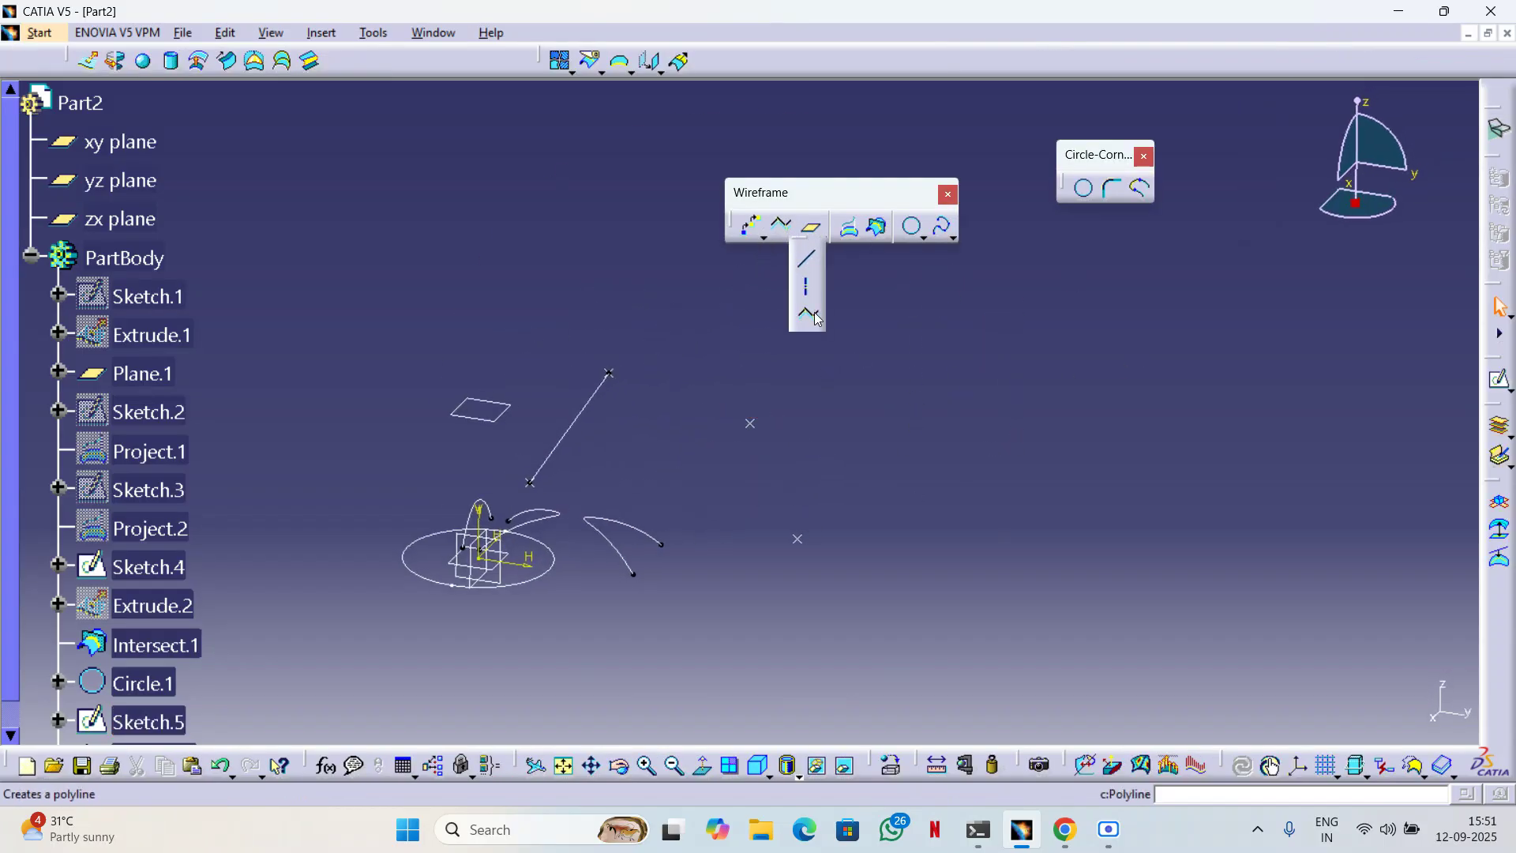
left_click(751, 426)
left_click(799, 541)
left_click(1240, 709)
middle_click_drag(734, 409, 1378, 261)
left_click(1112, 188)
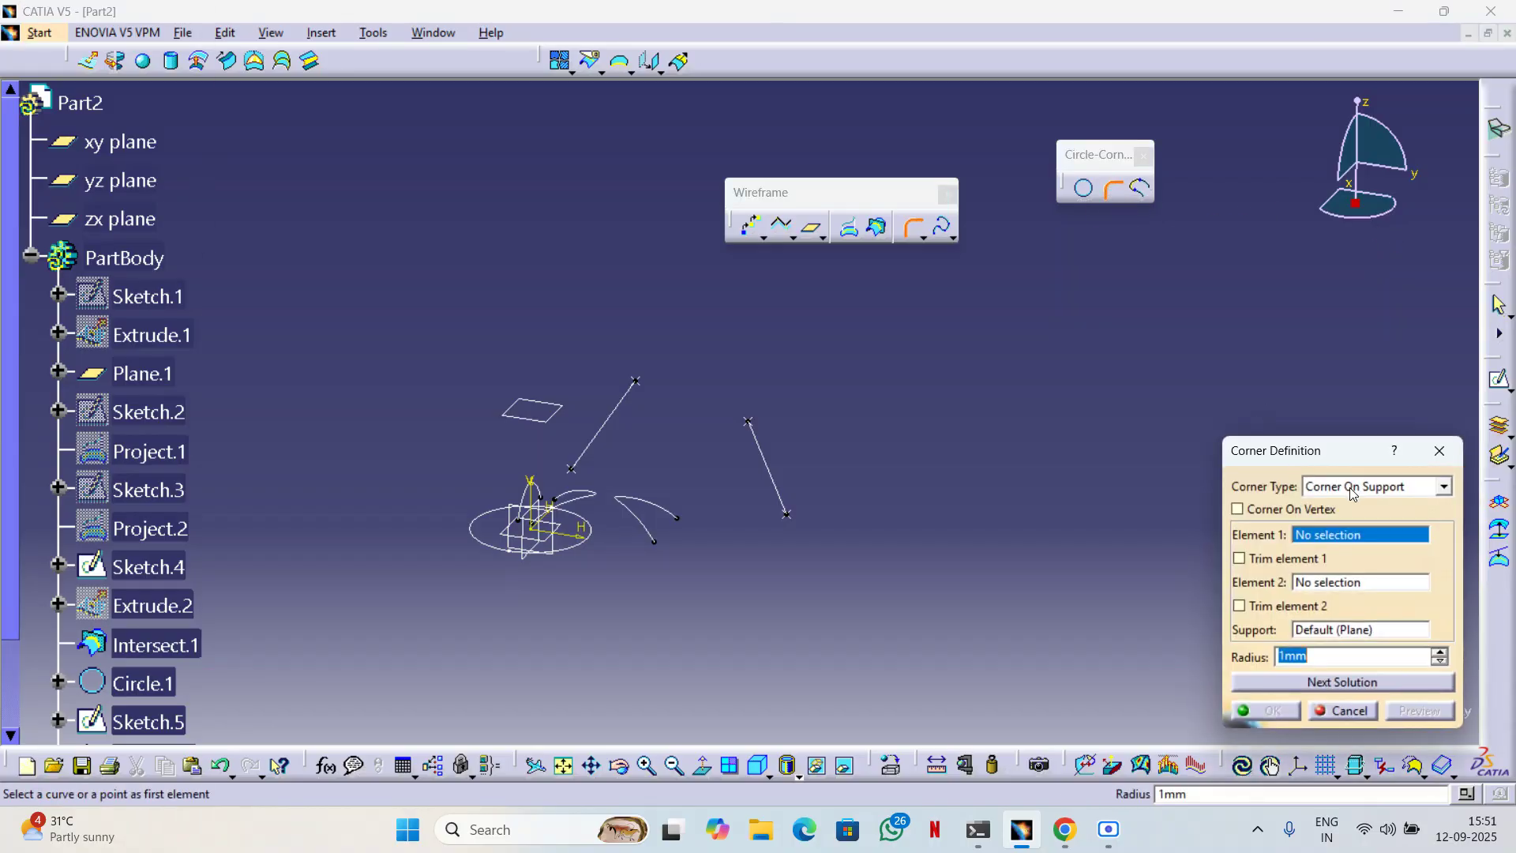
left_click(768, 468)
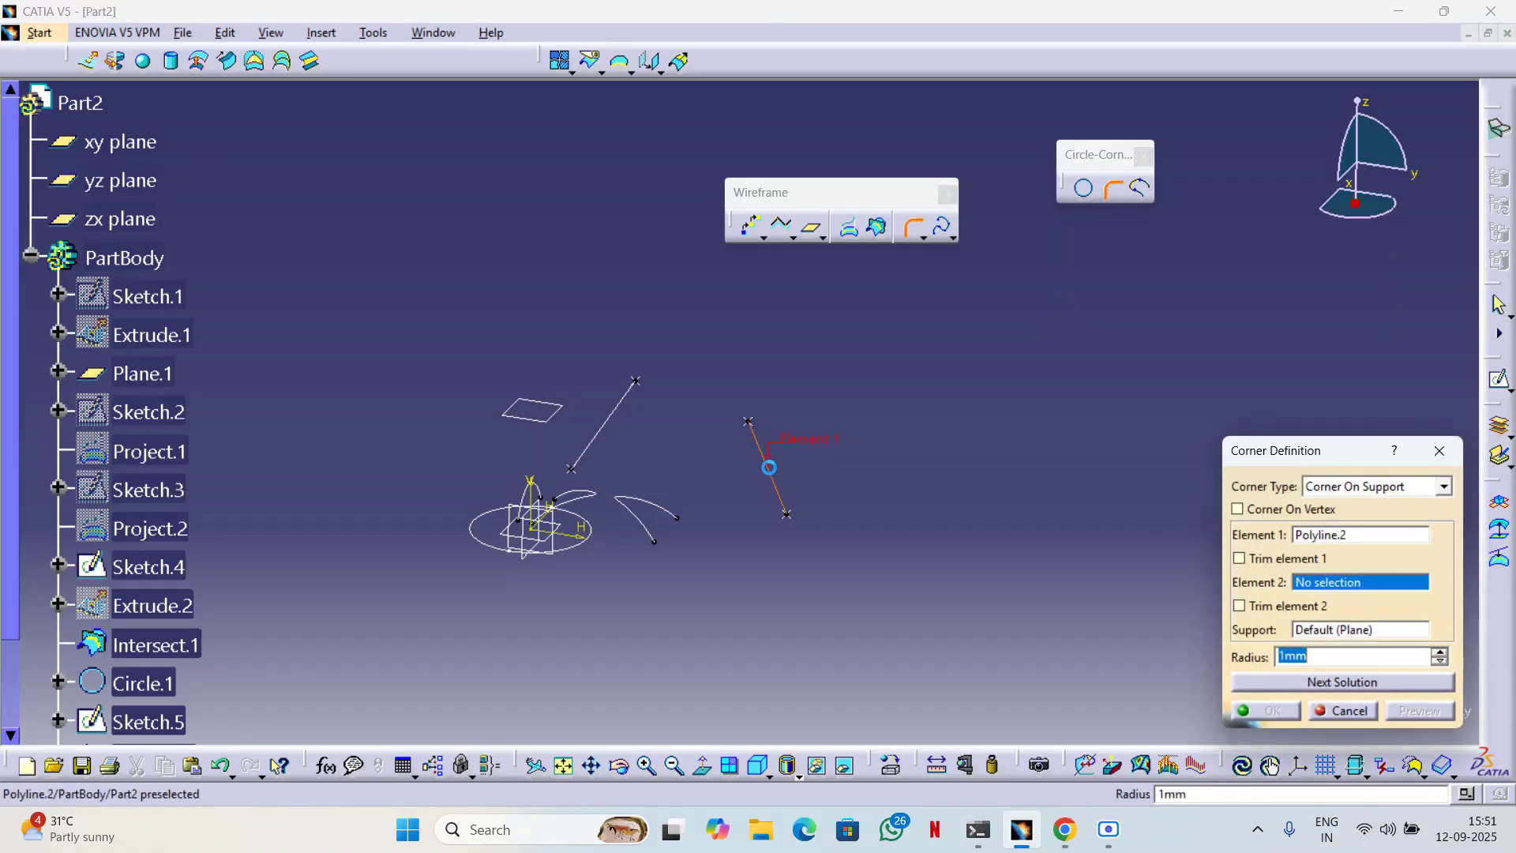
left_click(626, 409)
left_click(870, 481)
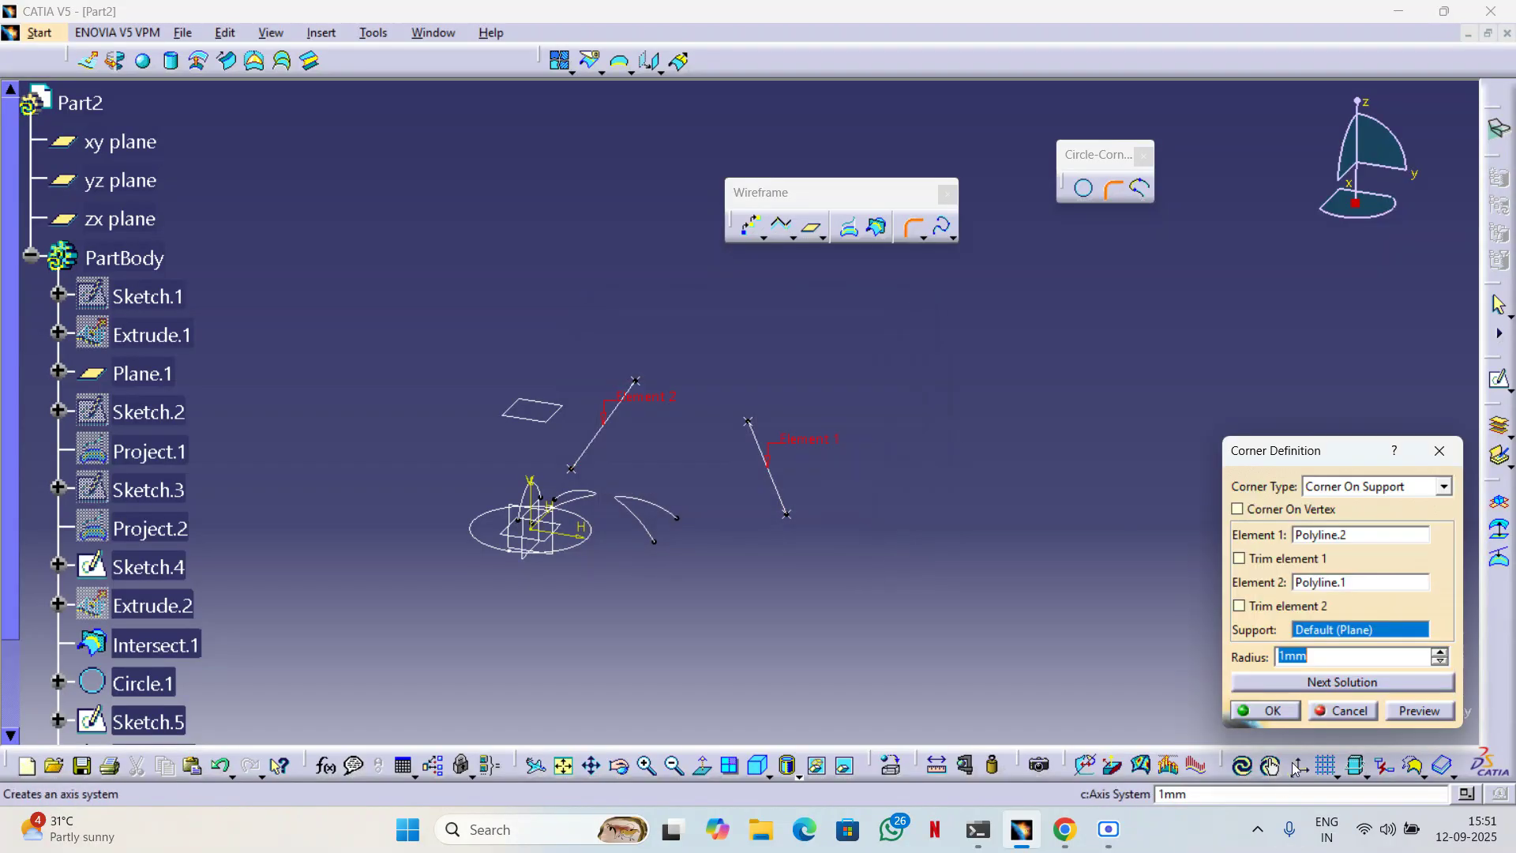
left_click(1108, 829)
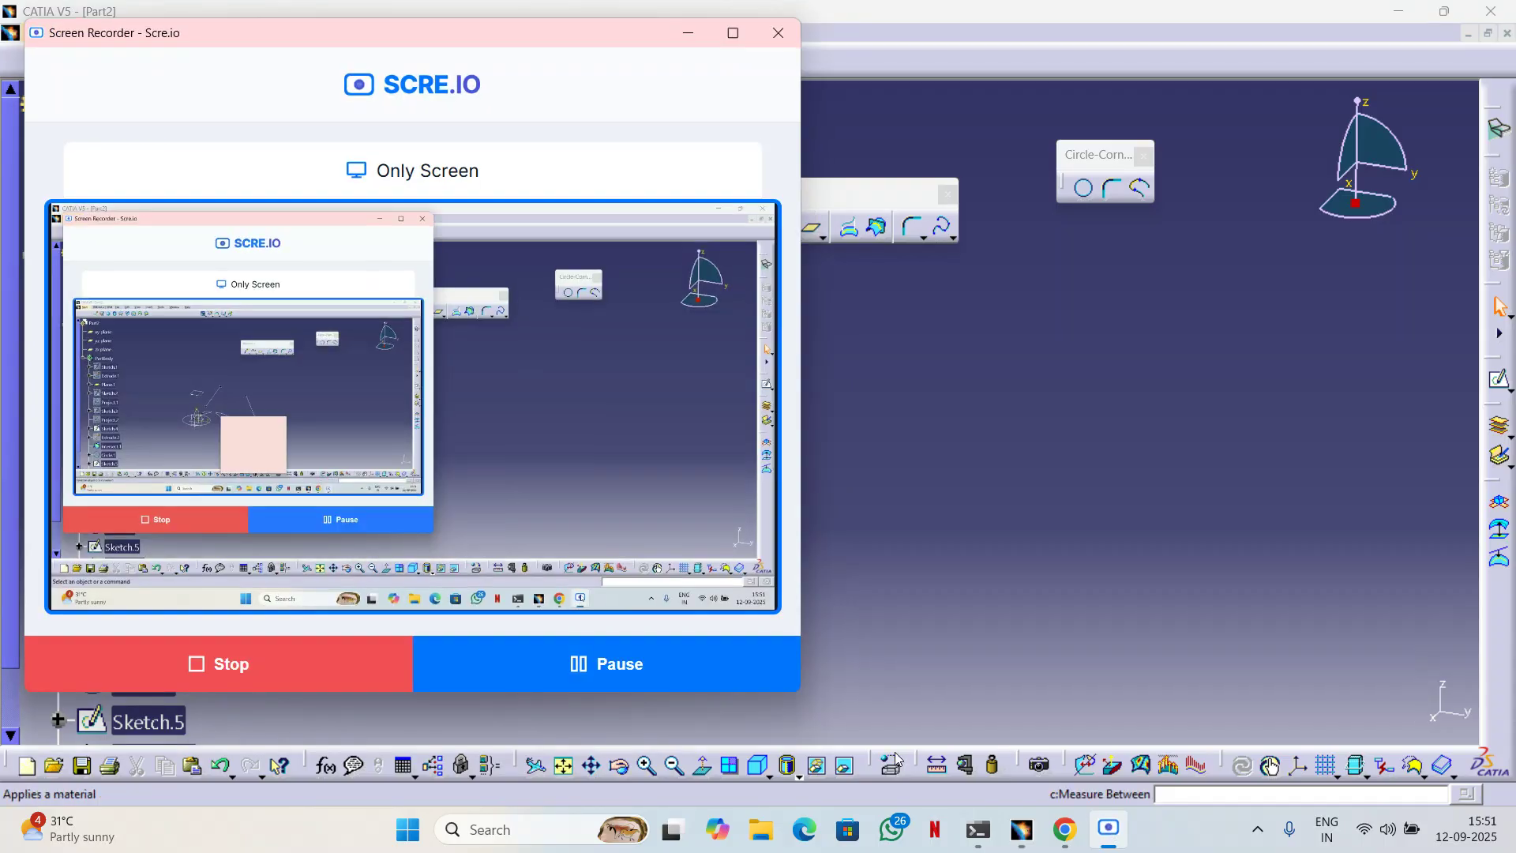
left_click(612, 664)
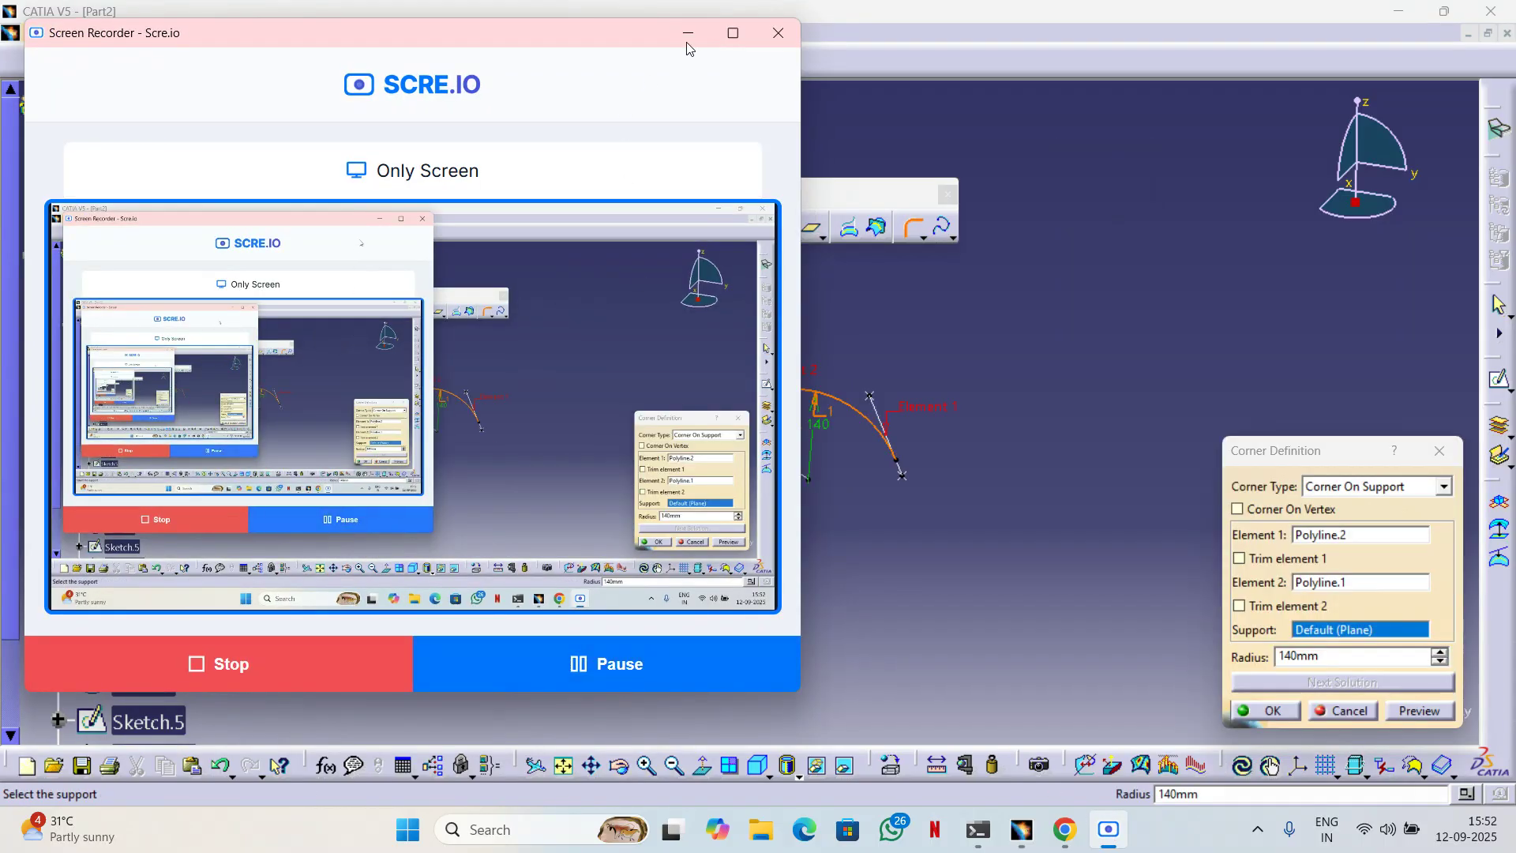
left_click(688, 32)
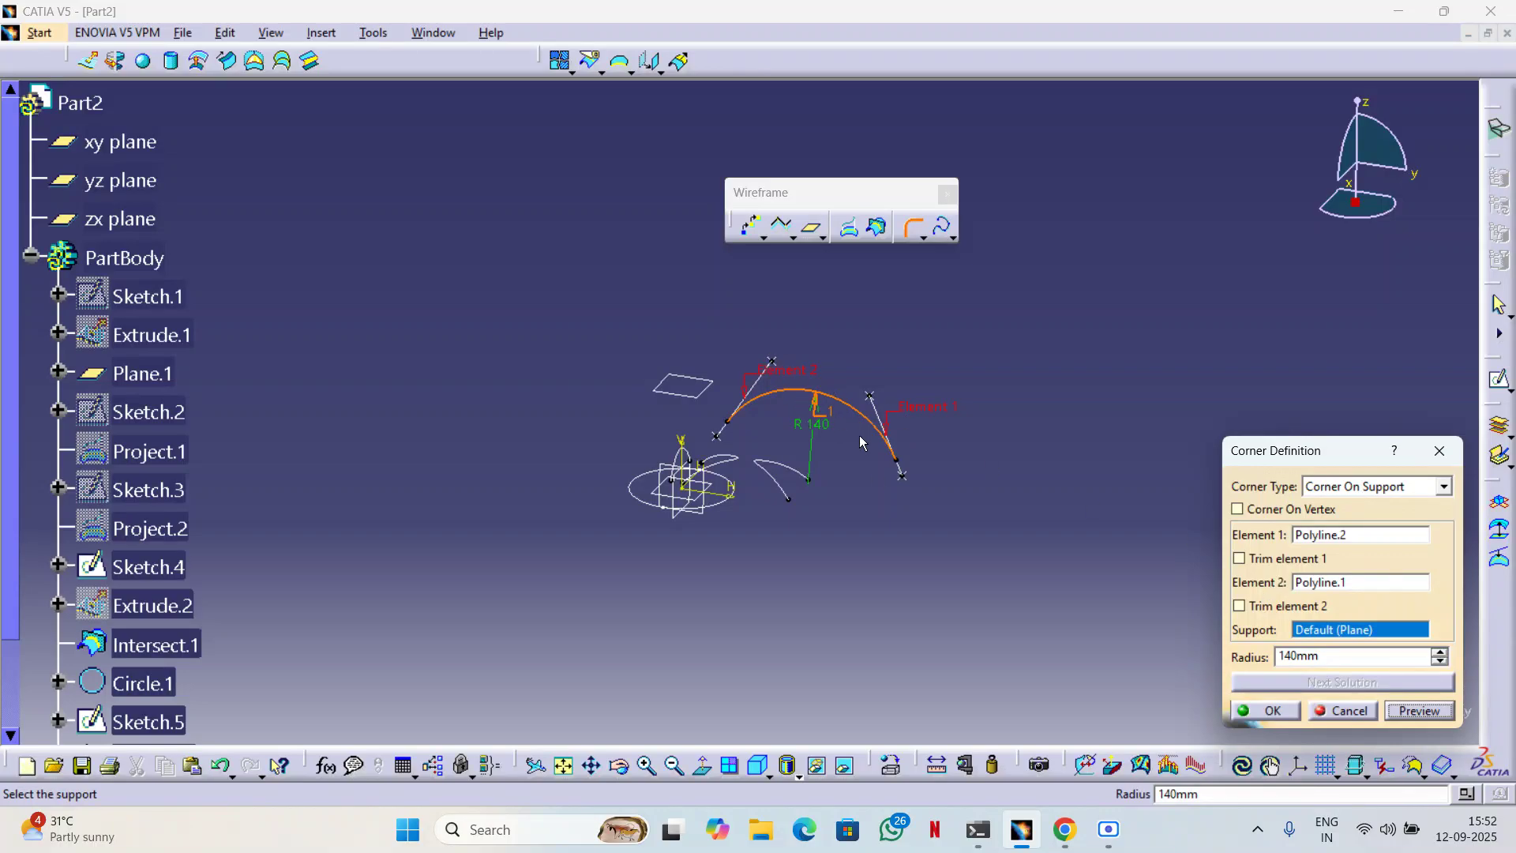
double_click(1317, 656)
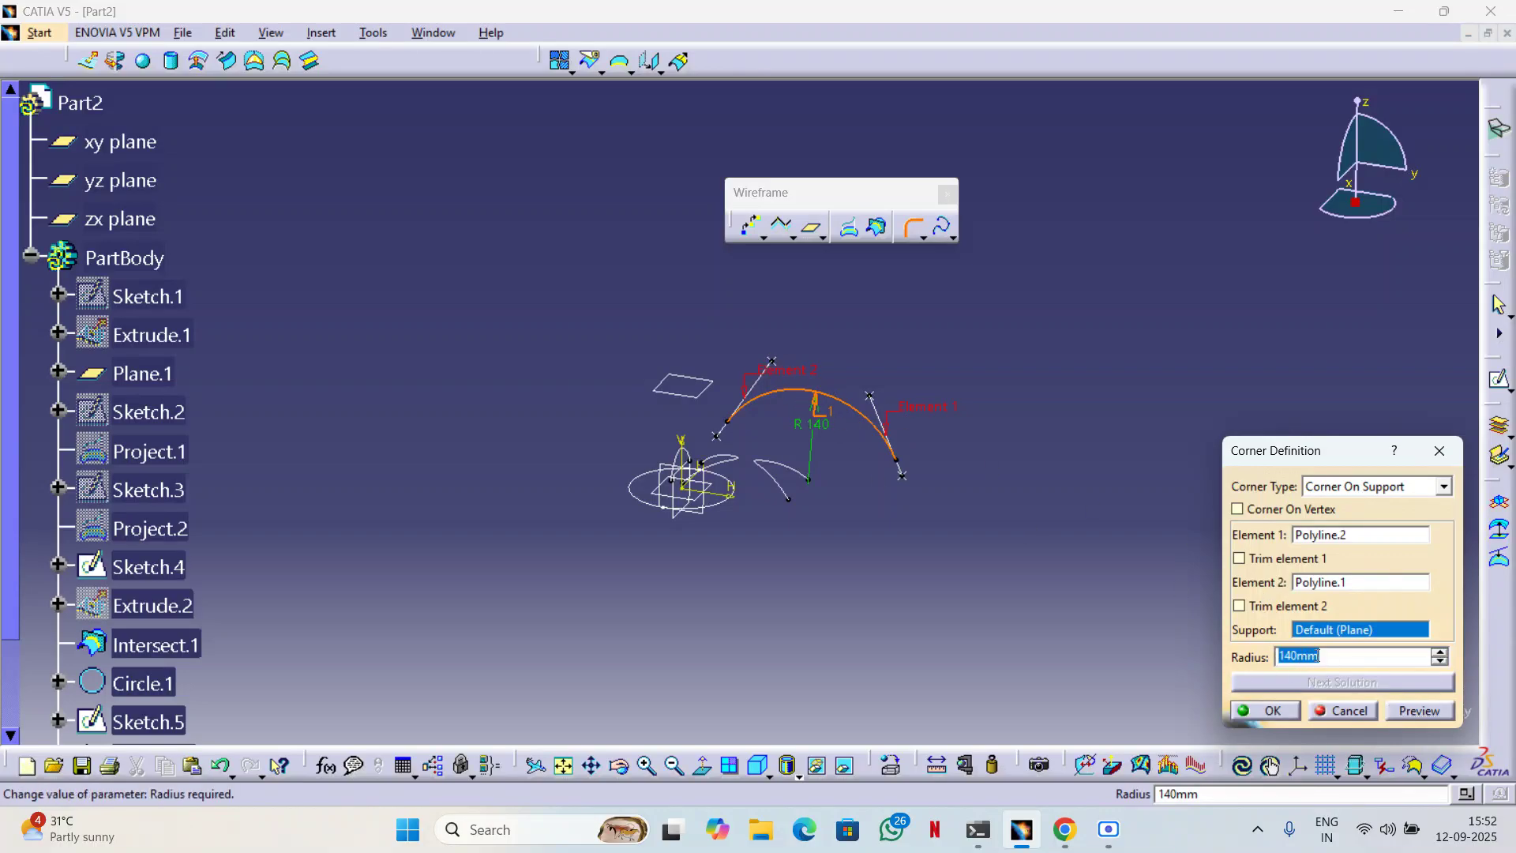
left_click(1343, 711)
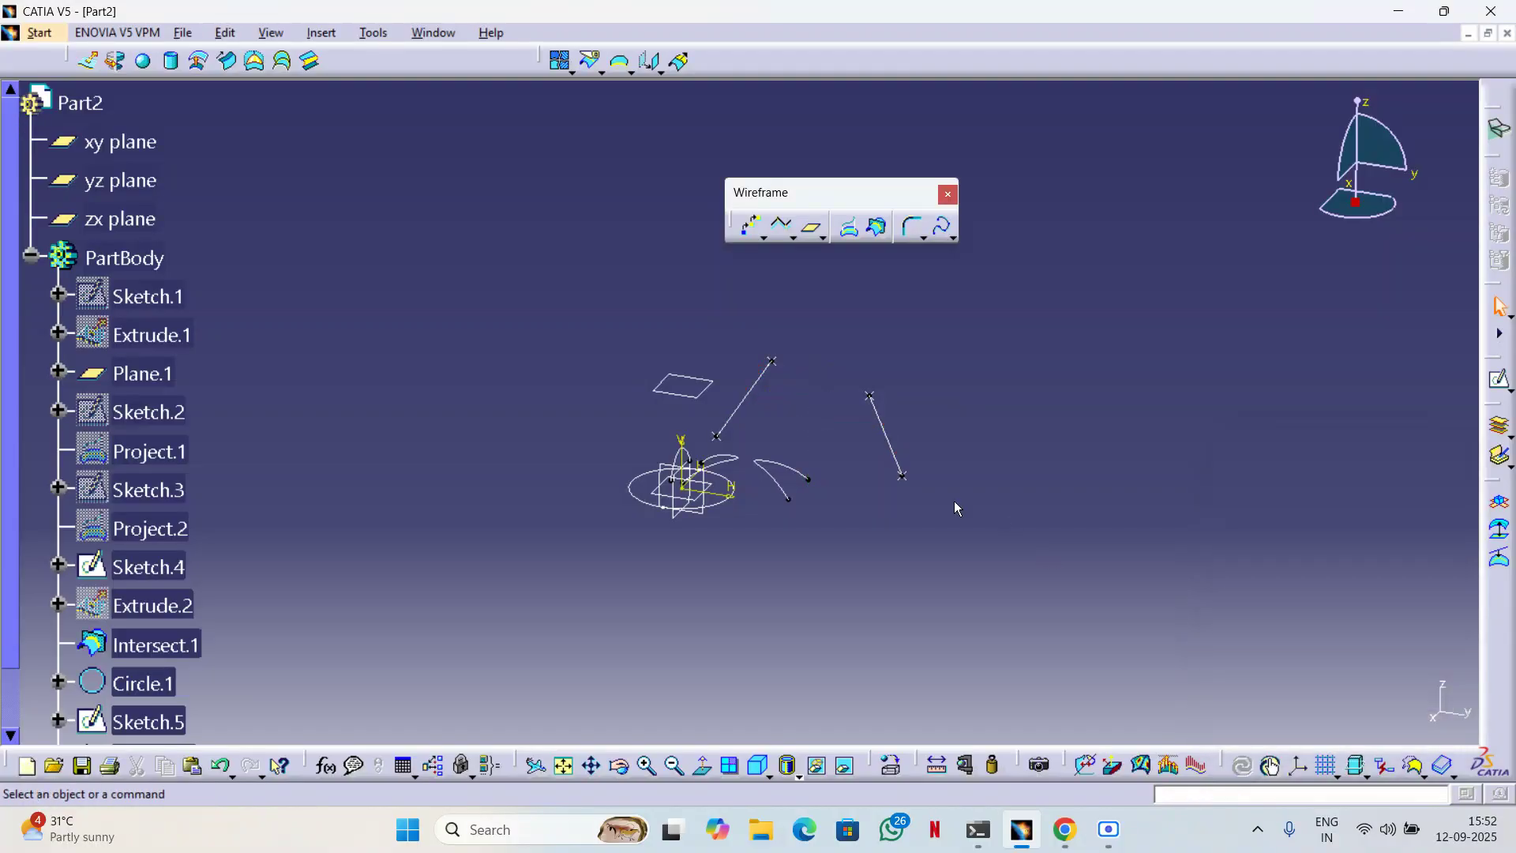
Inspect the second polyline's definition and the points in Sketch.5 that the polylines are built on.
double_click(882, 401)
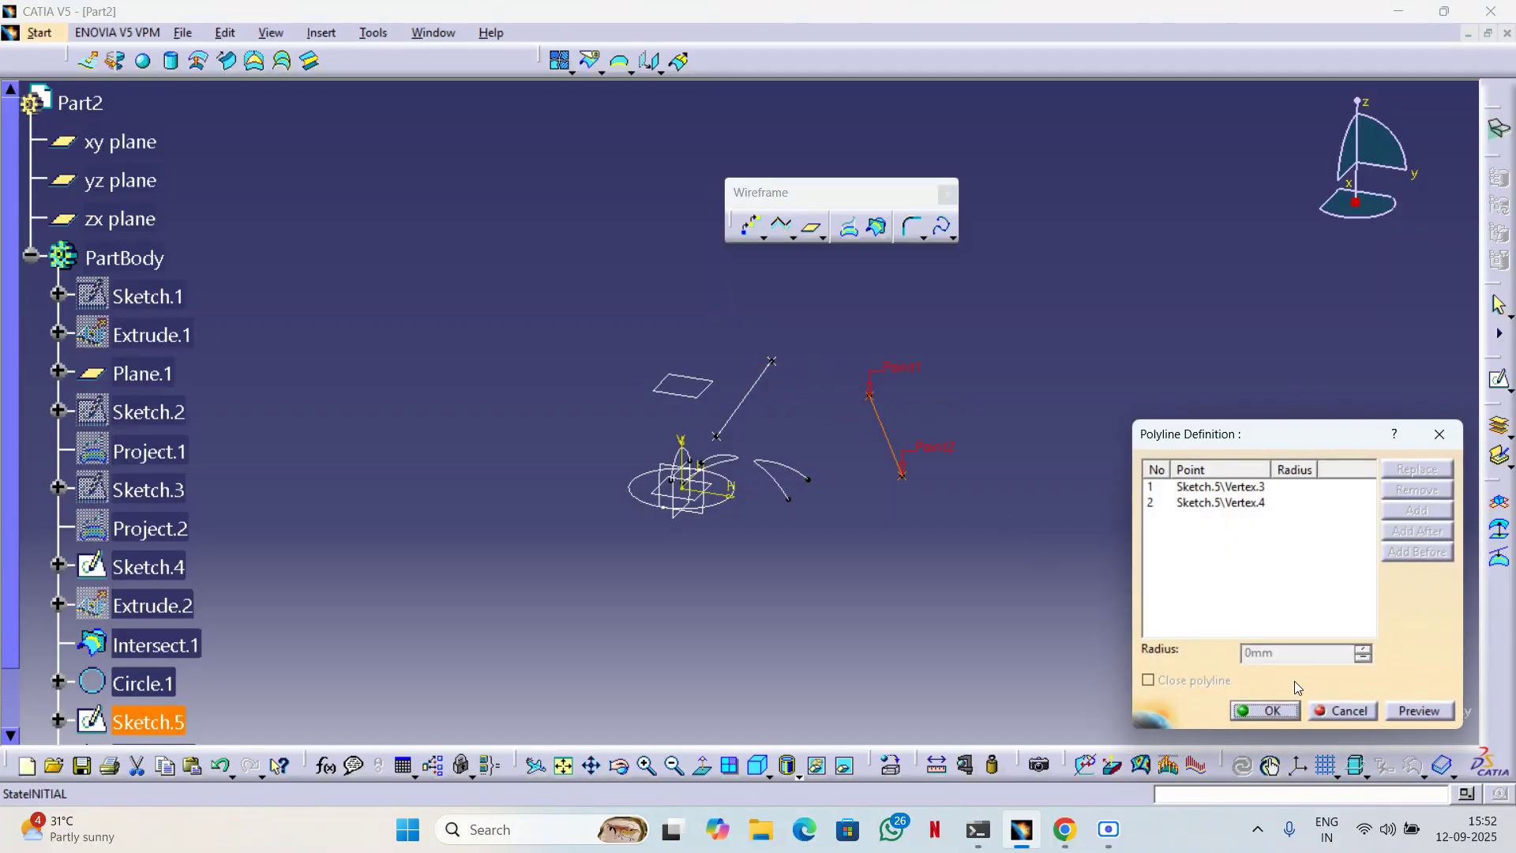
left_click(1342, 715)
scroll(213, 655, "down", 2)
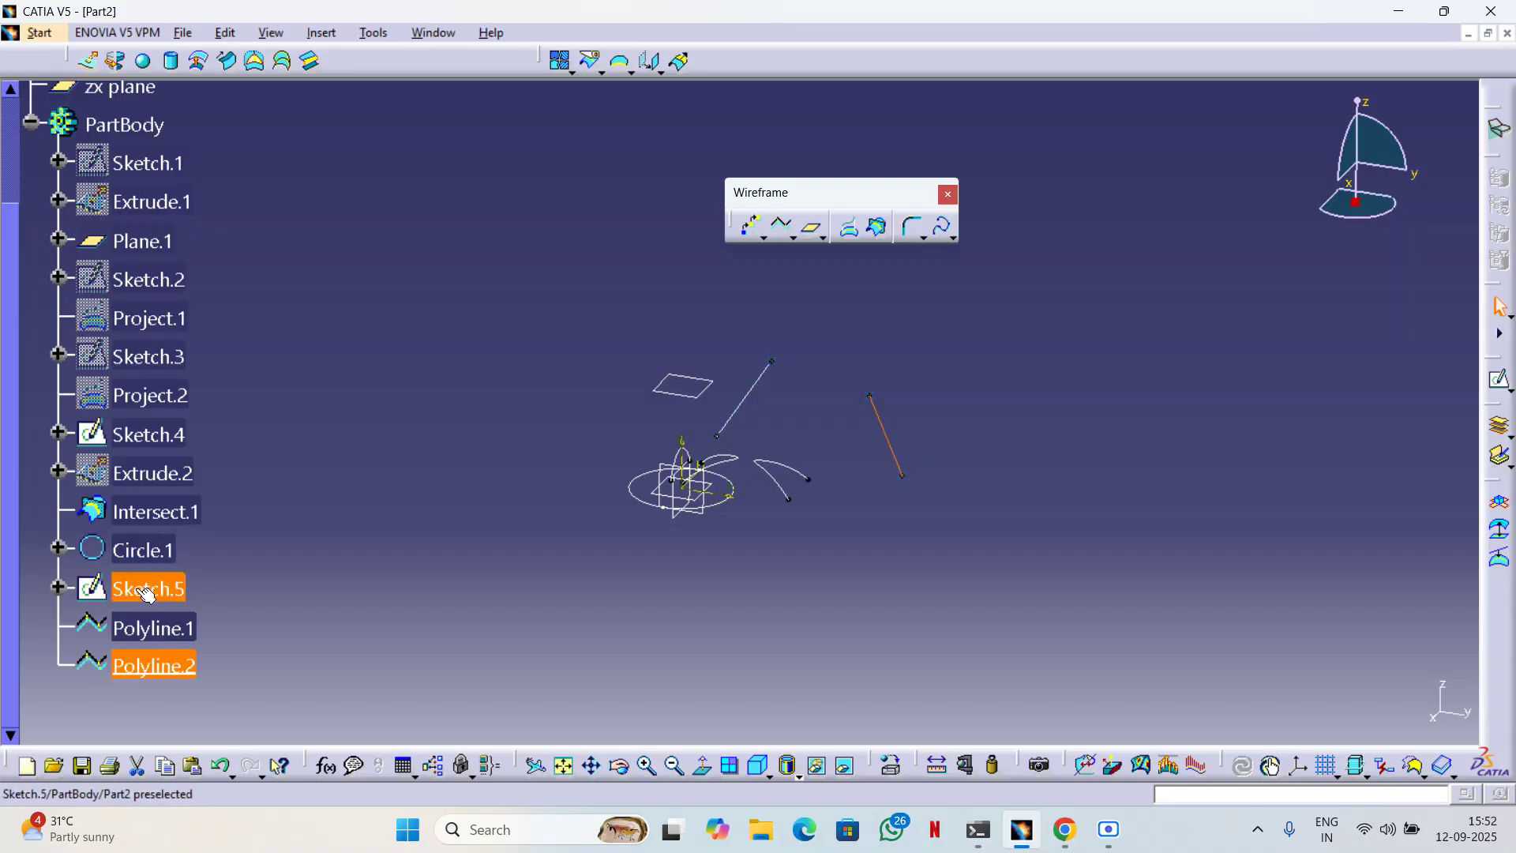
double_click(103, 590)
middle_click_drag(856, 349, 866, 250)
scroll(866, 250, "down", 1)
middle_click_drag(958, 312, 931, 352)
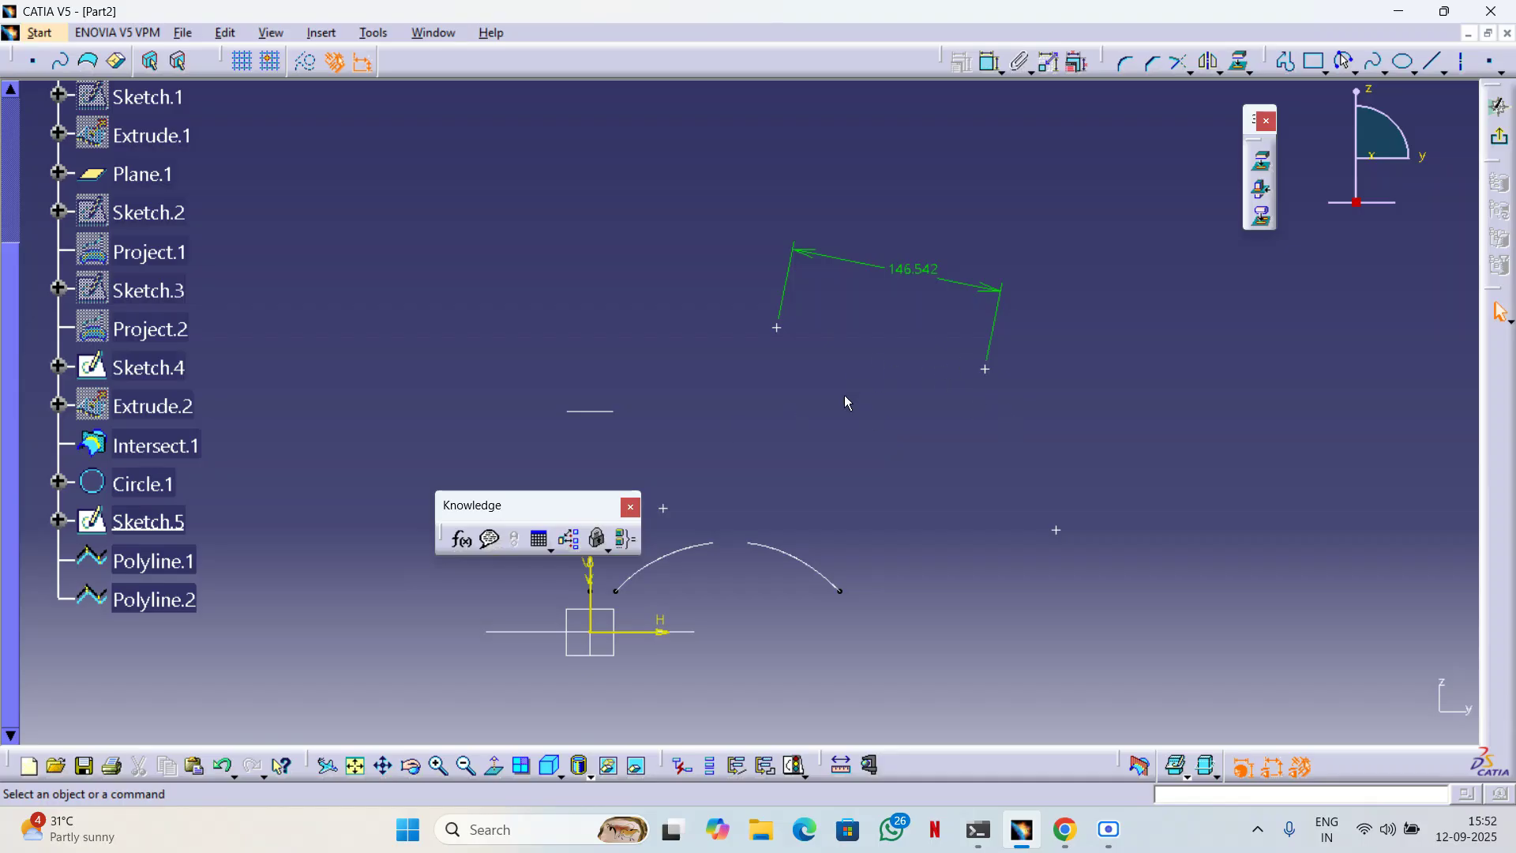
left_click(1500, 106)
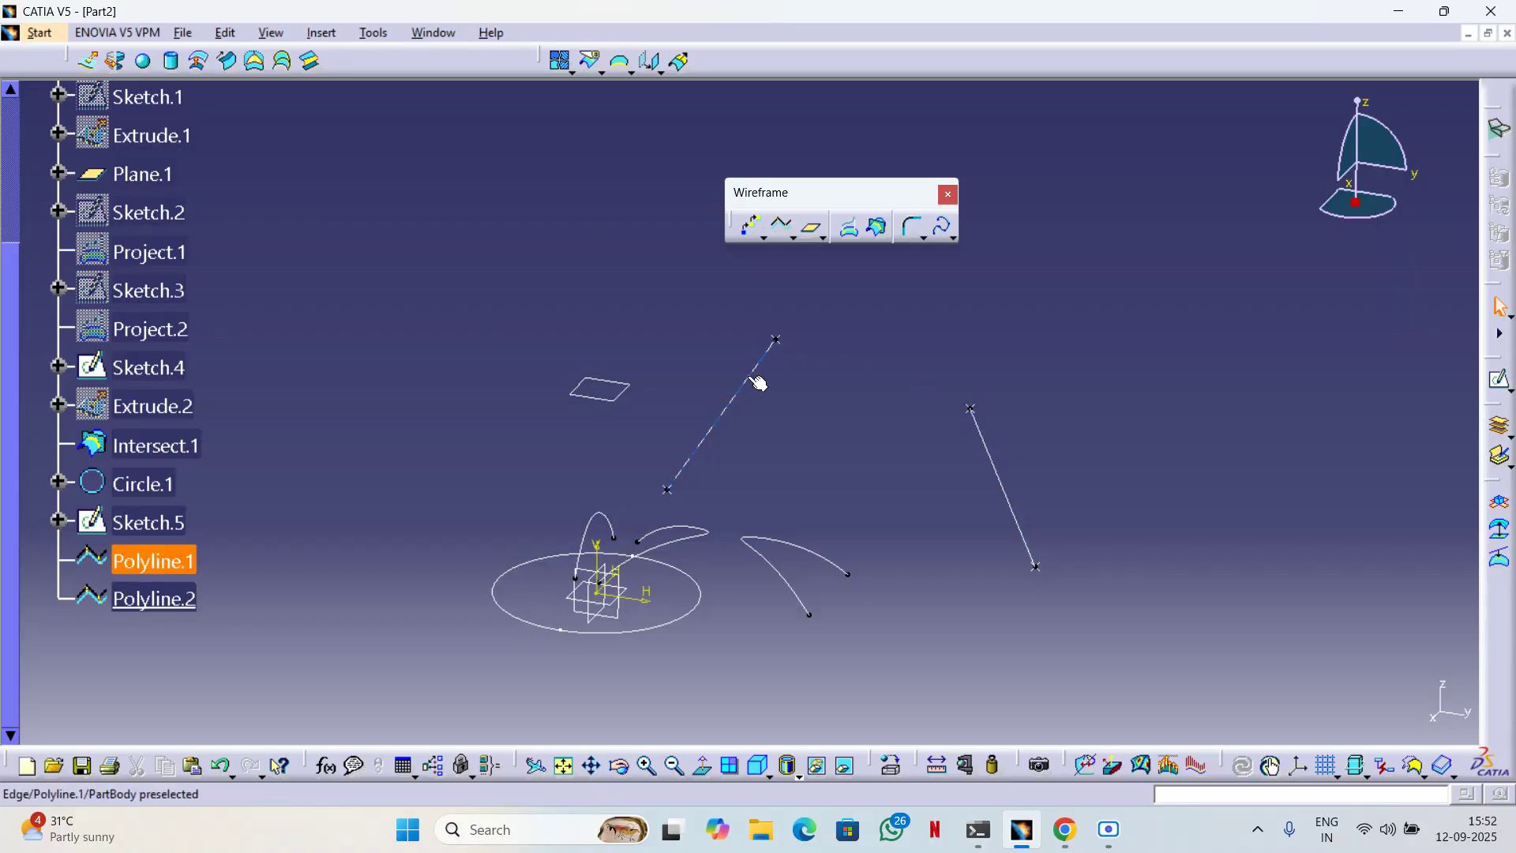
Create a Corner On Support between Polyline.2 and Polyline.1 with a radius of 125 mm.
left_click(912, 225)
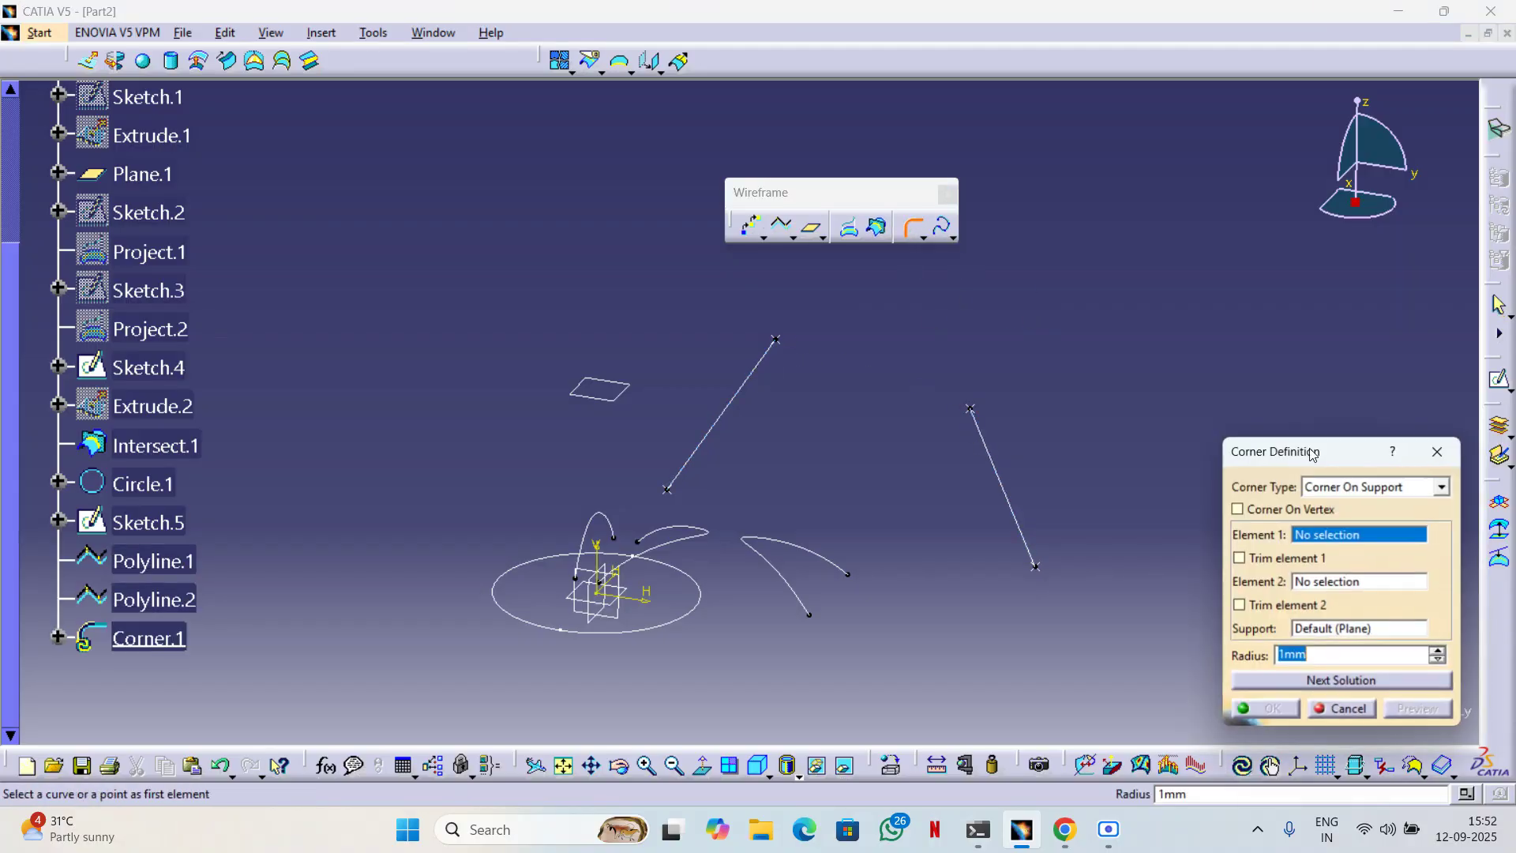
left_click(987, 454)
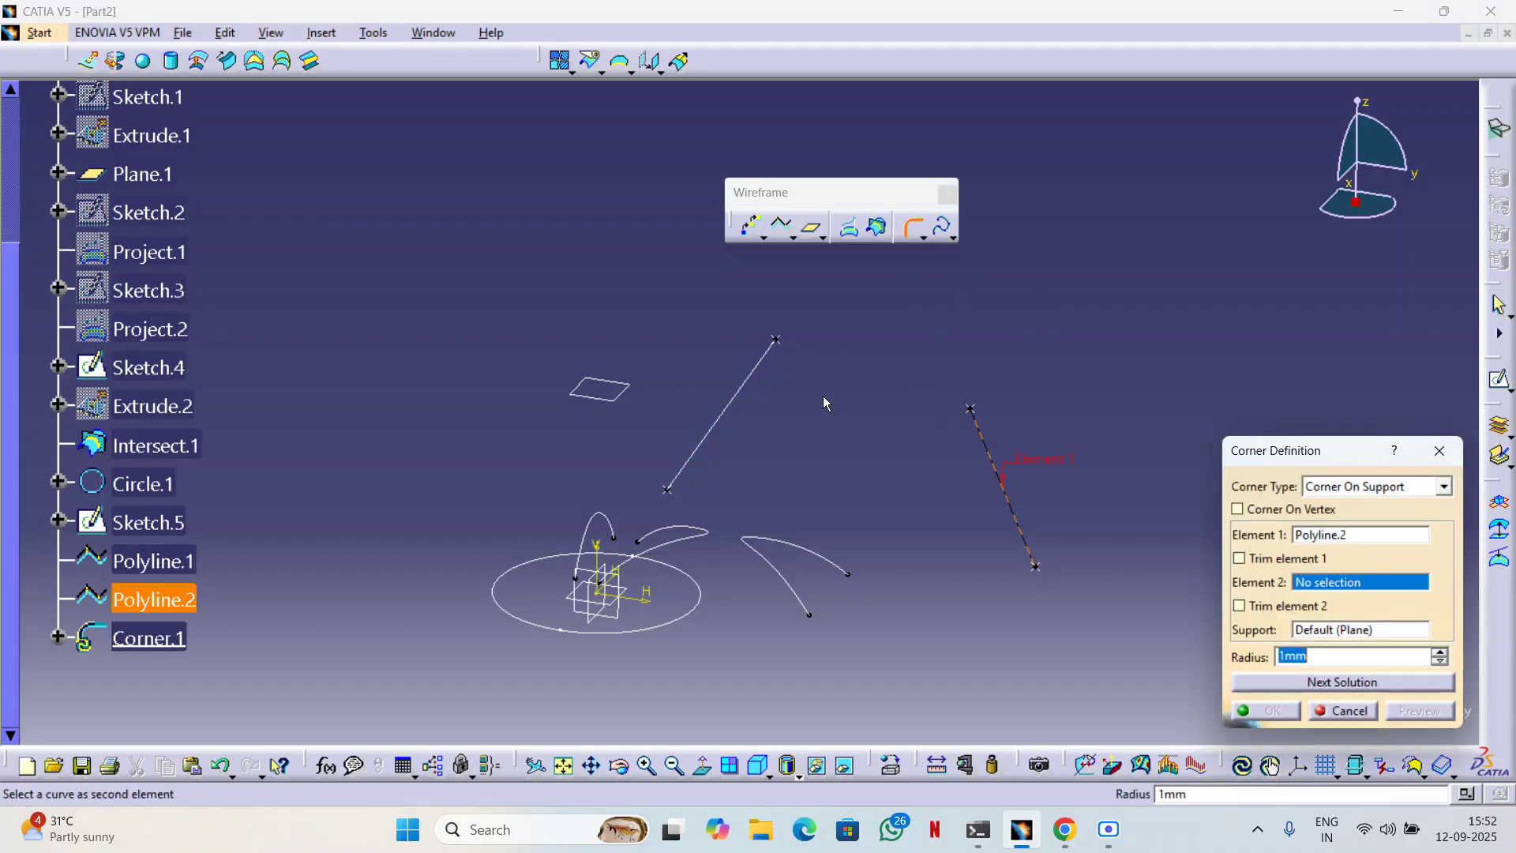
left_click(760, 369)
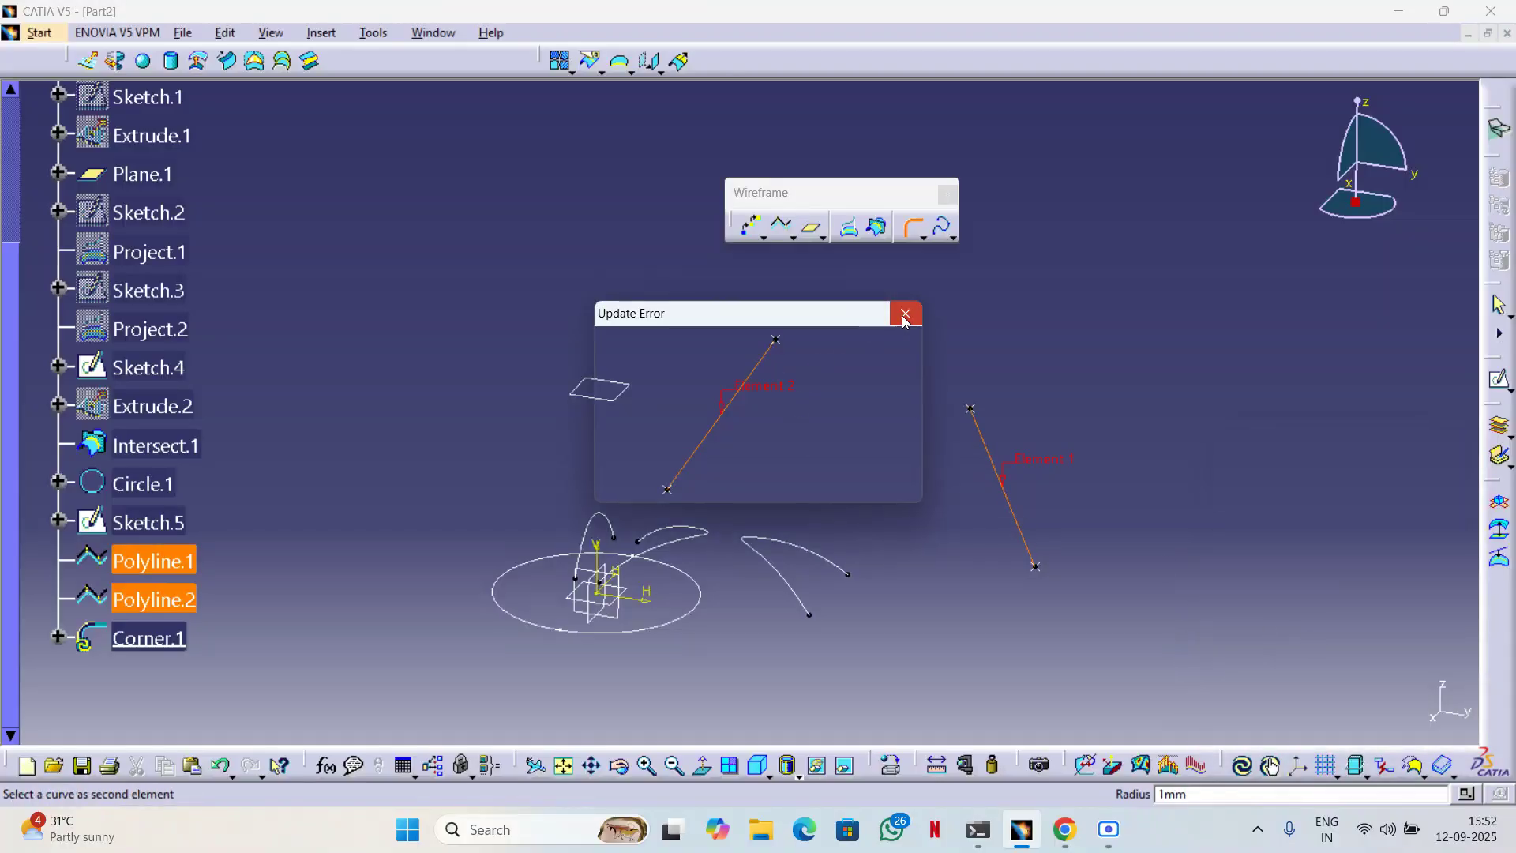
left_click(905, 315)
left_click_drag(1322, 654, 1240, 662)
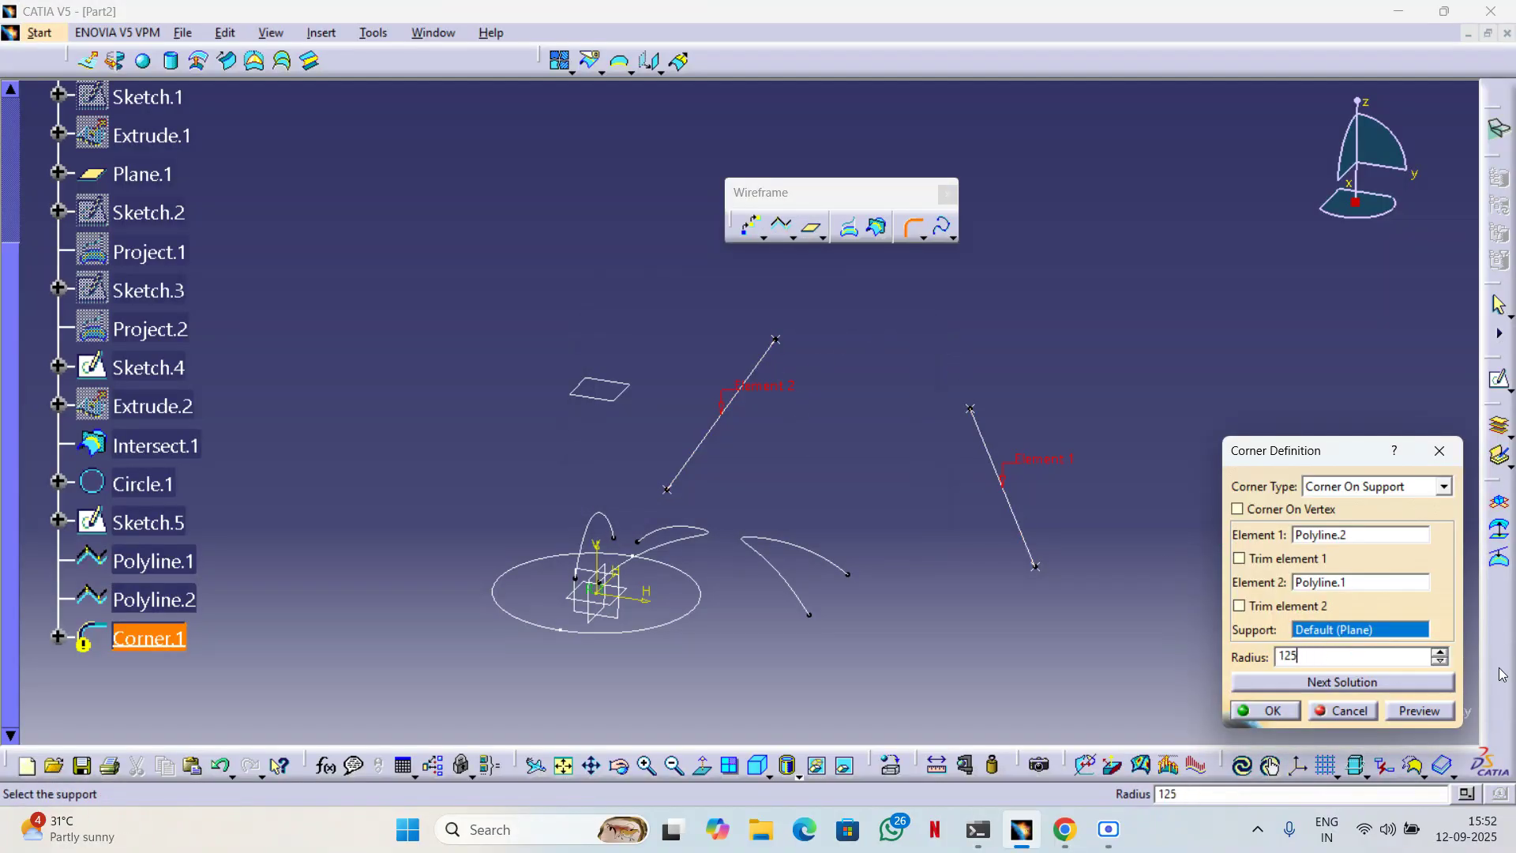
left_click(1427, 711)
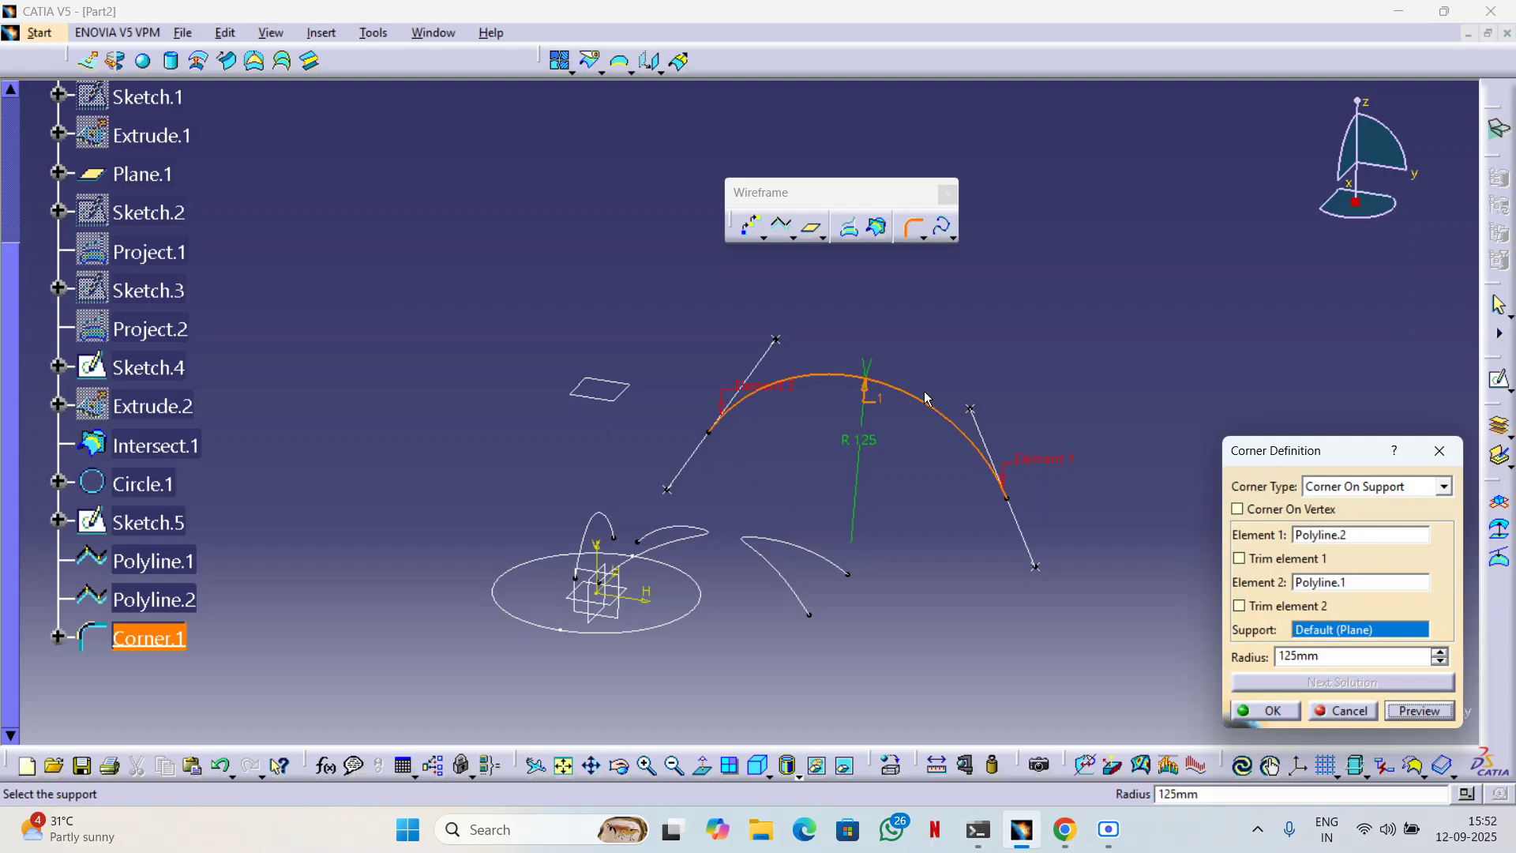
left_click(1280, 710)
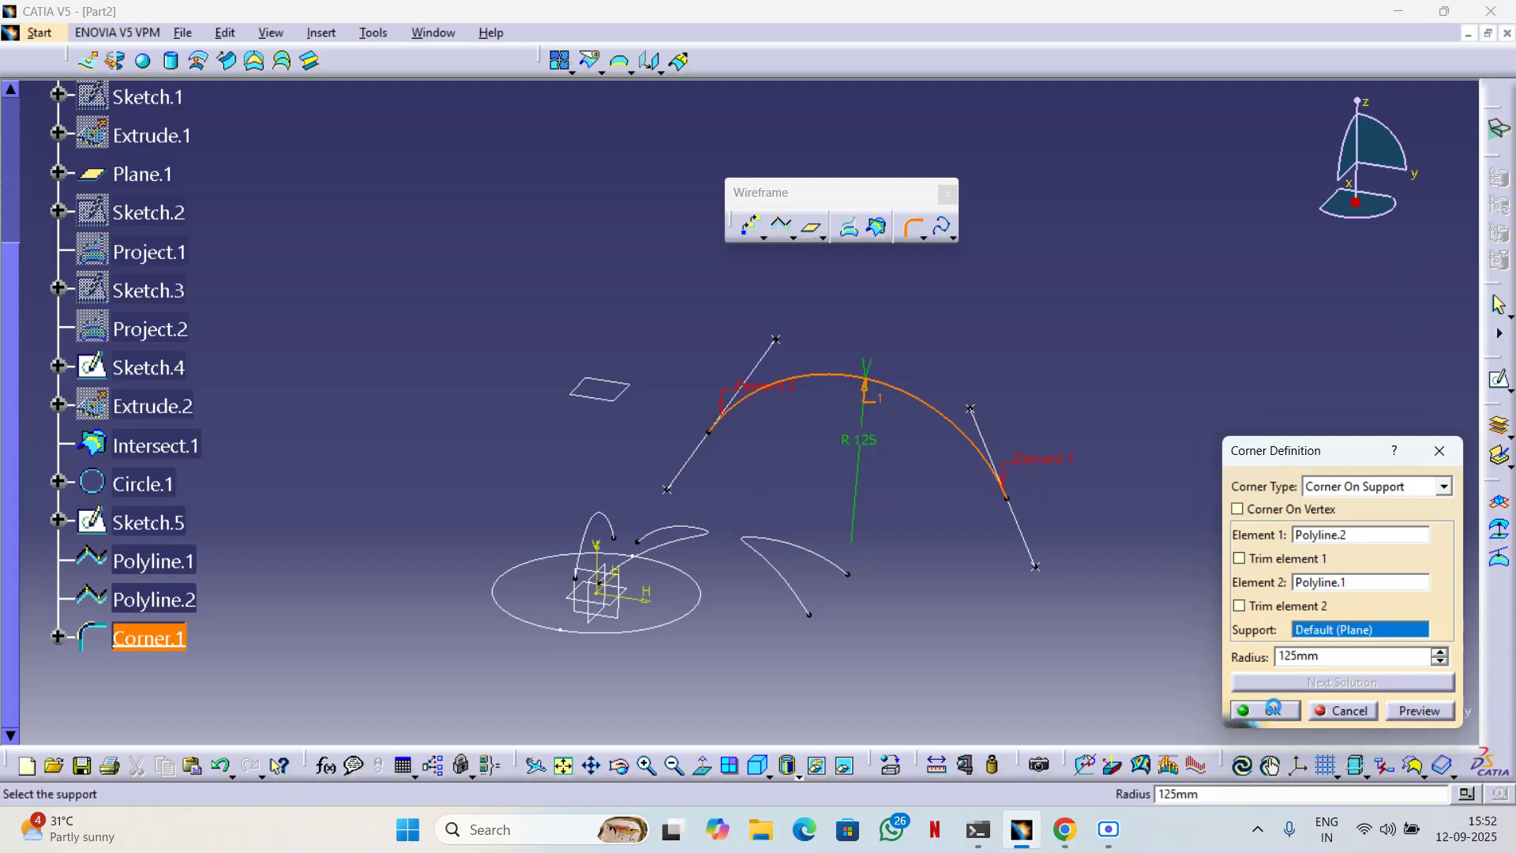
Start a Normal connect curve, using the upper endpoint of Polyline.1 and Polyline.1 itself as the first point and curve.
left_click(921, 241)
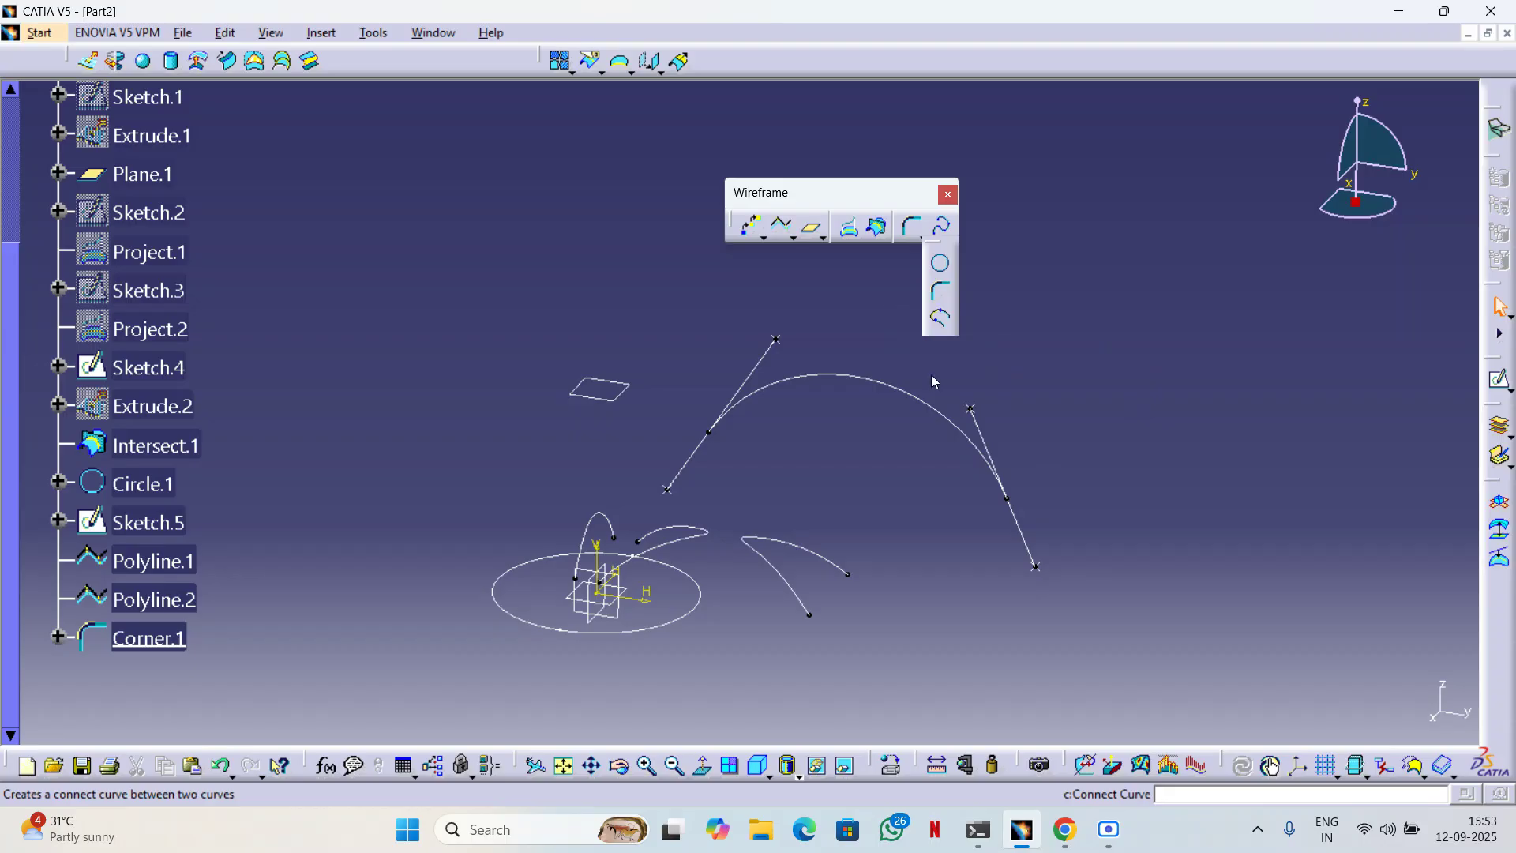
left_click(940, 318)
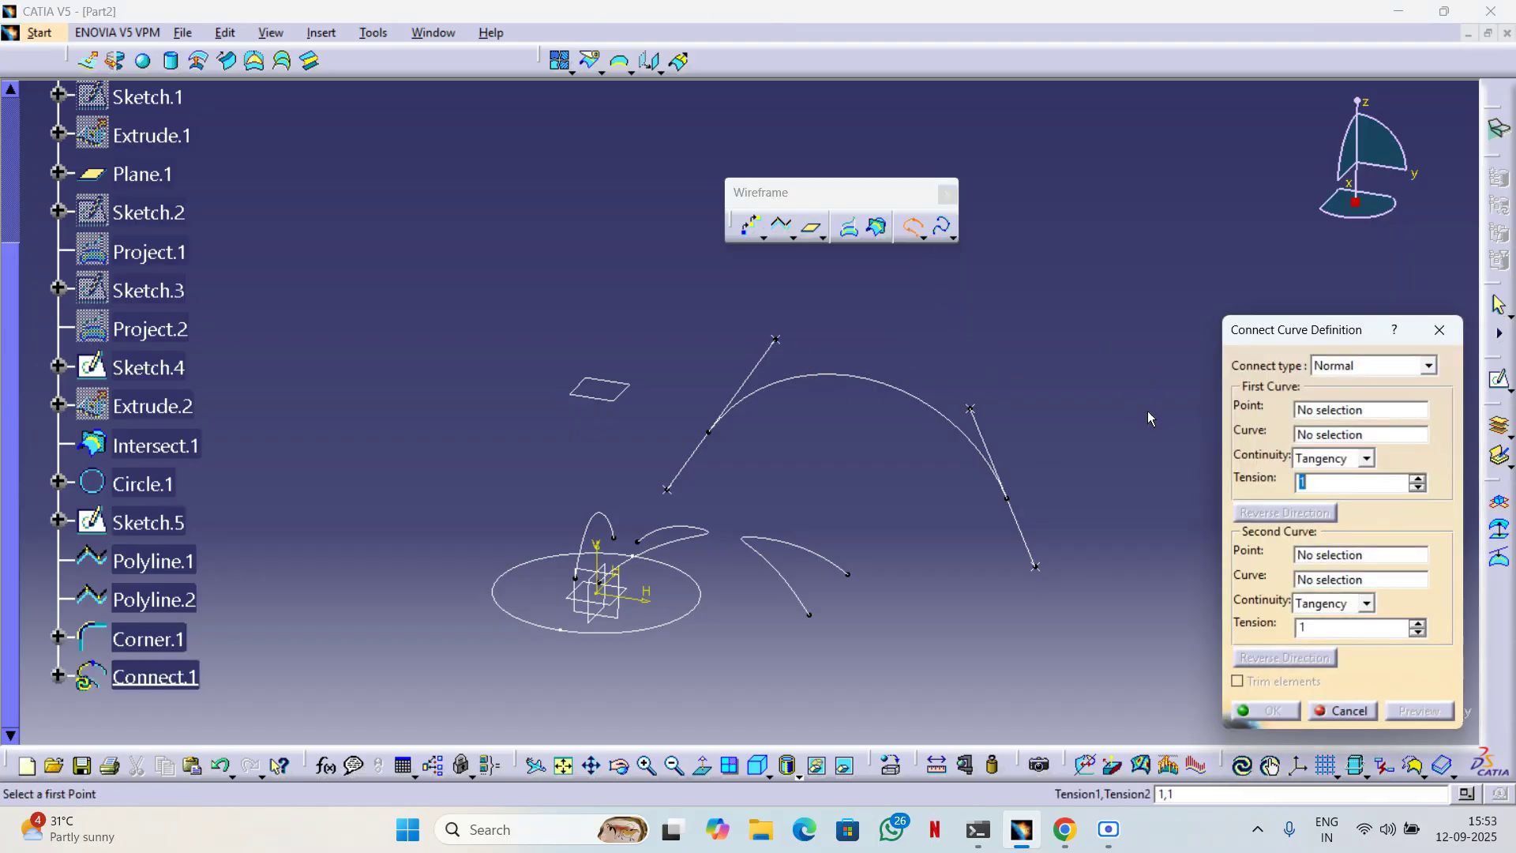
middle_click_drag(1209, 412, 1212, 379)
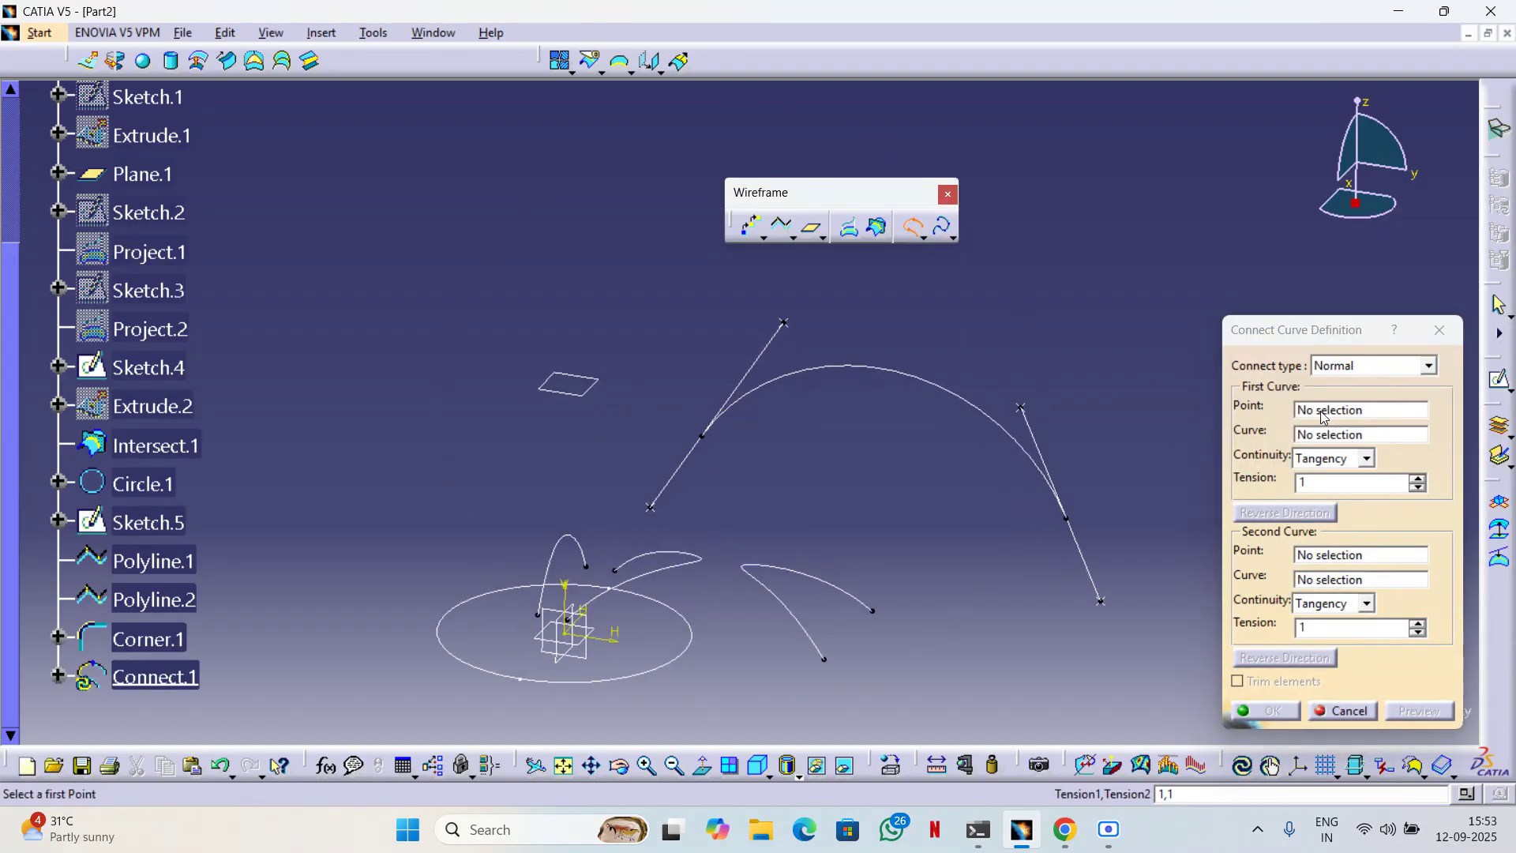
left_click(1303, 411)
left_click(786, 323)
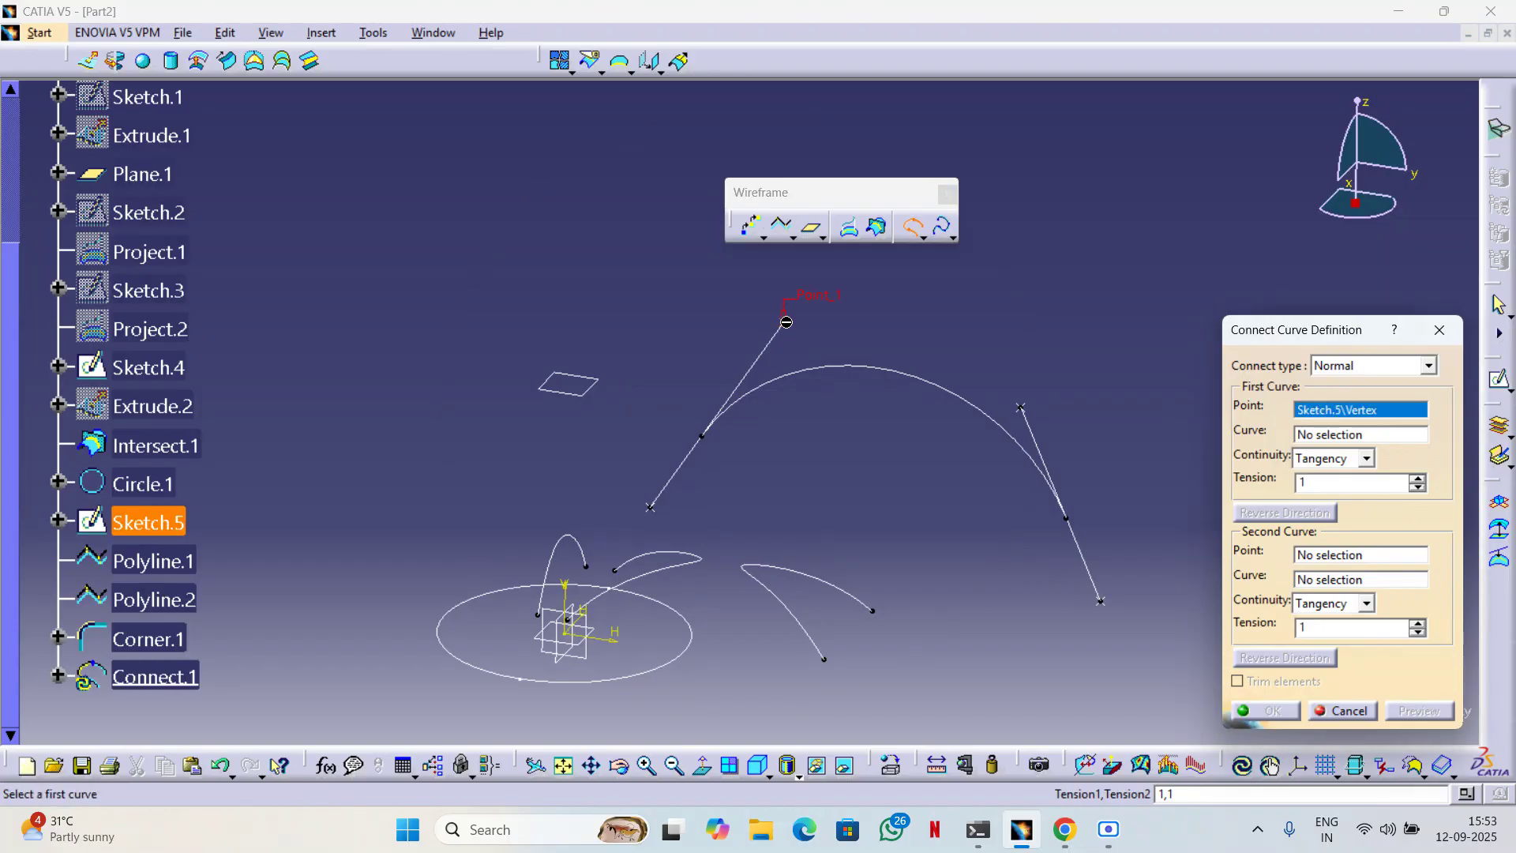
left_click(1335, 434)
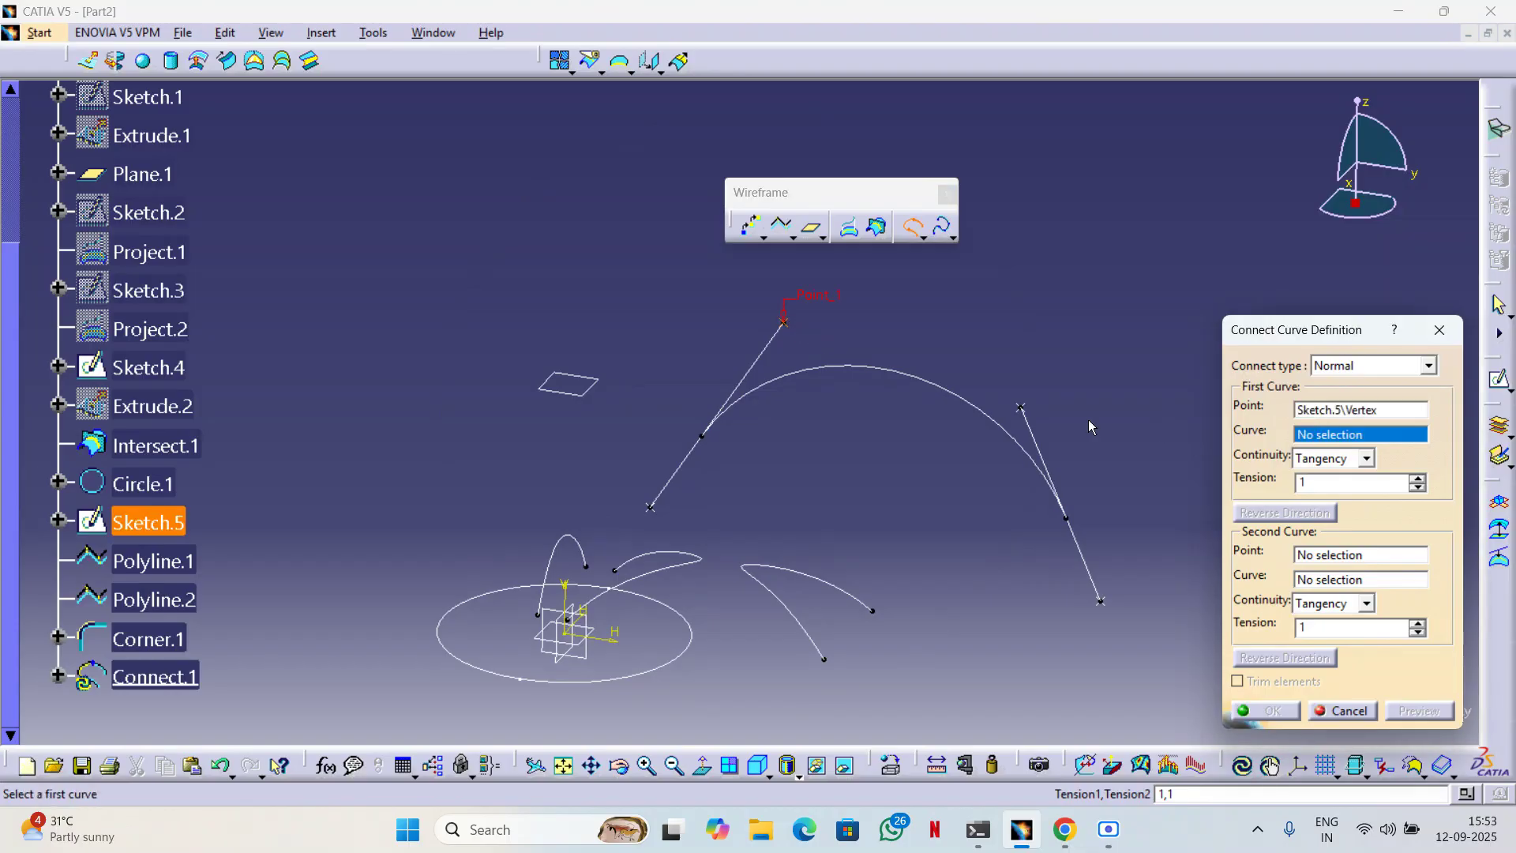
left_click(765, 349)
Define the connect curve's second side with the upper endpoint of Polyline.2 and Polyline.2 as the curve.
middle_click_drag(981, 363, 862, 450)
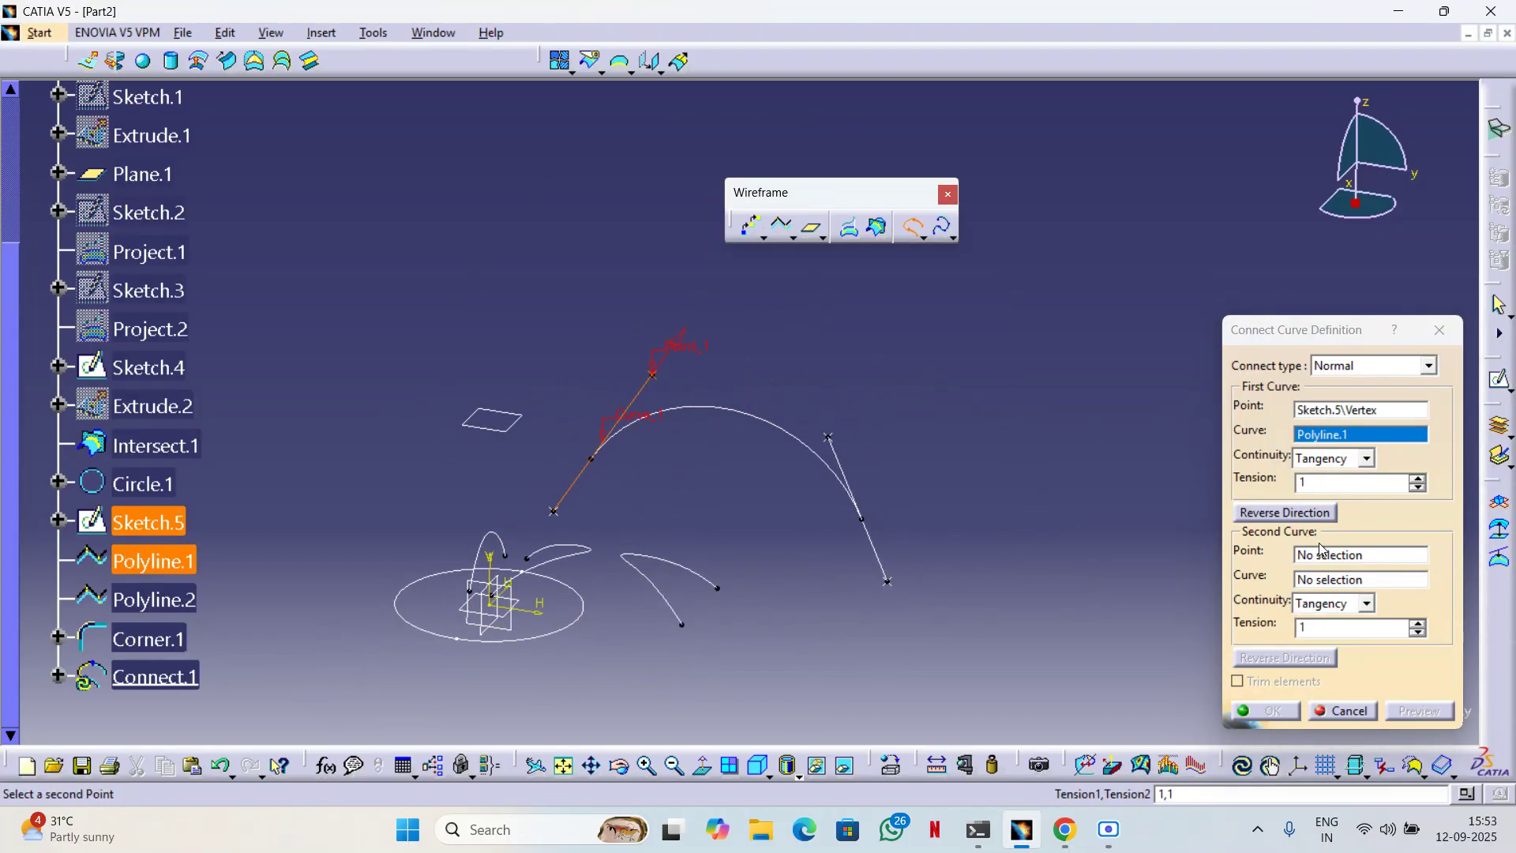
left_click(1333, 557)
left_click(828, 437)
left_click(1334, 581)
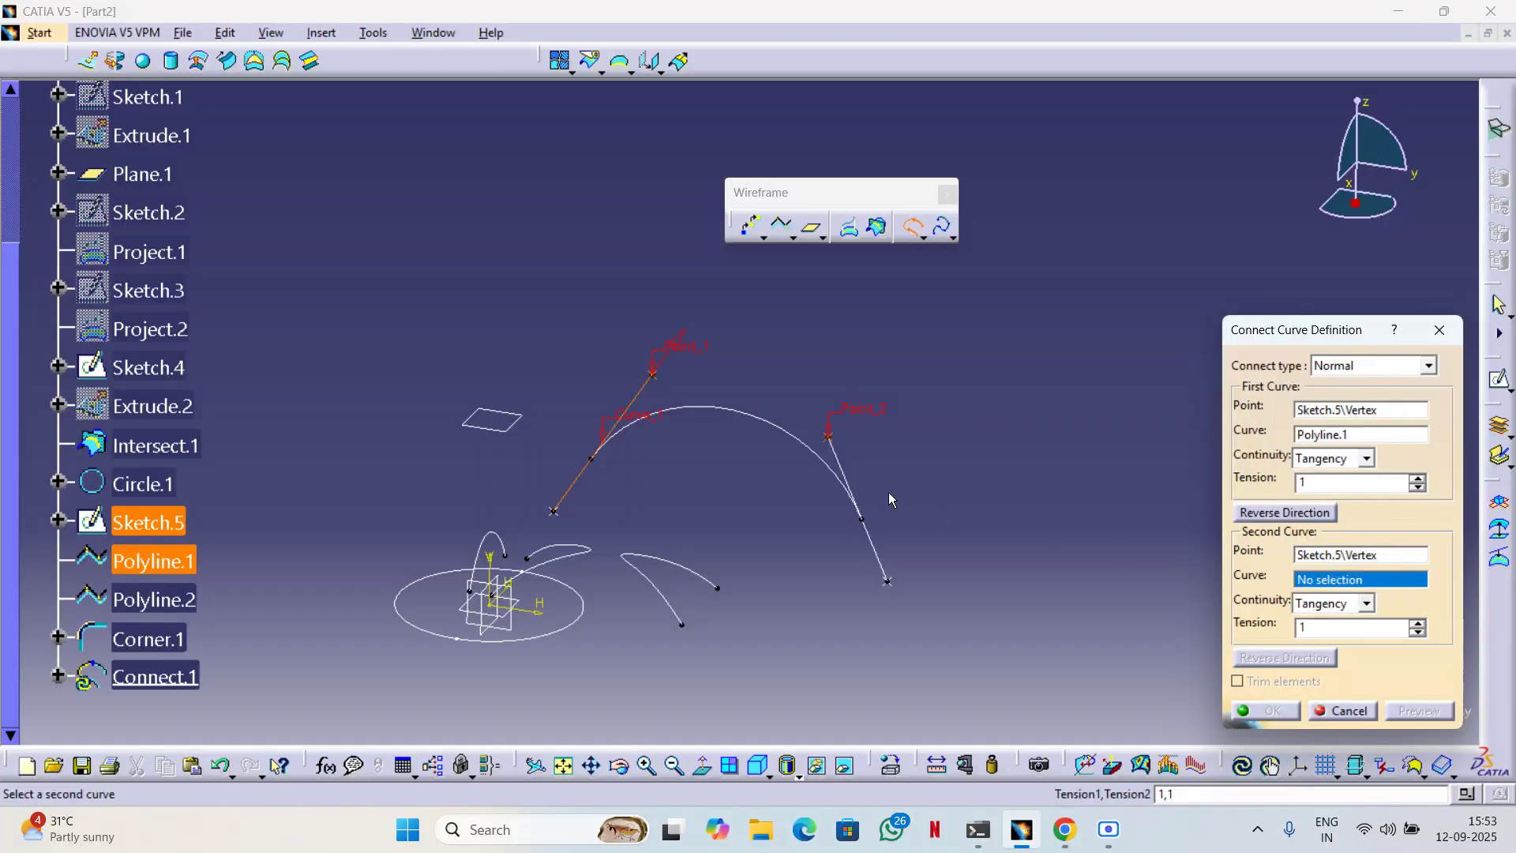
left_click(845, 468)
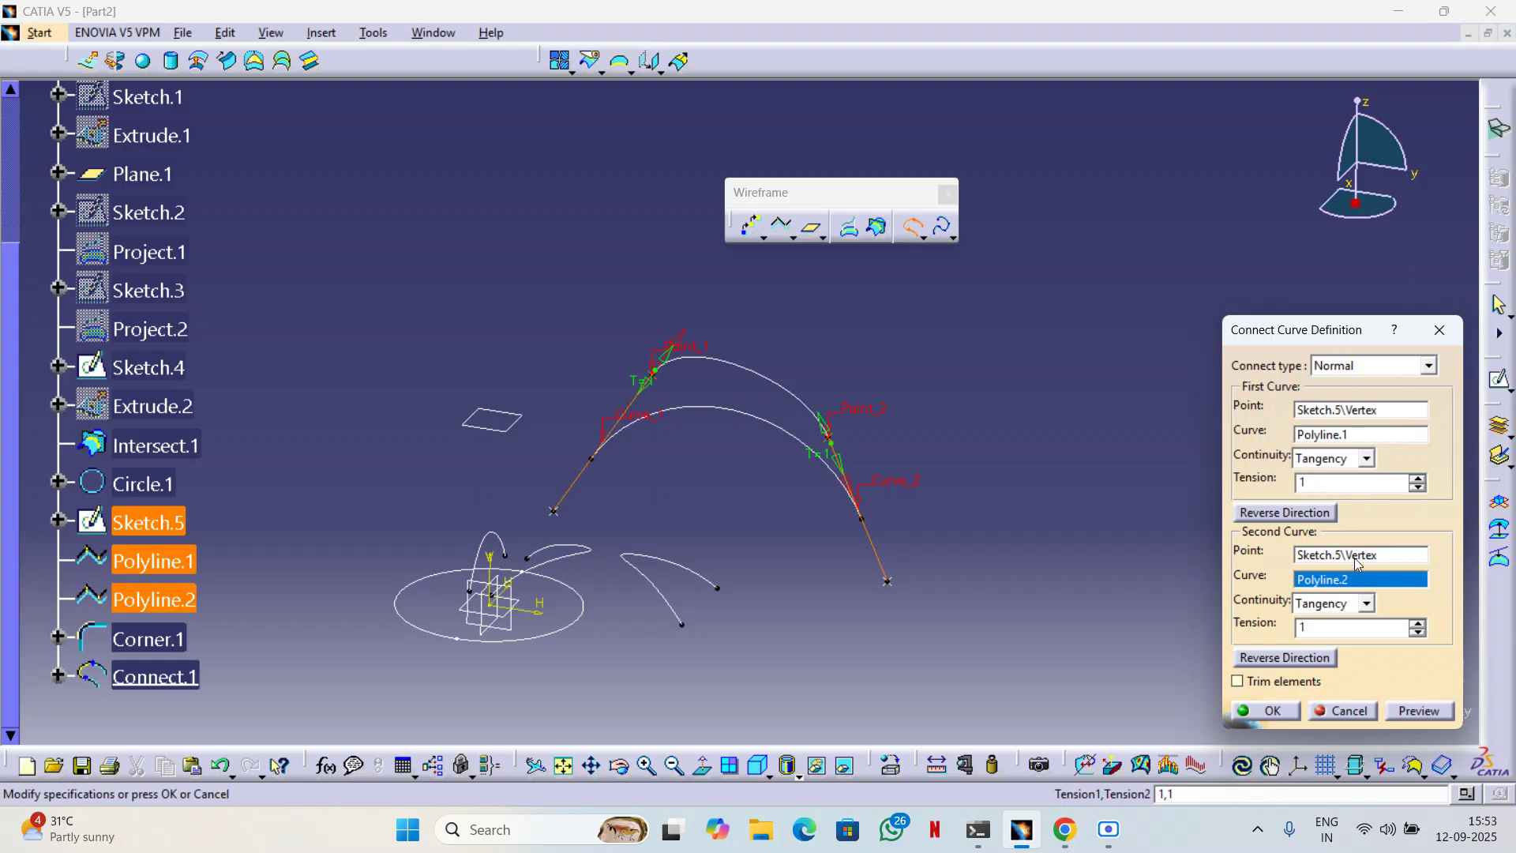
Try Point continuity on the first curve of the connect curve, followed by the second.
mouse_move(717, 452)
middle_mouse_down()
mouse_move(721, 393)
mouse_move(694, 497)
mouse_move(705, 529)
middle_mouse_up()
left_click(1365, 458)
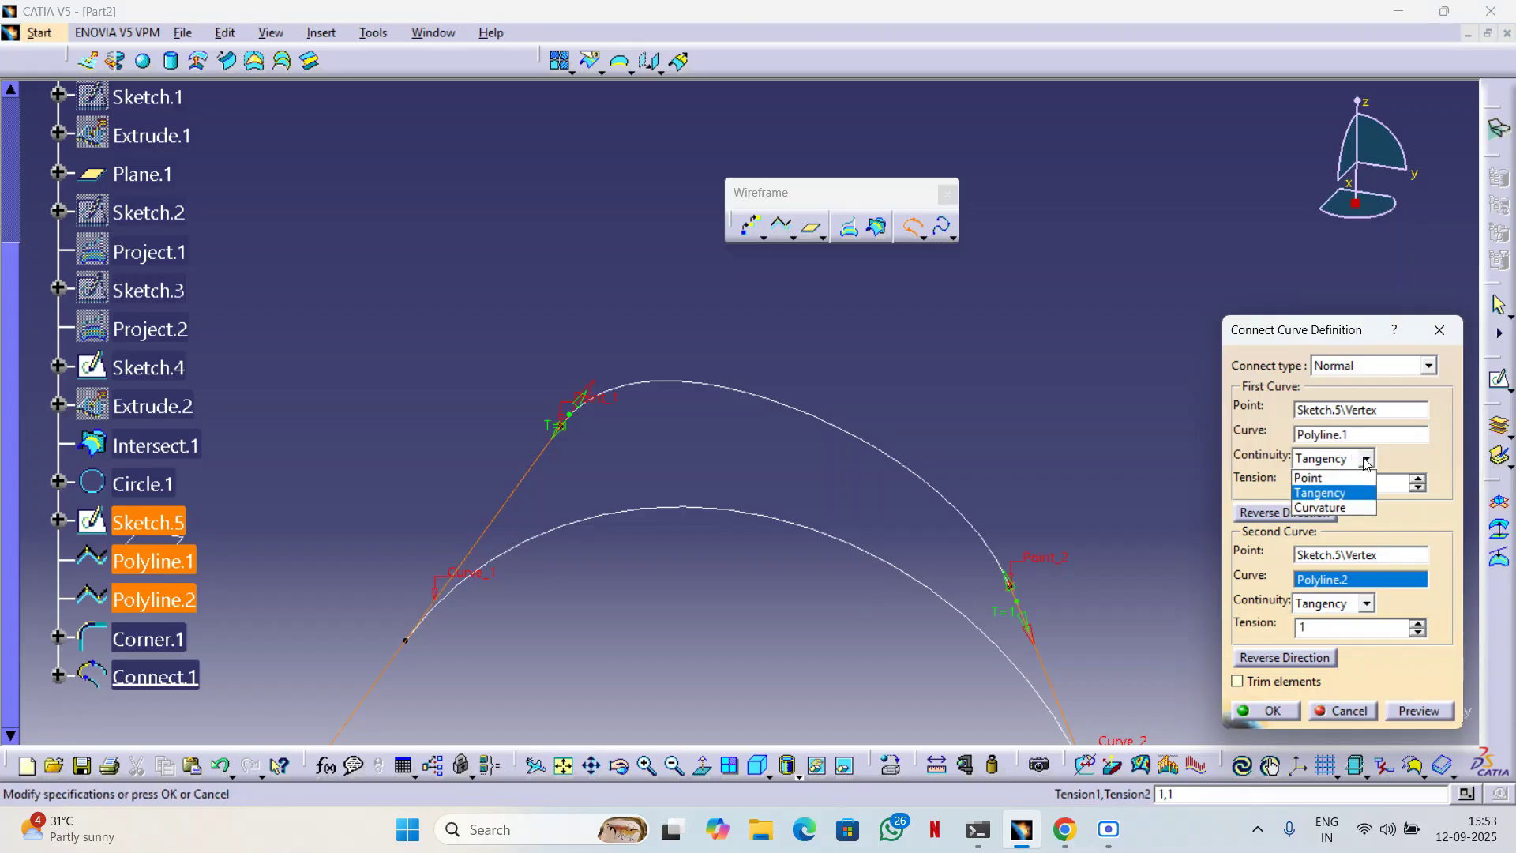
left_click(1333, 477)
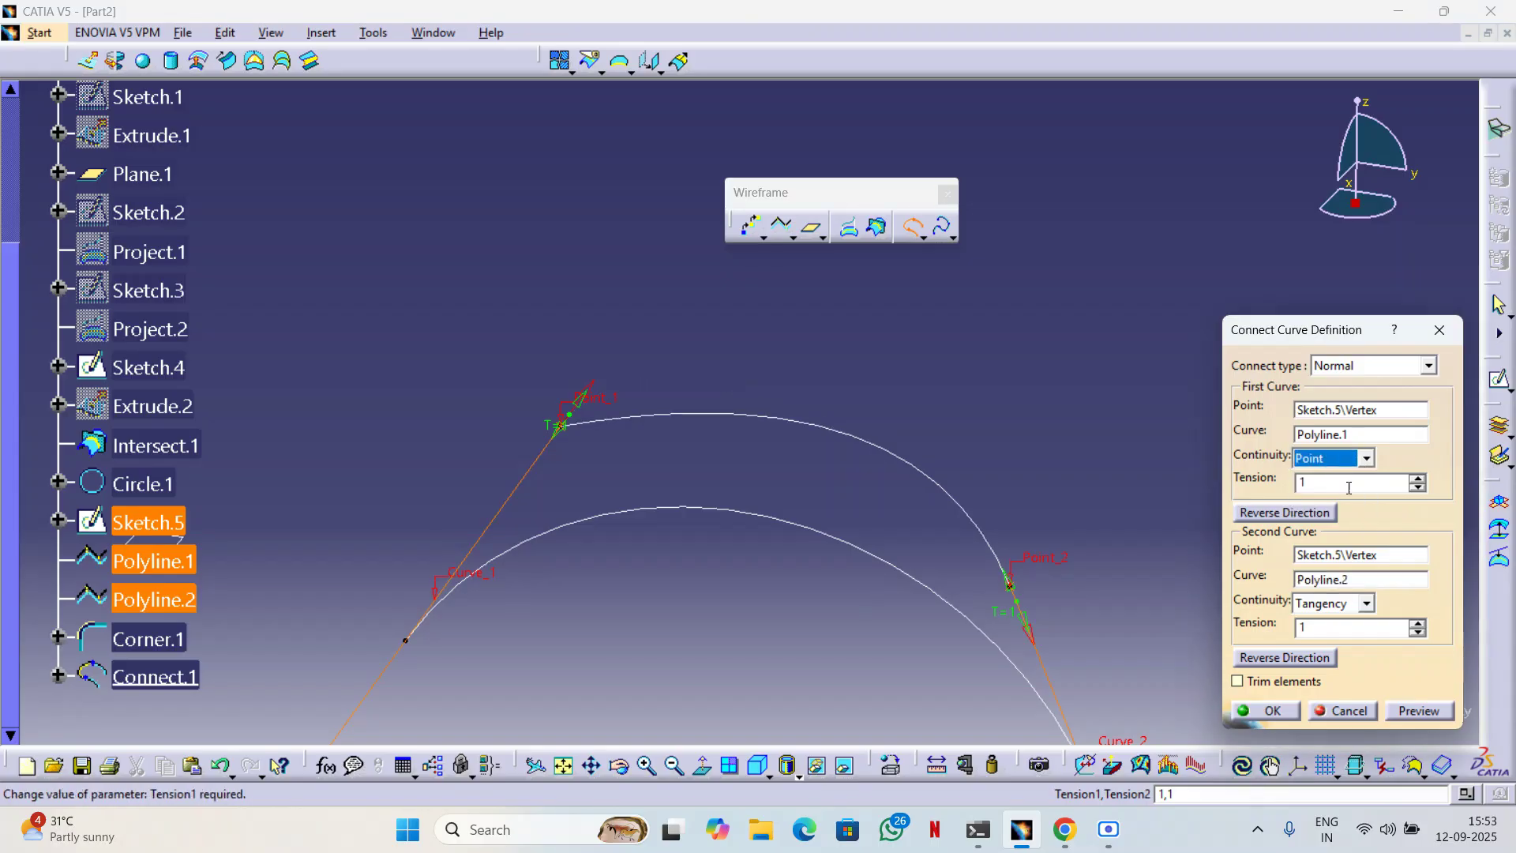
mouse_move(739, 409)
middle_mouse_down()
mouse_move(464, 504)
mouse_move(850, 355)
mouse_move(848, 340)
middle_mouse_up()
middle_click_drag(823, 456, 656, 536)
middle_click_drag(978, 477, 663, 513)
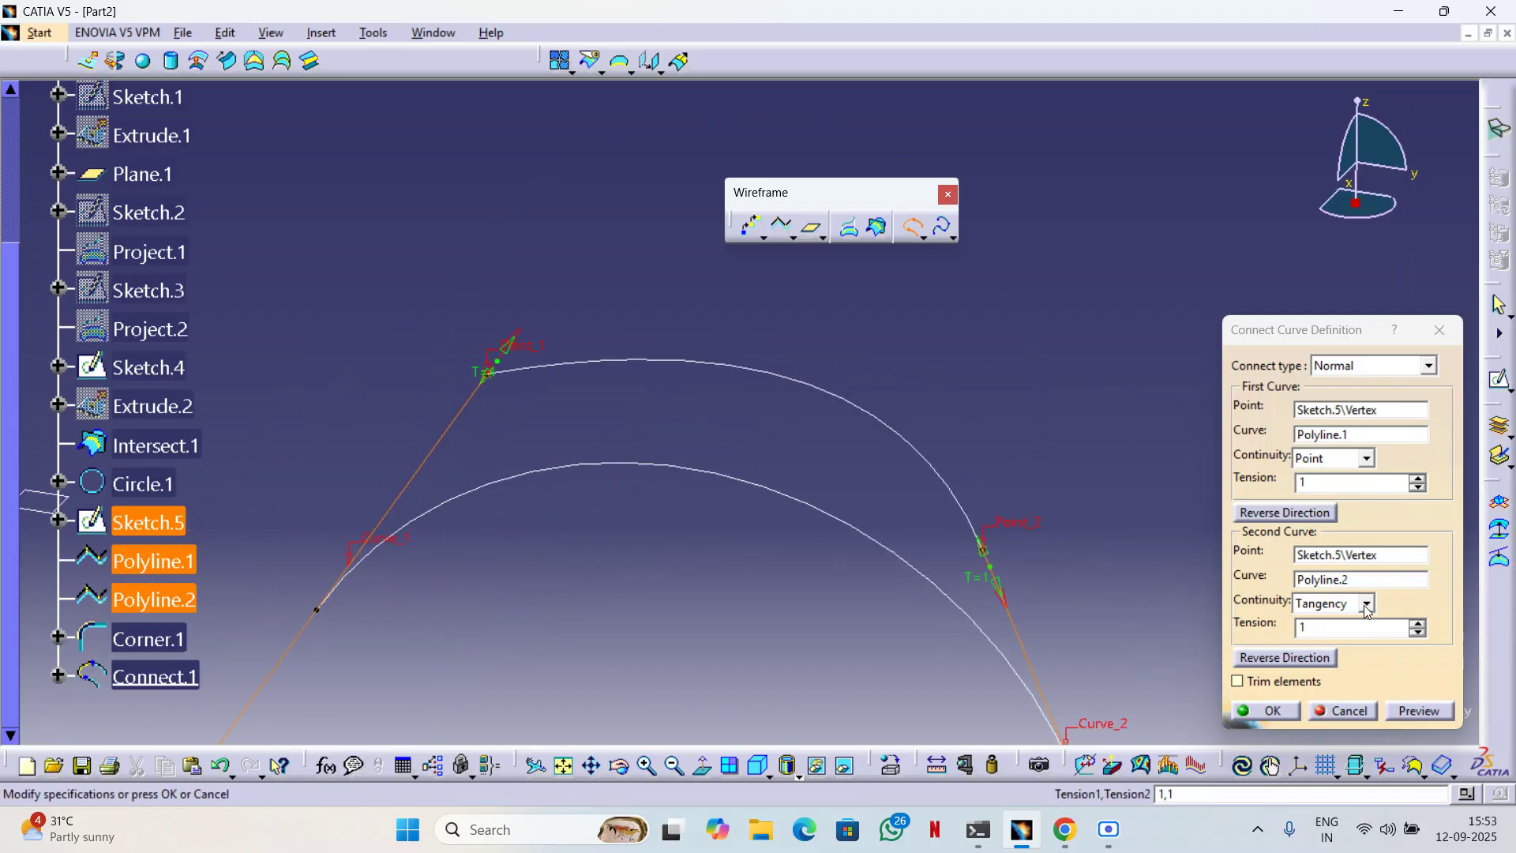
left_click(1364, 613)
left_click(1320, 627)
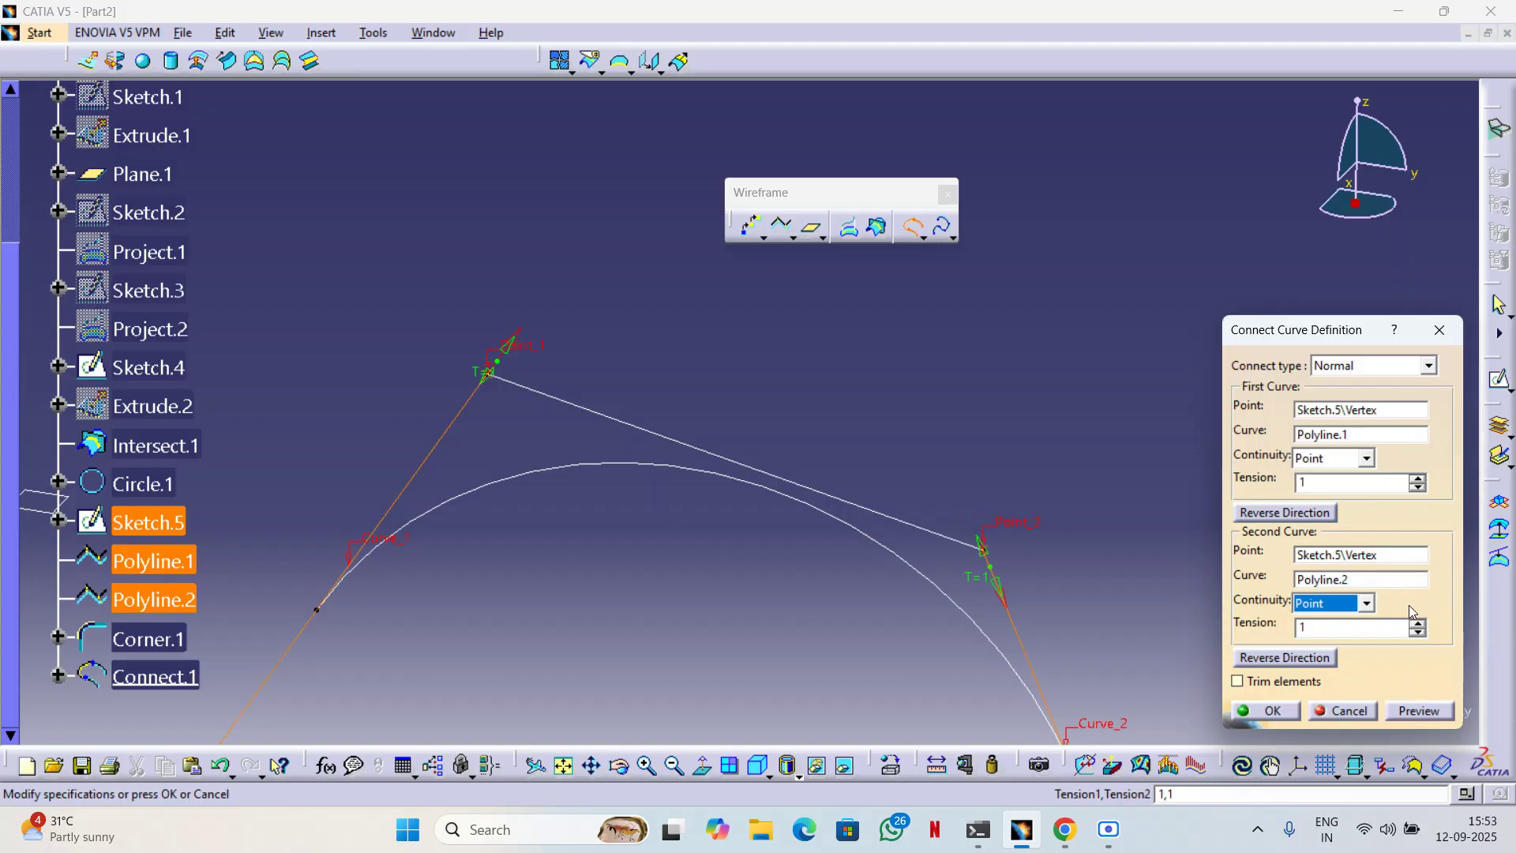
Set the continuity of the second and first curves back to Tangency.
left_click(1365, 604)
left_click(1321, 631)
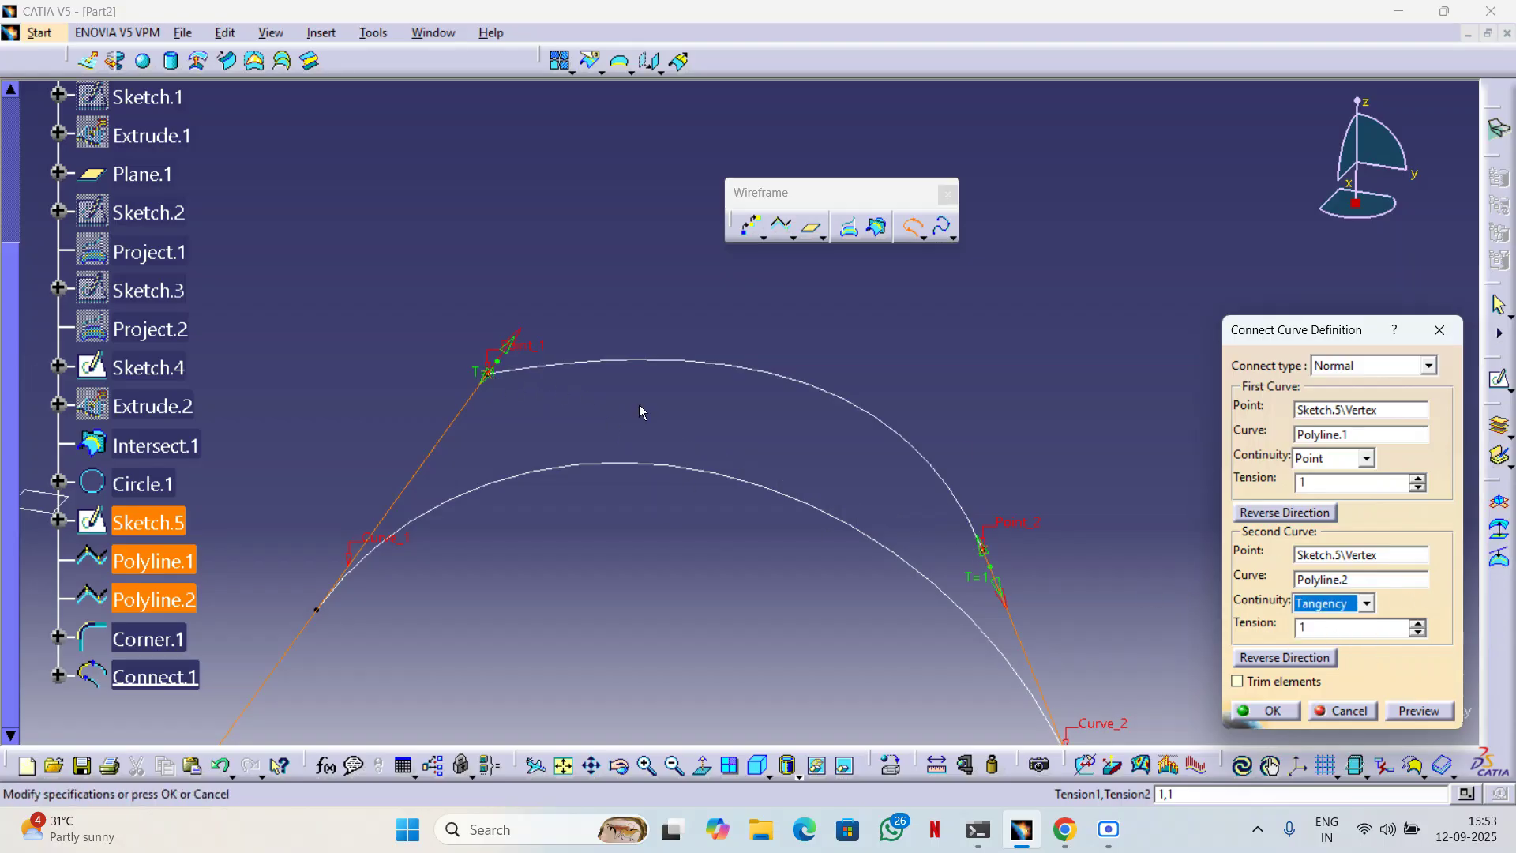
left_click(1366, 460)
left_click(1326, 487)
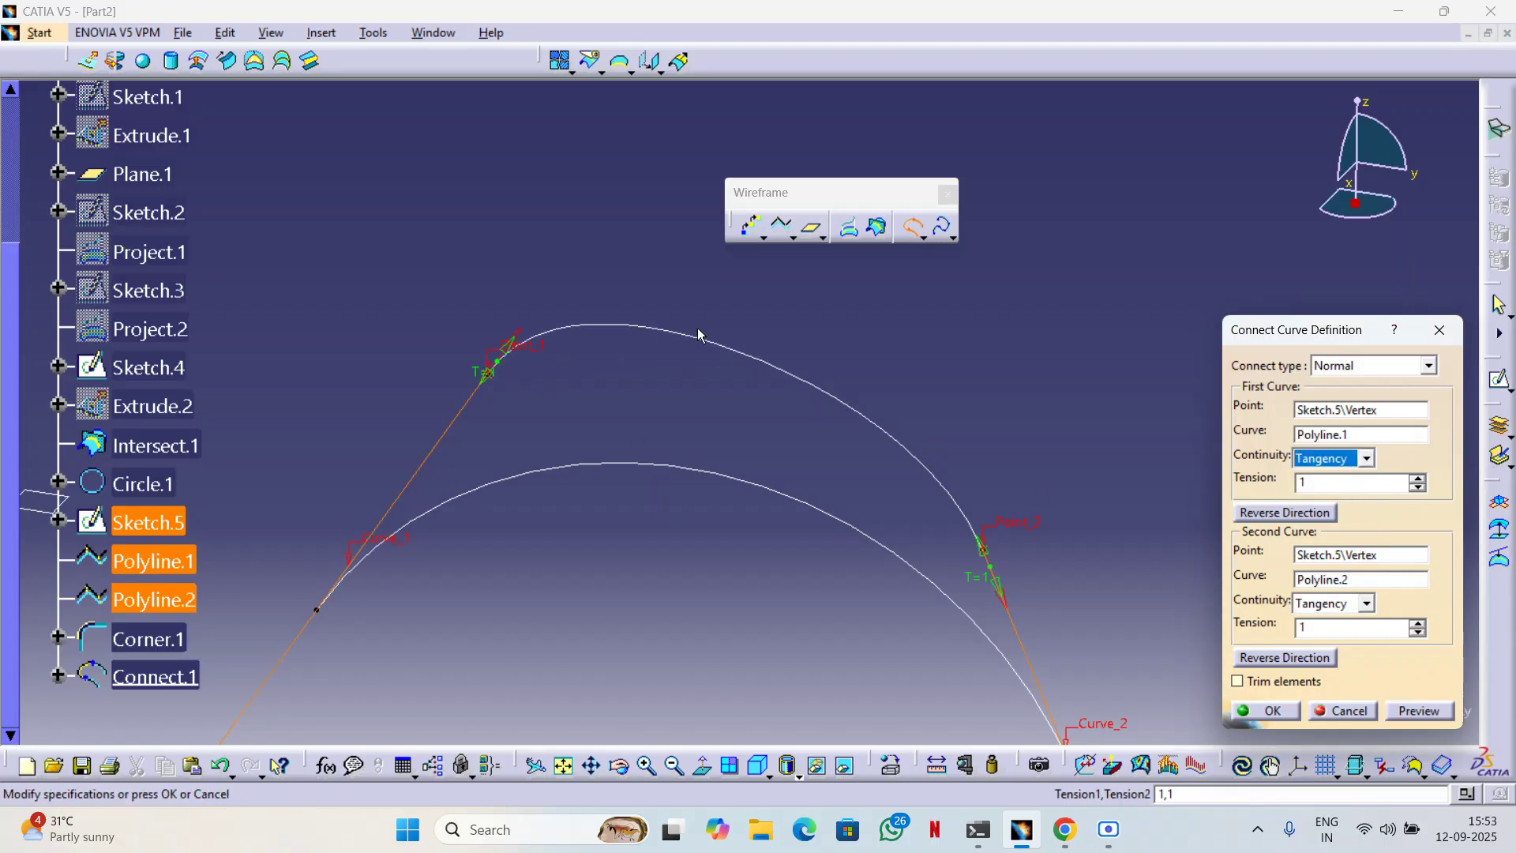
Set the first curve's continuity to Curvature and reduce its tension to 0.5.
left_click(1366, 459)
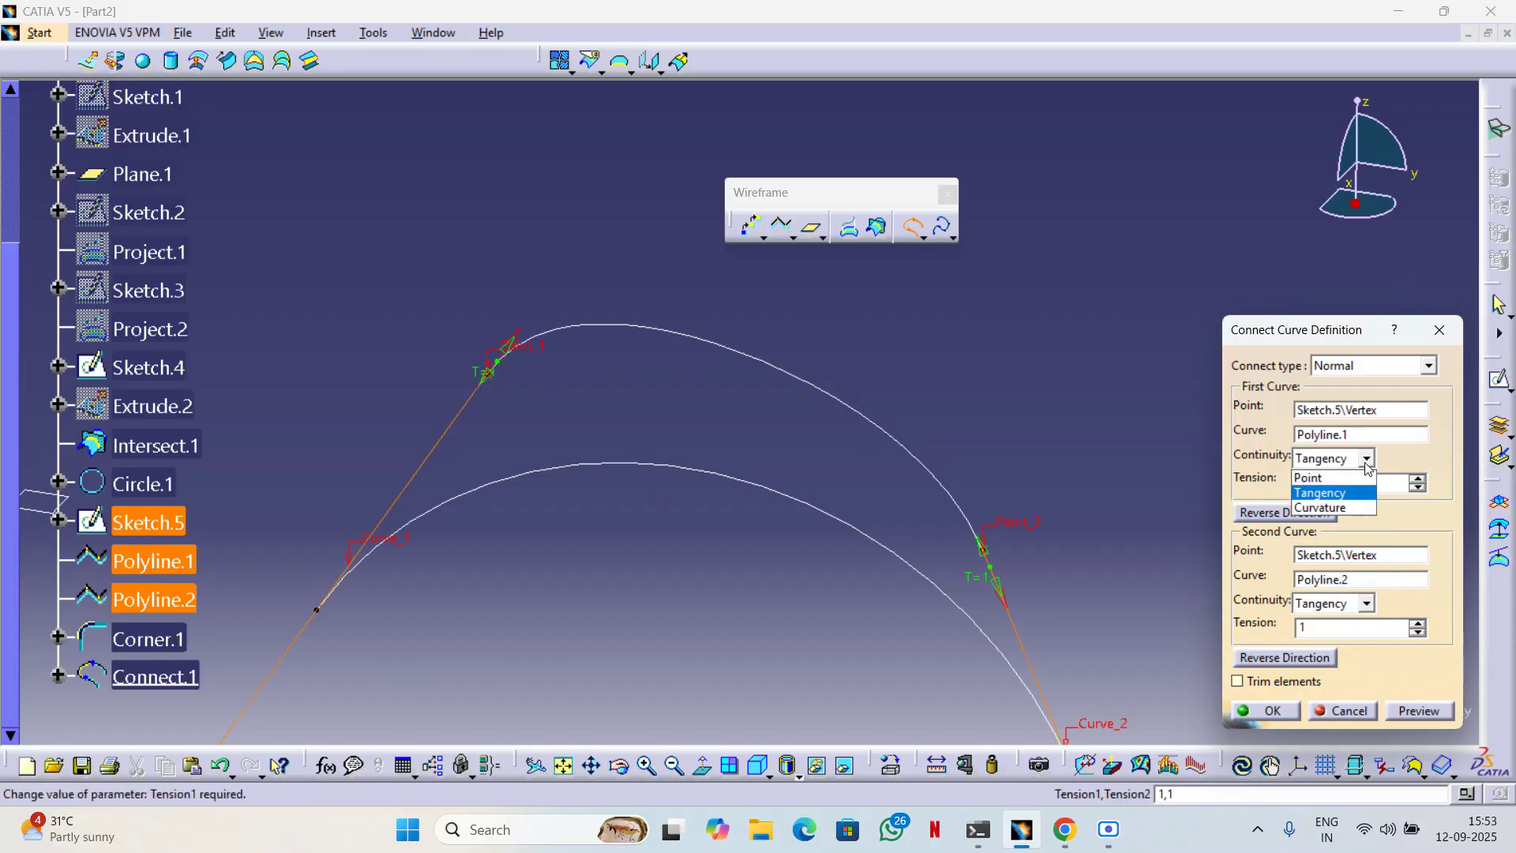
left_click(1340, 507)
middle_click_drag(873, 473, 990, 434)
middle_click_drag(474, 509, 756, 425)
left_click_drag(750, 400, 788, 356)
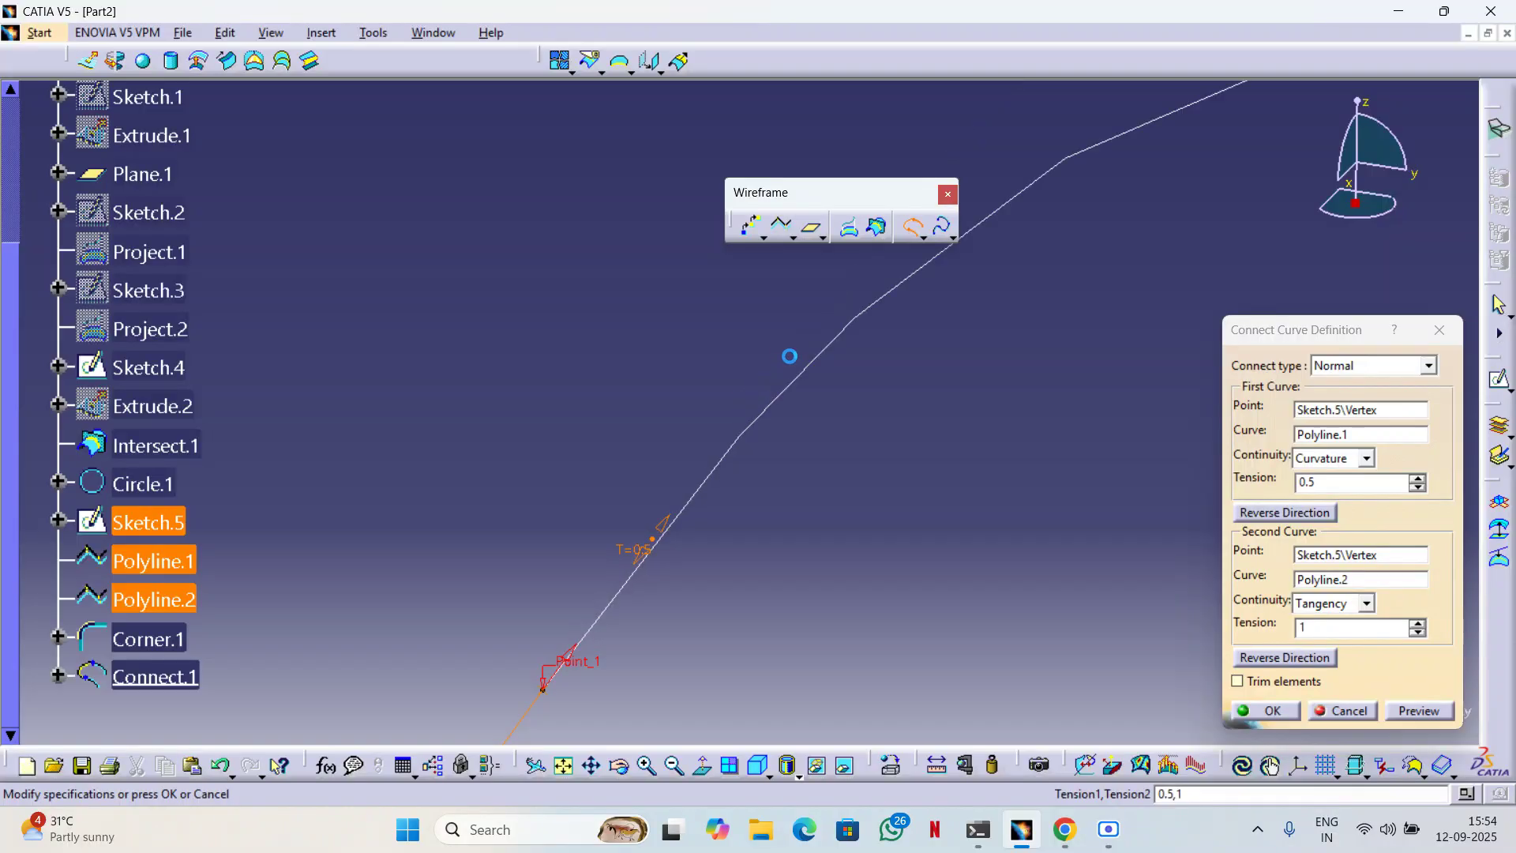
middle_click_drag(882, 490, 908, 560)
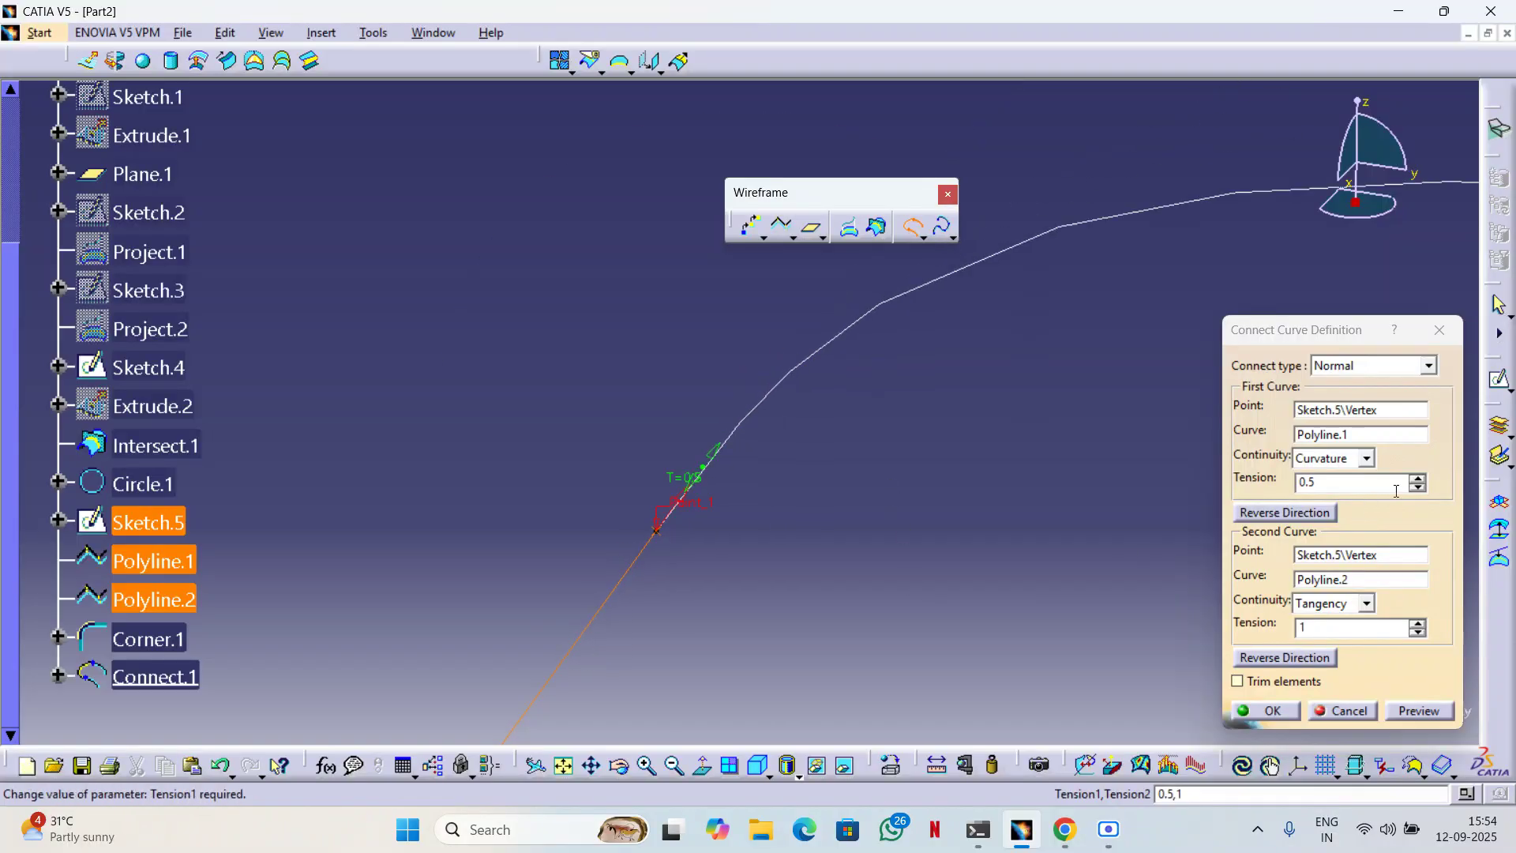
Set the first curve's tension to 0.9 and create the connect curve.
left_click(1420, 487)
left_click(1420, 487)
left_click(1419, 478)
left_click(1419, 477)
left_click(1418, 478)
left_click(1419, 477)
left_click(1418, 478)
middle_click_drag(1011, 471, 983, 529)
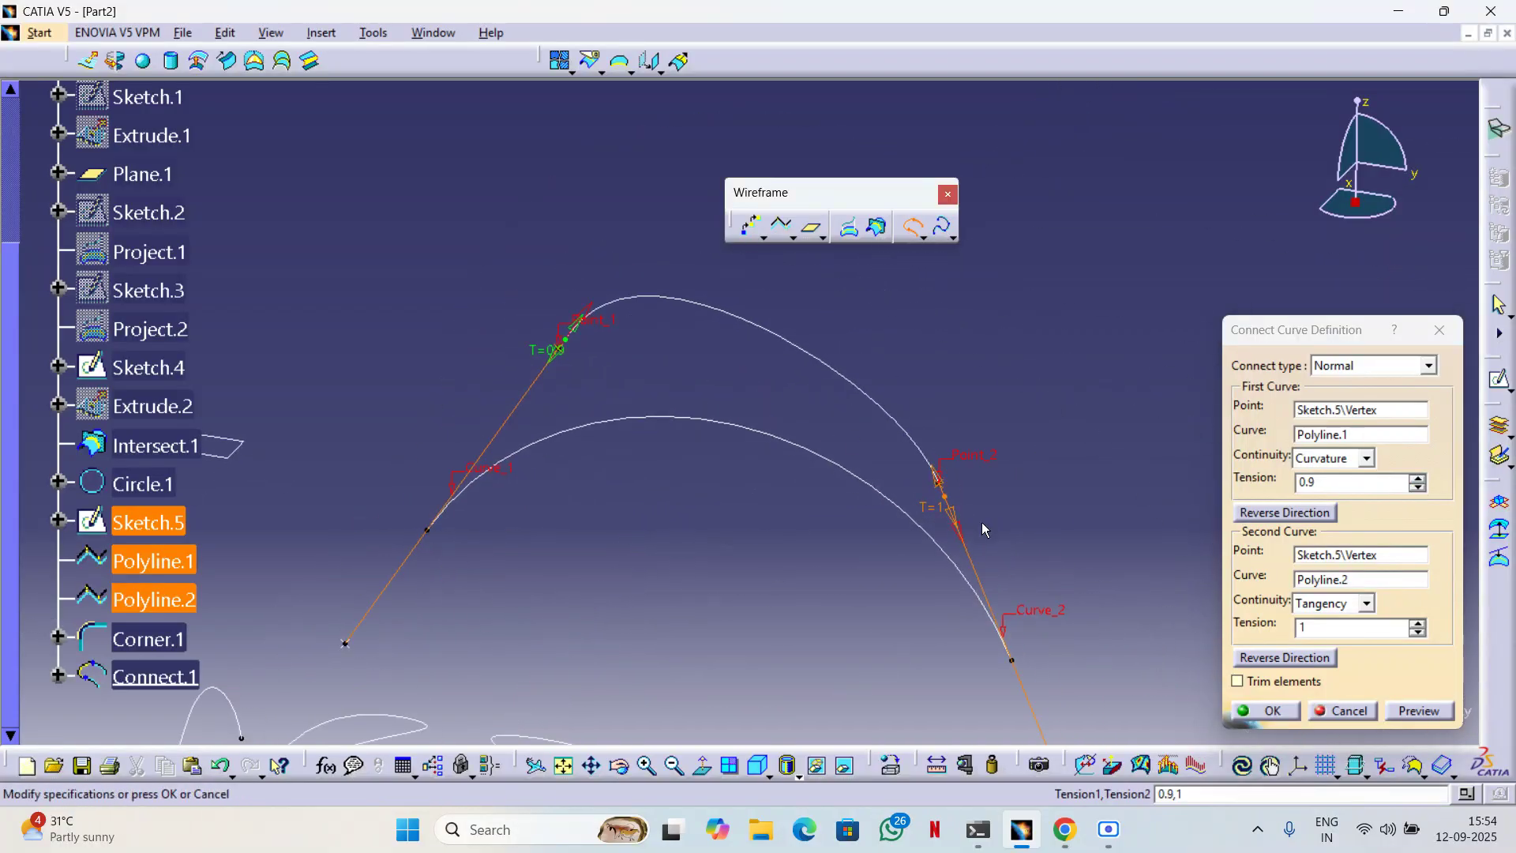
left_click(1271, 711)
middle_click_drag(1090, 413, 1108, 434)
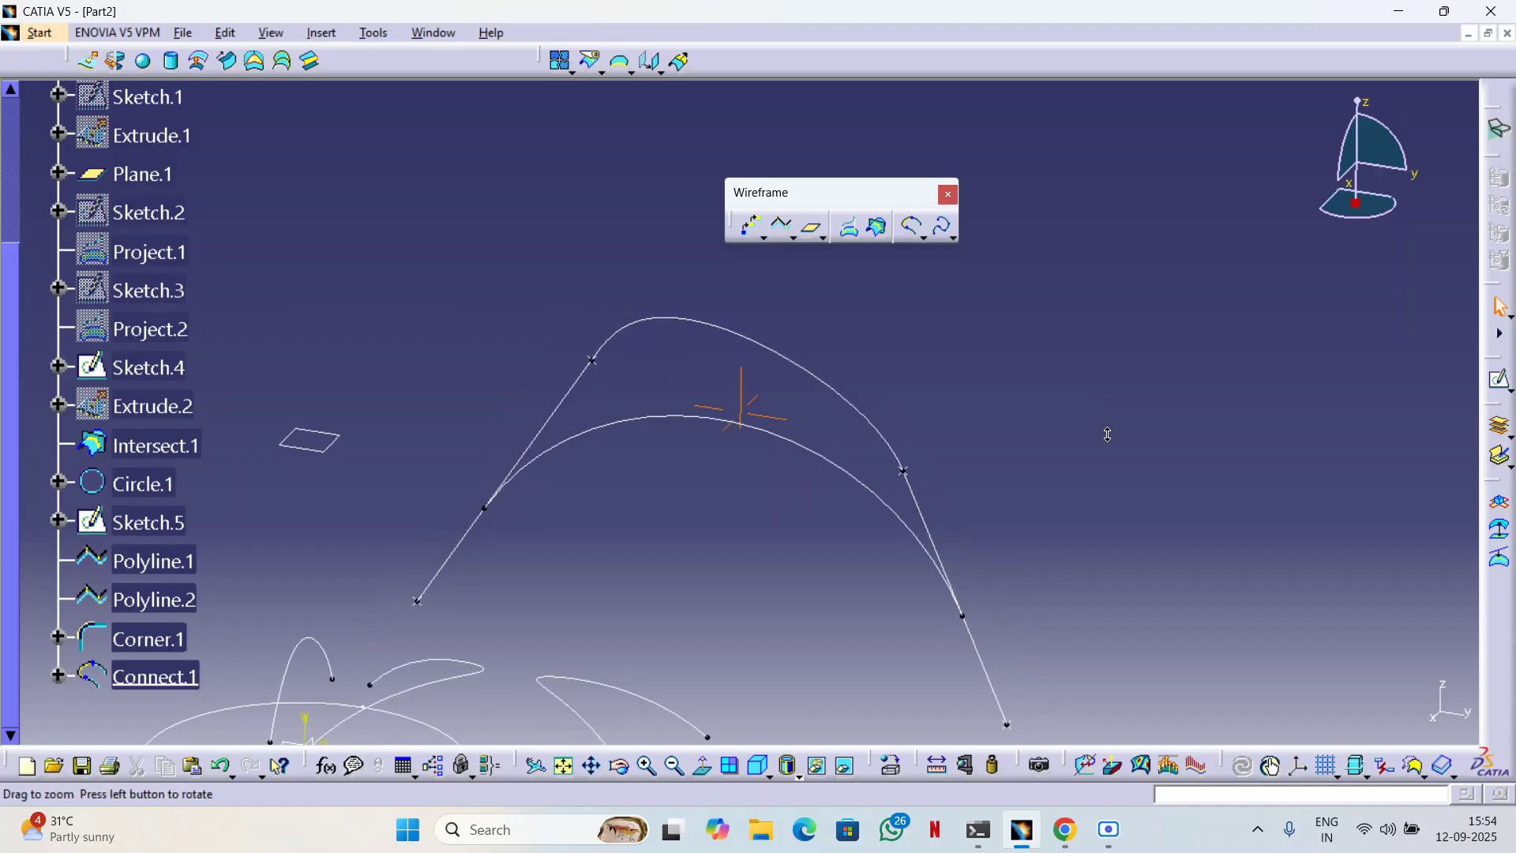
Detach the group of curve tools containing Spline so that it floats separately beside the model.
left_click(954, 236)
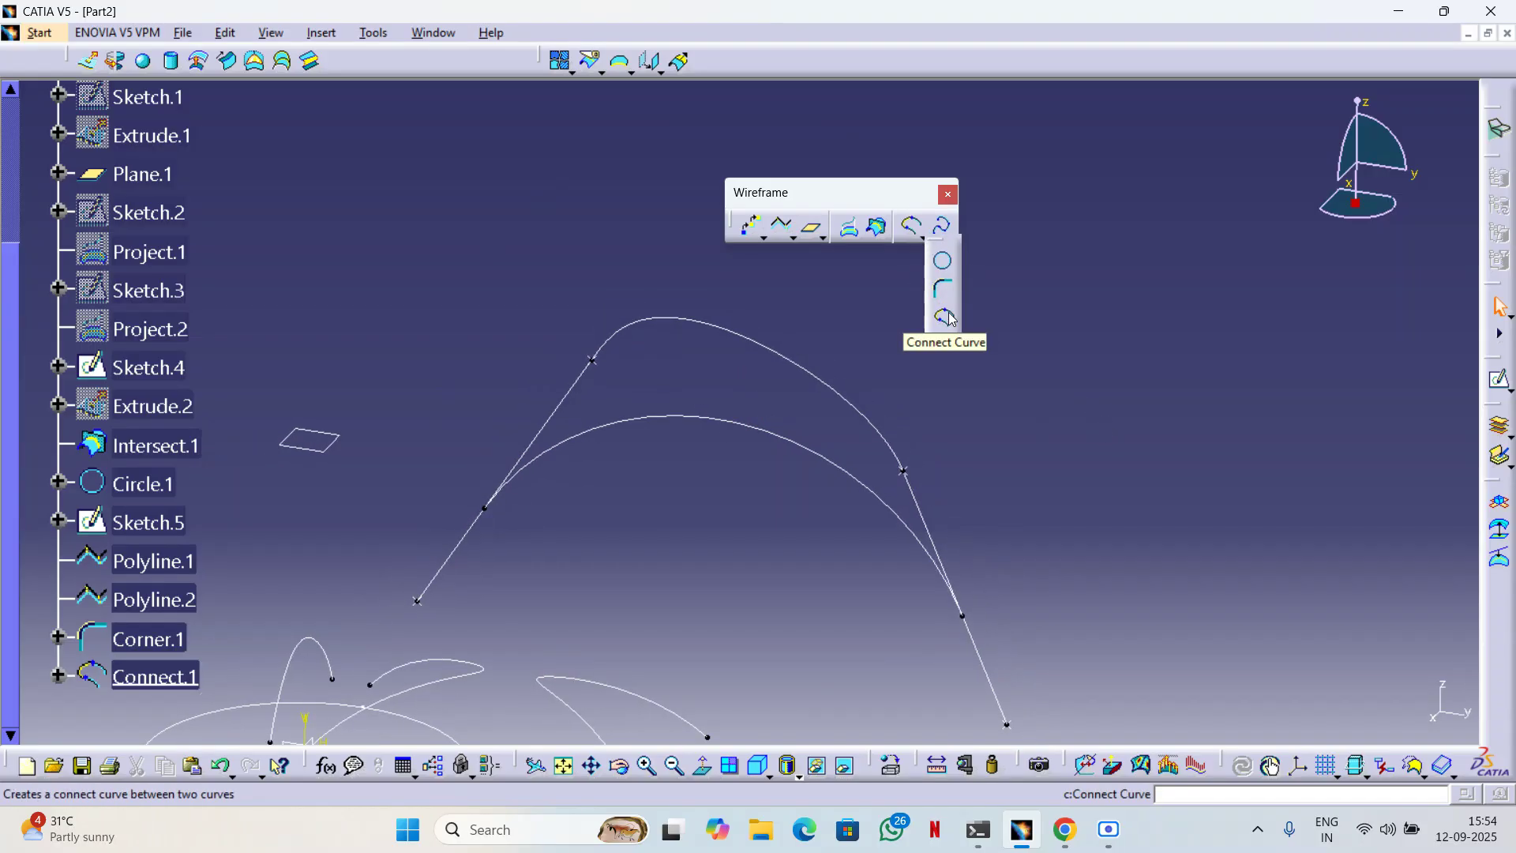
left_click(957, 238)
left_click_drag(979, 251, 1248, 266)
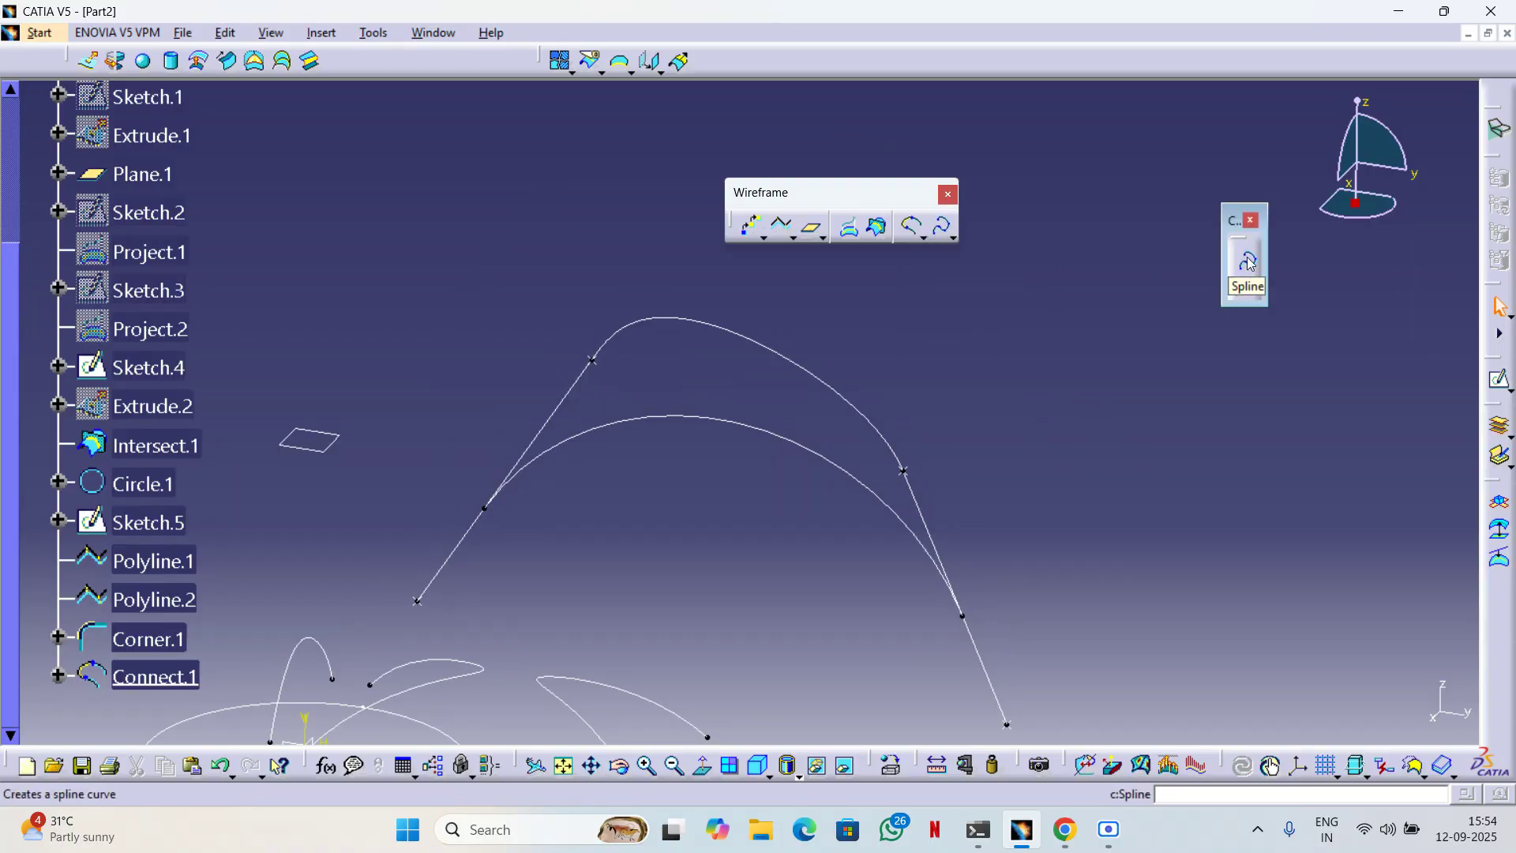
middle_click_drag(1080, 447, 990, 477)
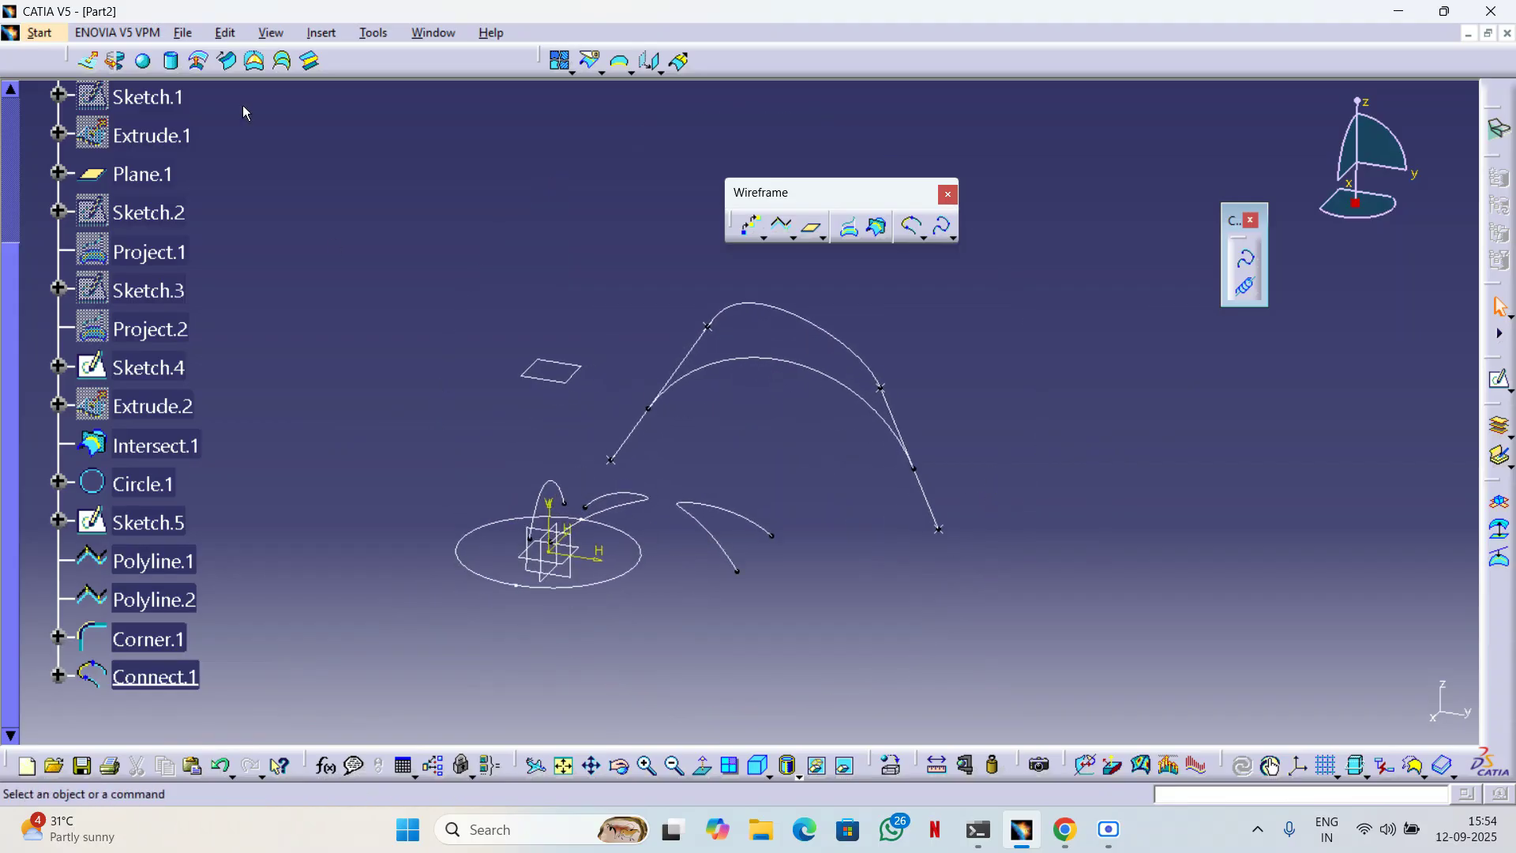
Switch to the Part1 document and bring its separate points into view.
left_click(432, 33)
left_click(443, 155)
middle_click_drag(919, 405, 1264, 259)
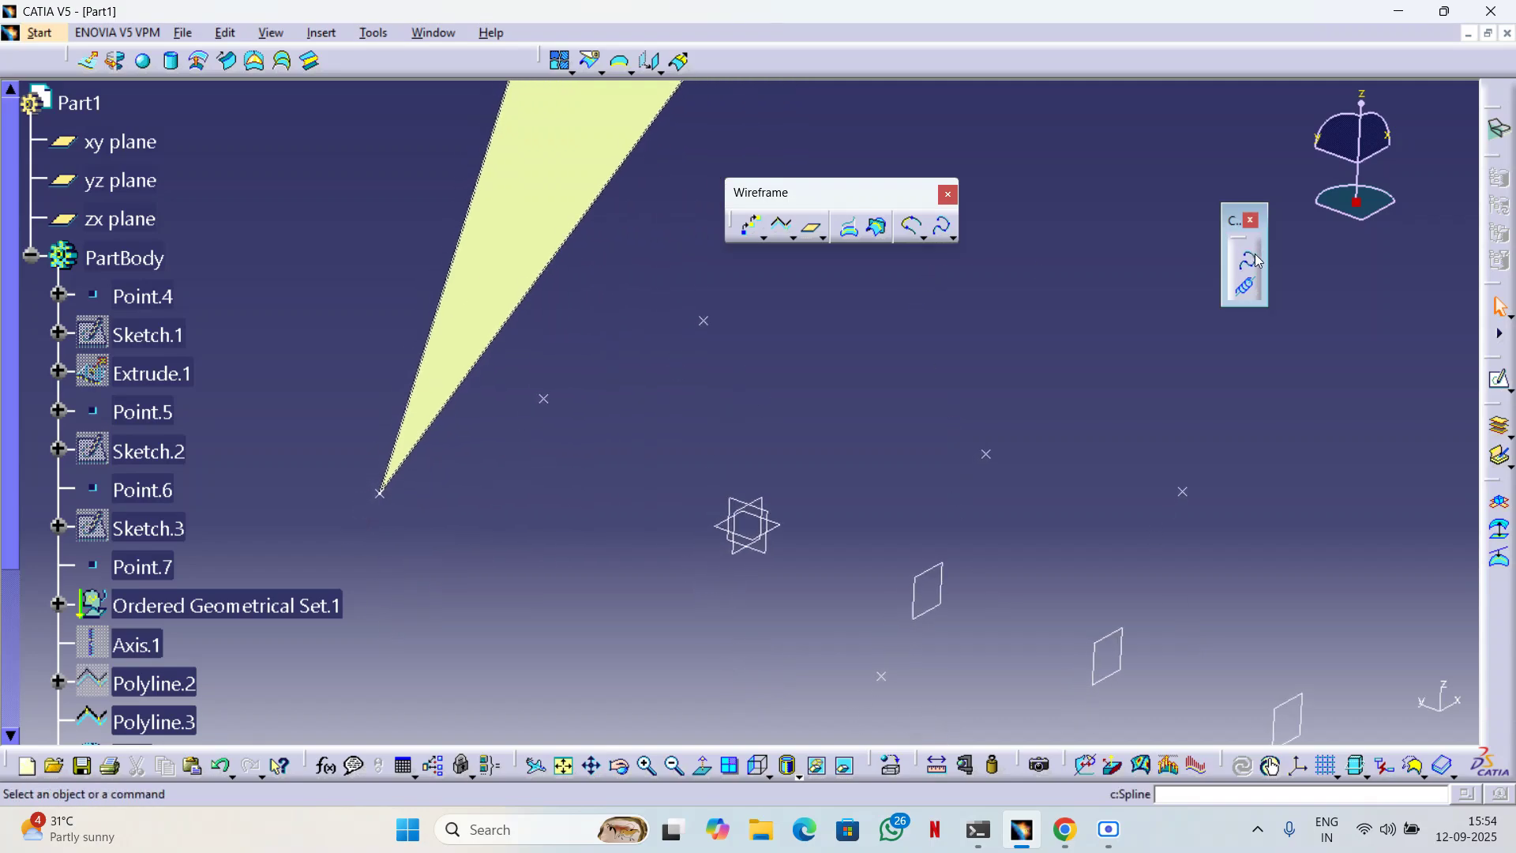
Start a spline and add four of the separate points to it, beginning with the one nearest the yellow triangular surface.
key("Return")
middle_click_drag(1015, 424, 608, 373)
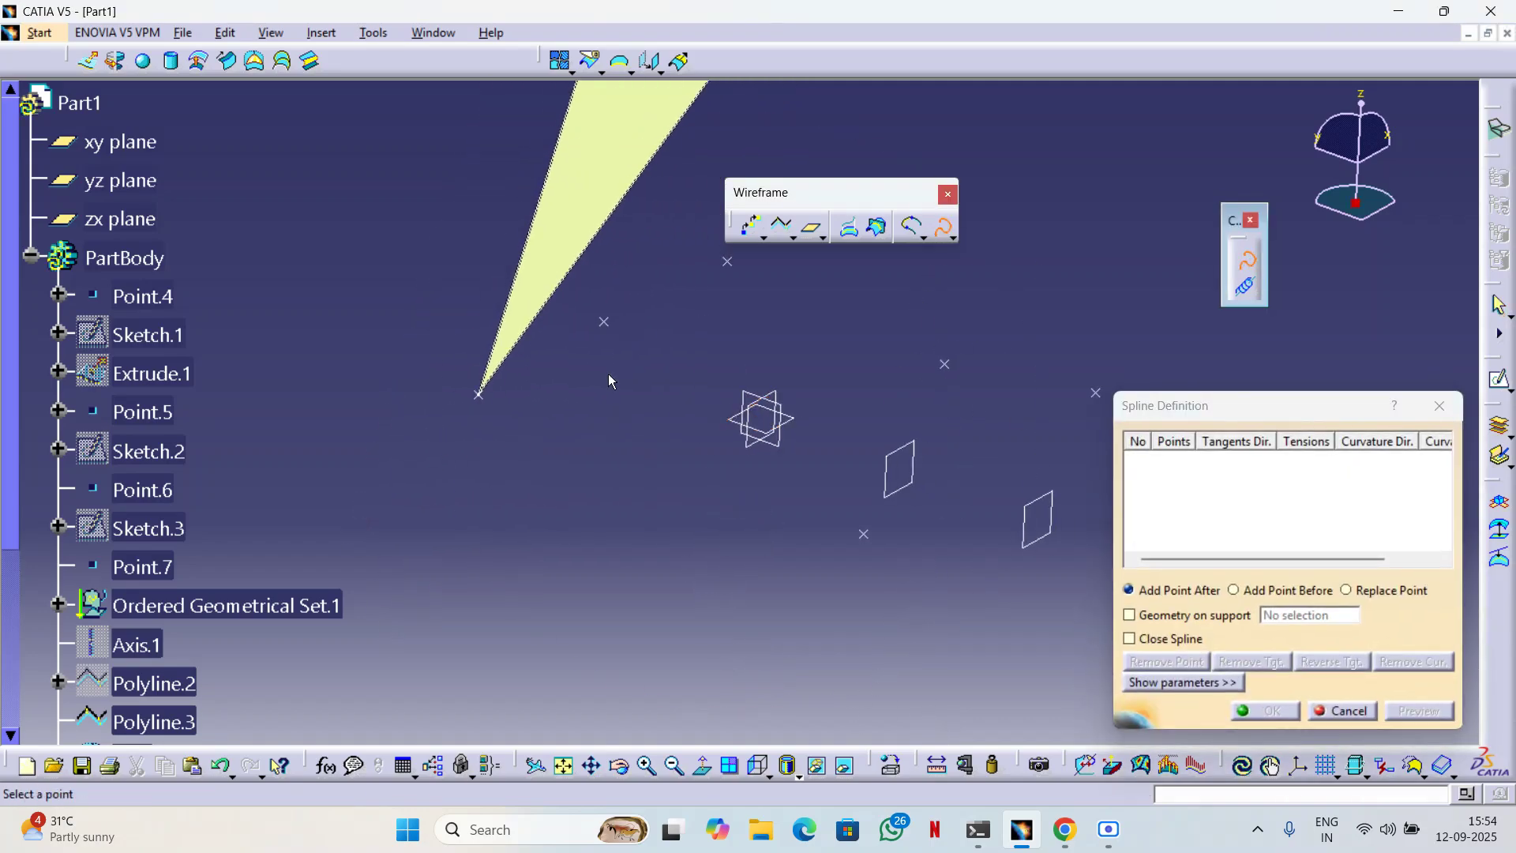
left_click(608, 325)
middle_click_drag(727, 295, 606, 387)
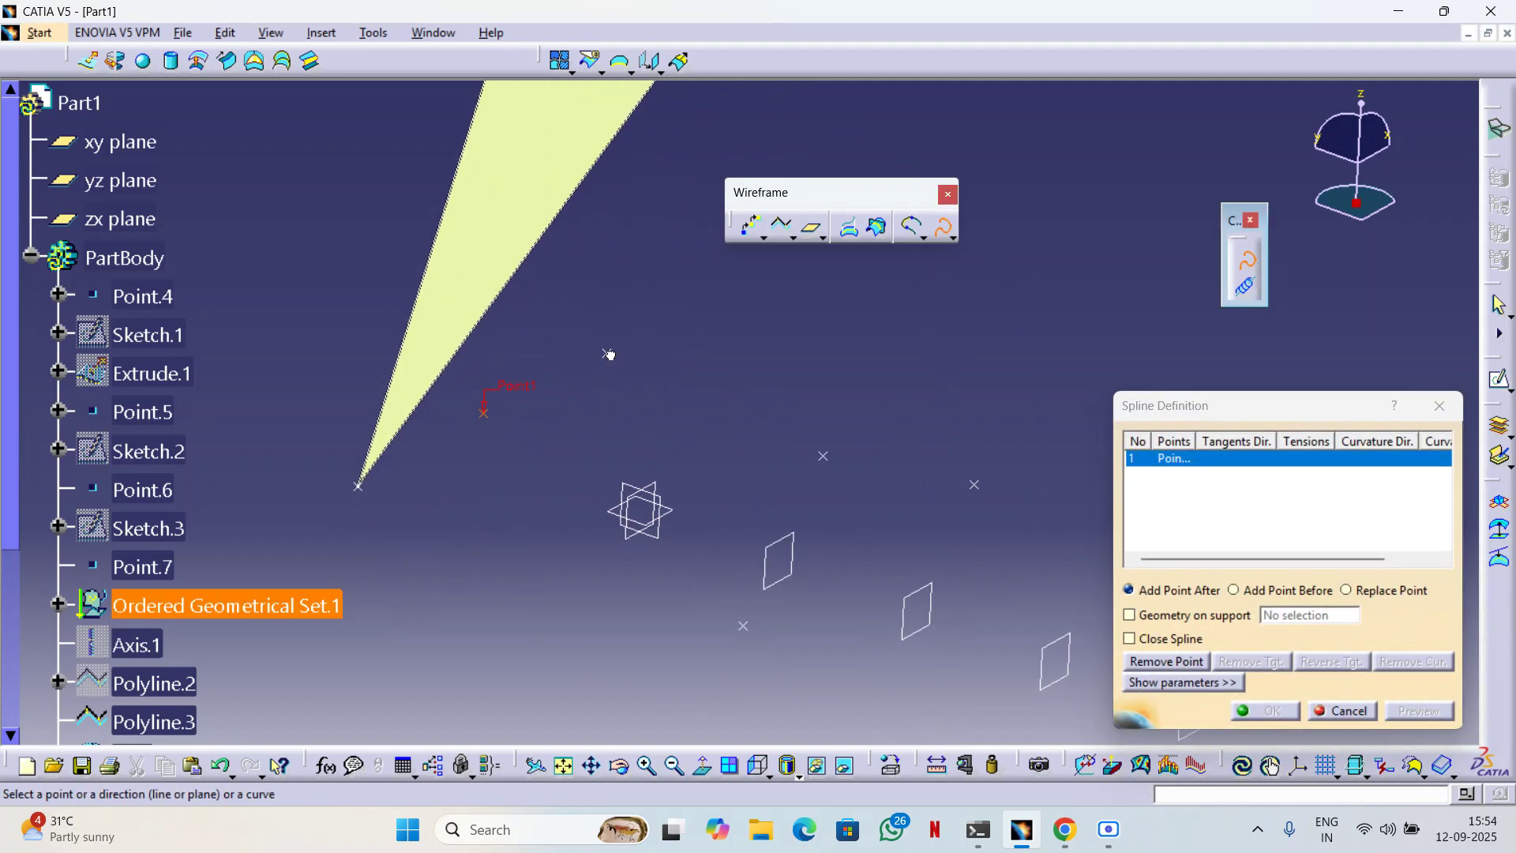
left_click(608, 353)
left_click(823, 455)
middle_click_drag(871, 412, 812, 434)
left_click(816, 423)
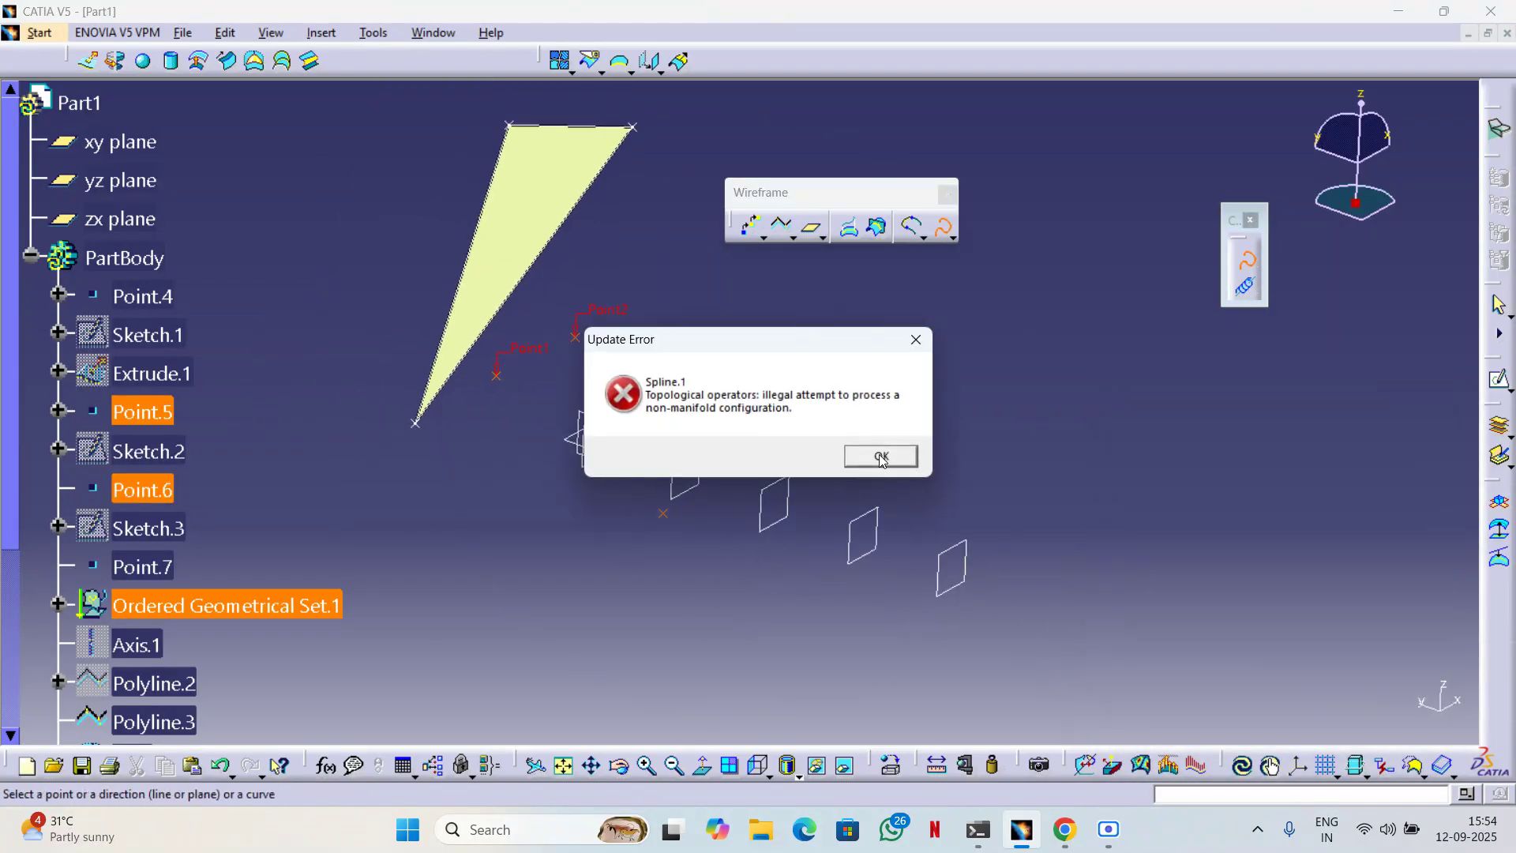
left_click(880, 456)
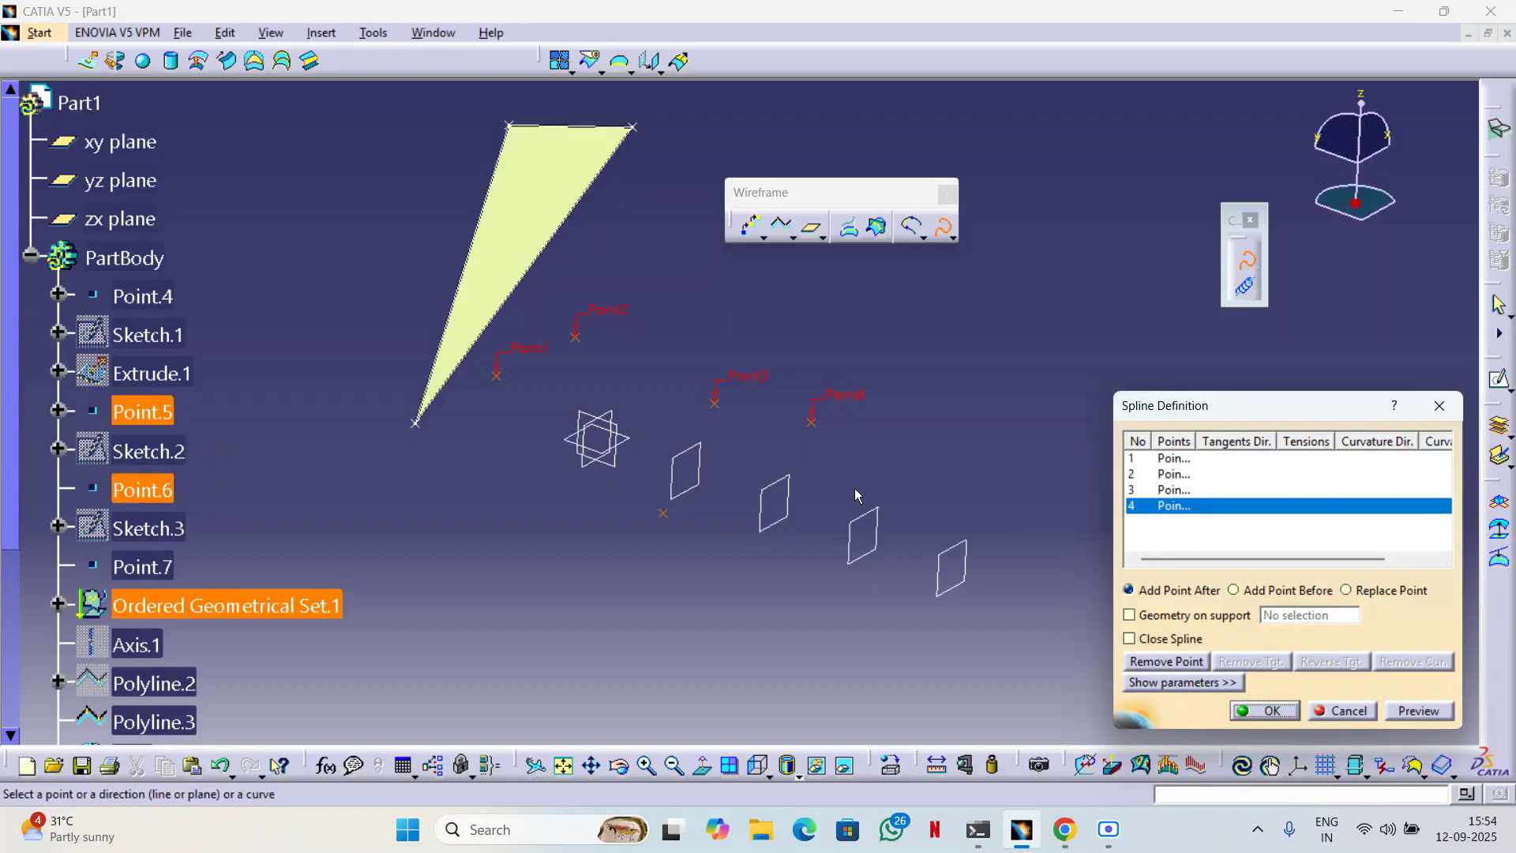
right_click(1175, 506)
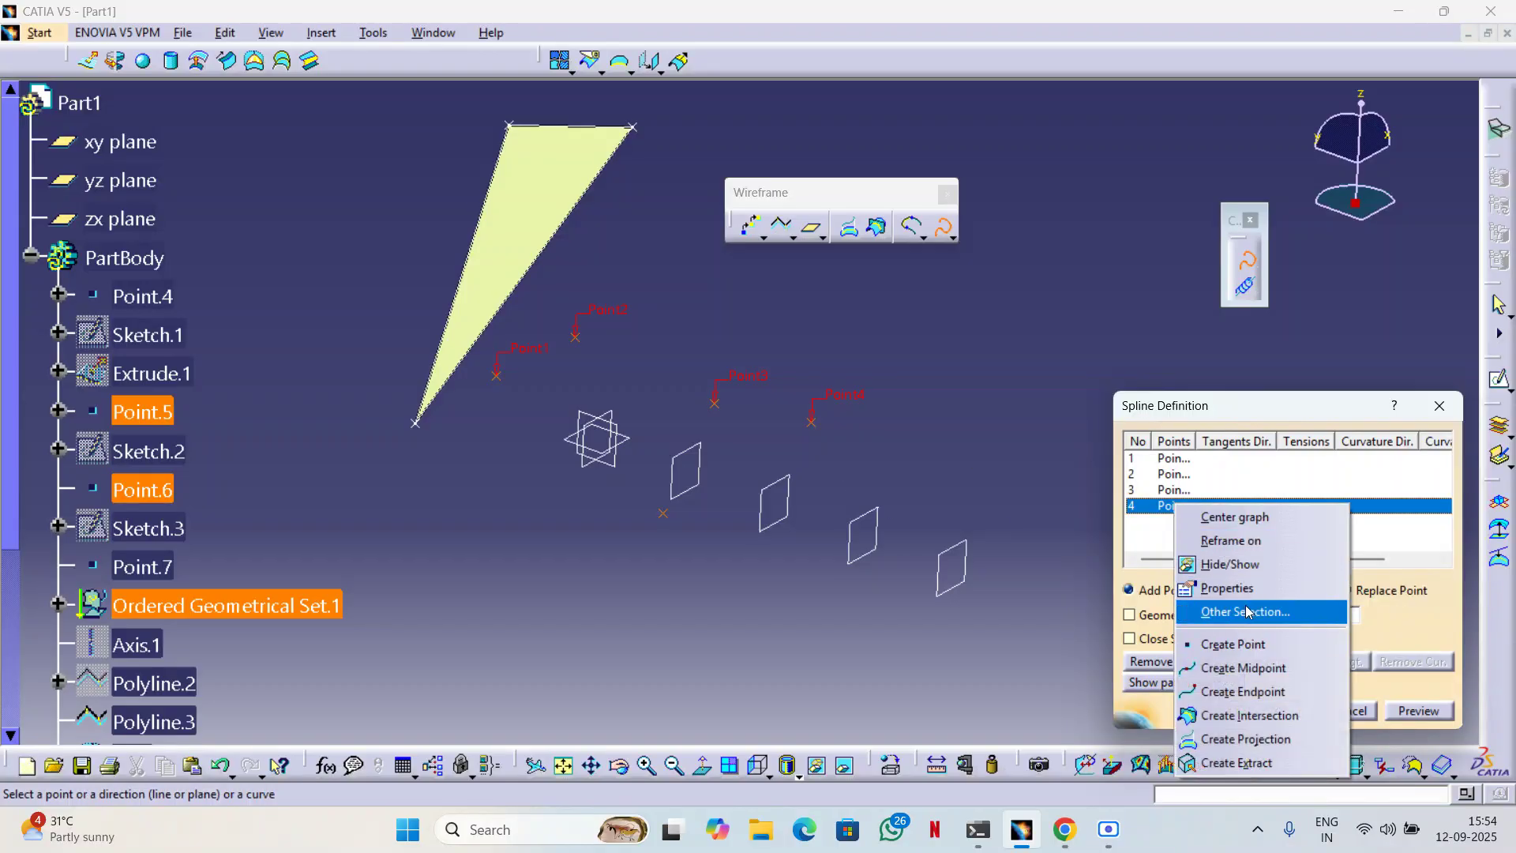
left_click(1443, 529)
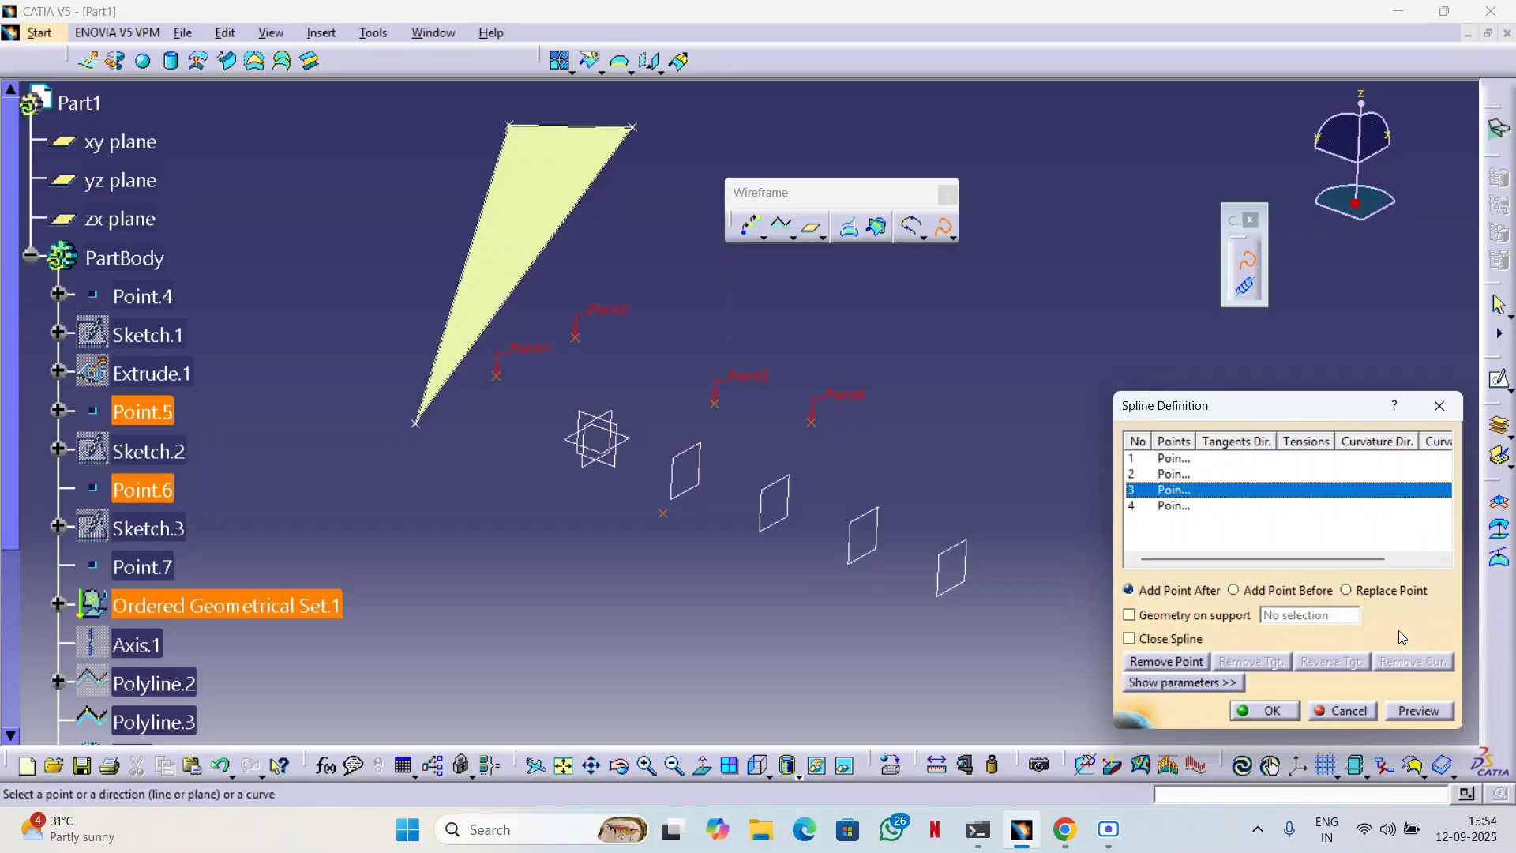
left_click(1171, 507)
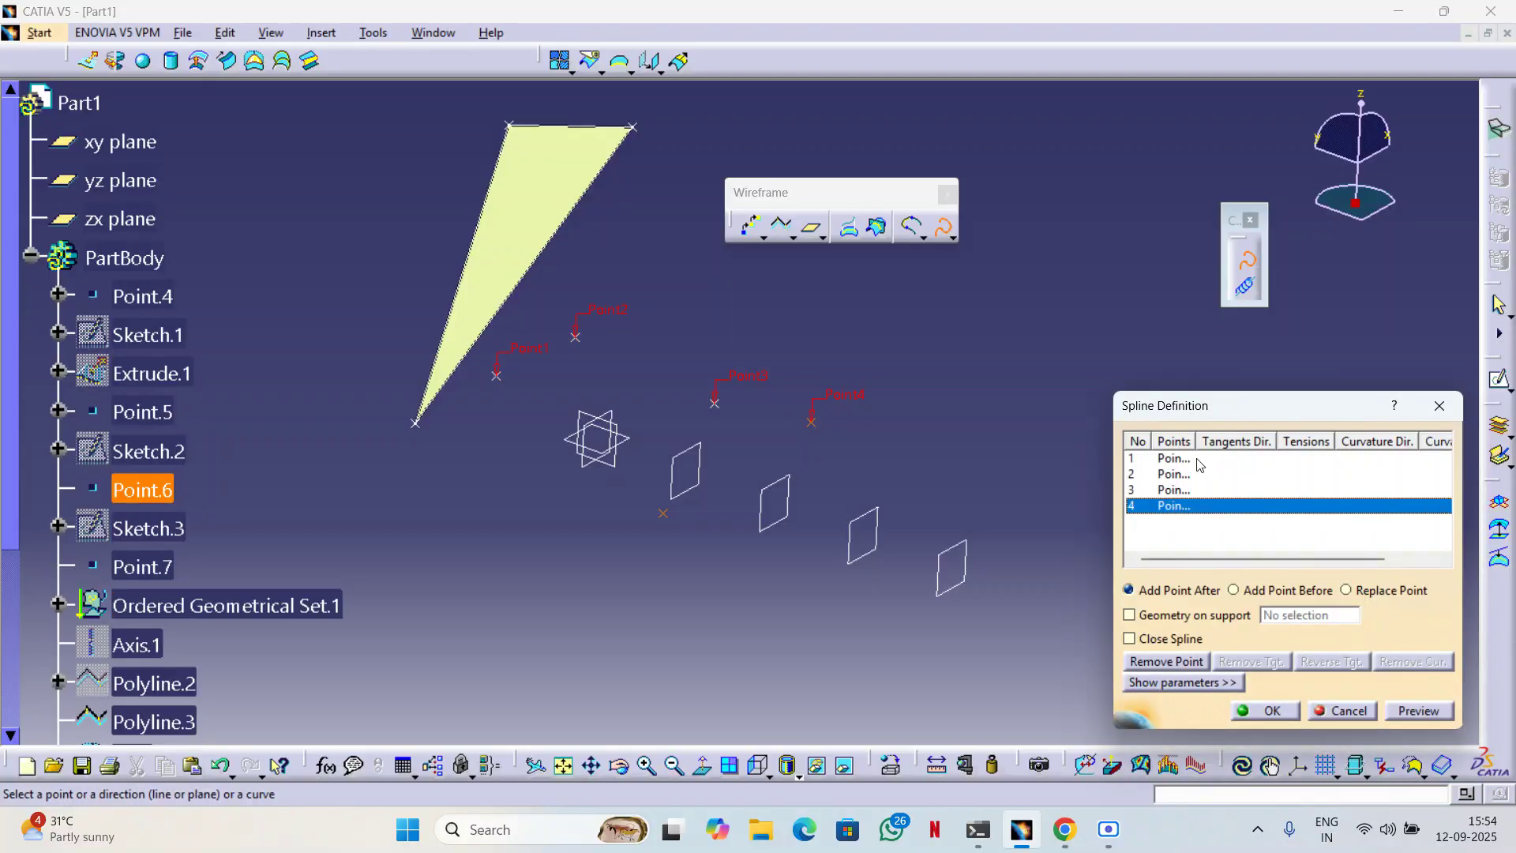
left_click_drag(1211, 419, 1134, 391)
right_click(1086, 486)
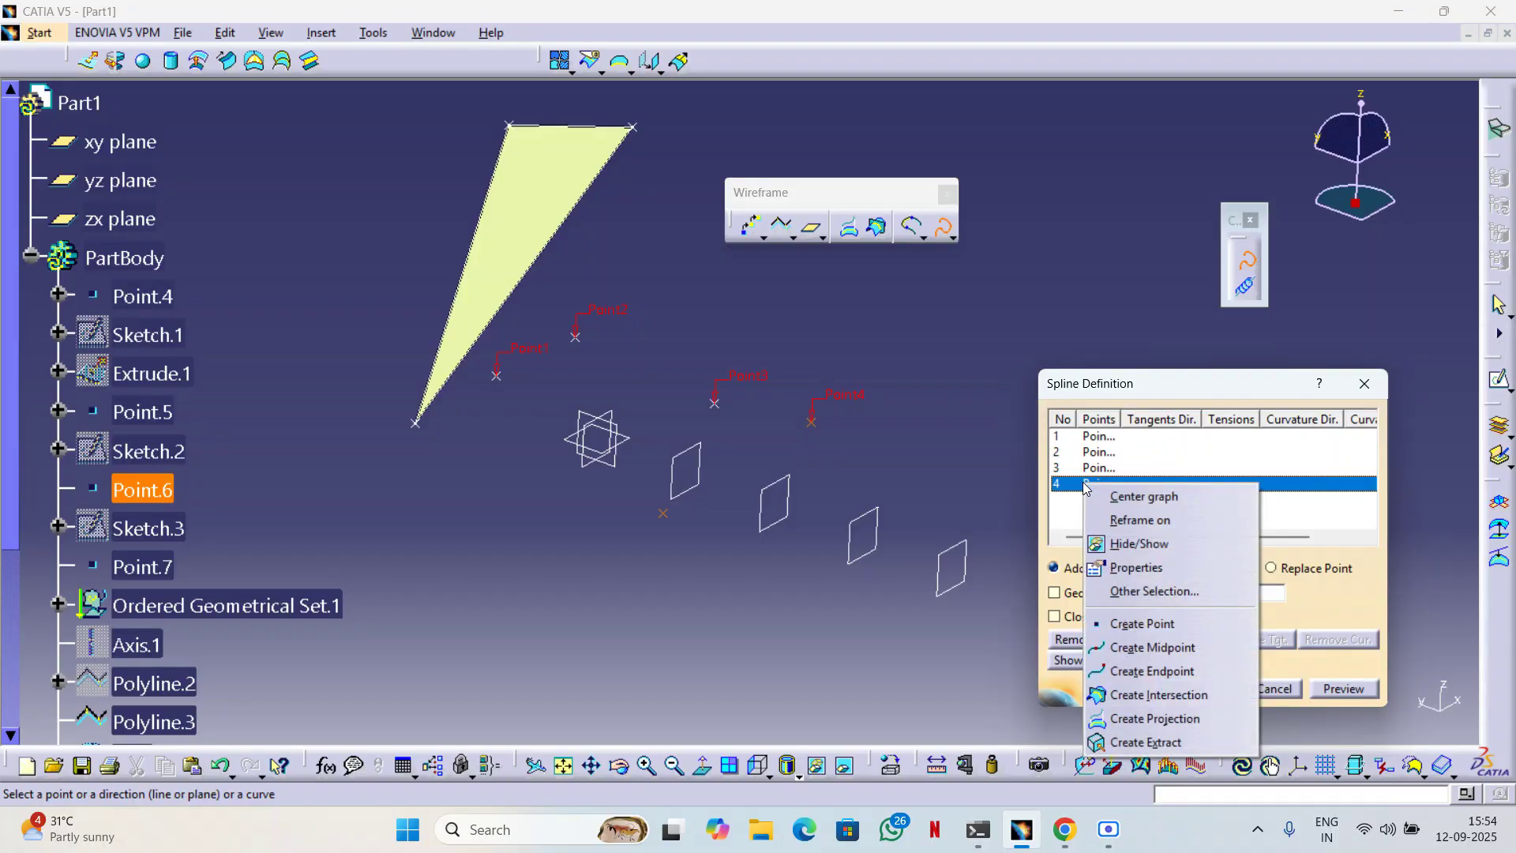
left_click(1325, 599)
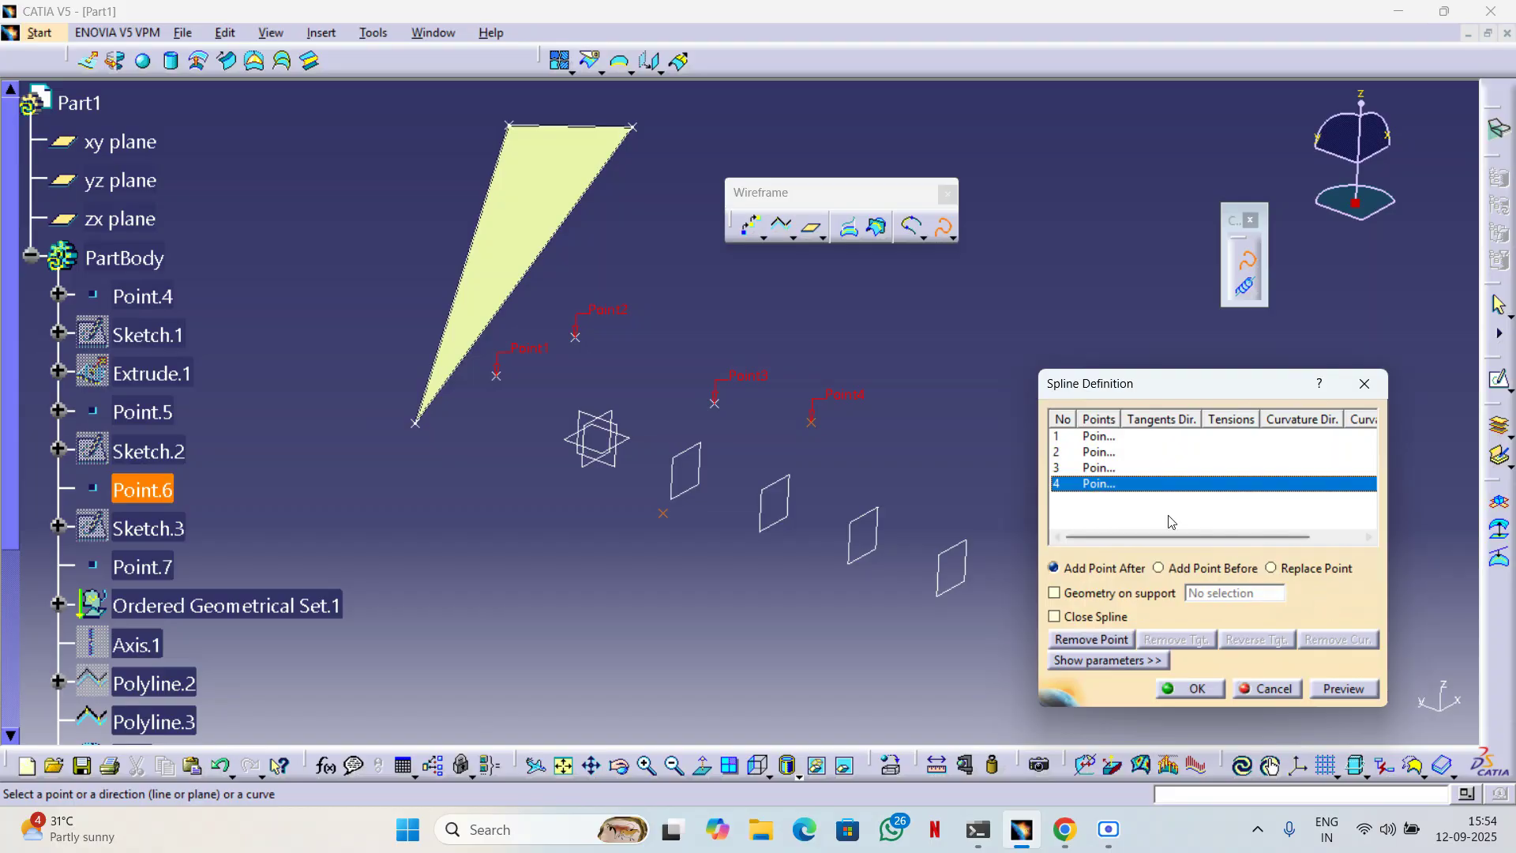
Replace the spline's fourth point with the lower vertex of the yellow triangular surface and create the spline.
left_click(1101, 468)
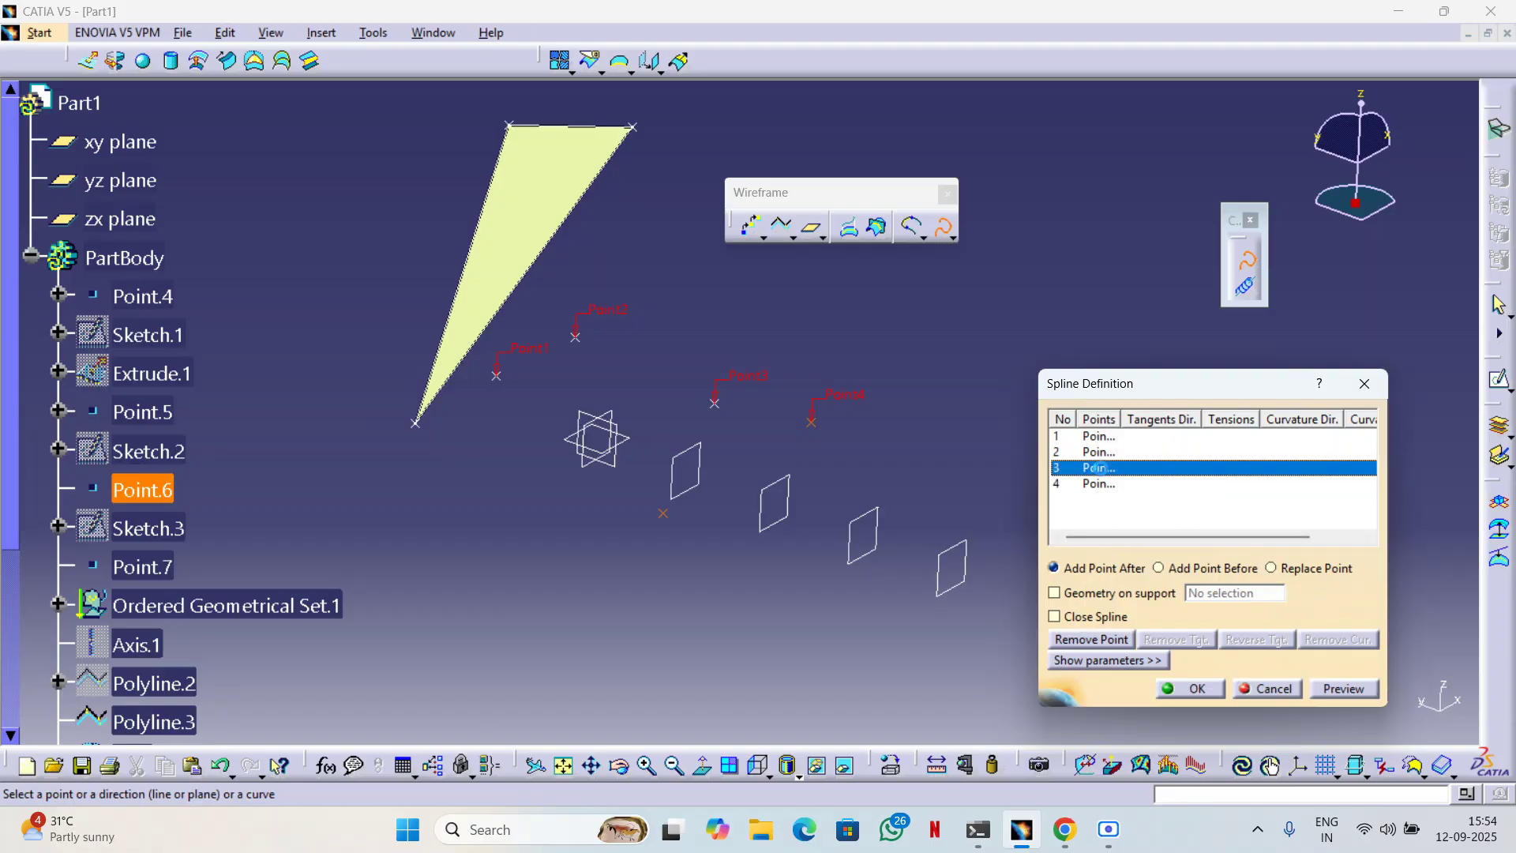
left_click(1118, 485)
left_click(1121, 639)
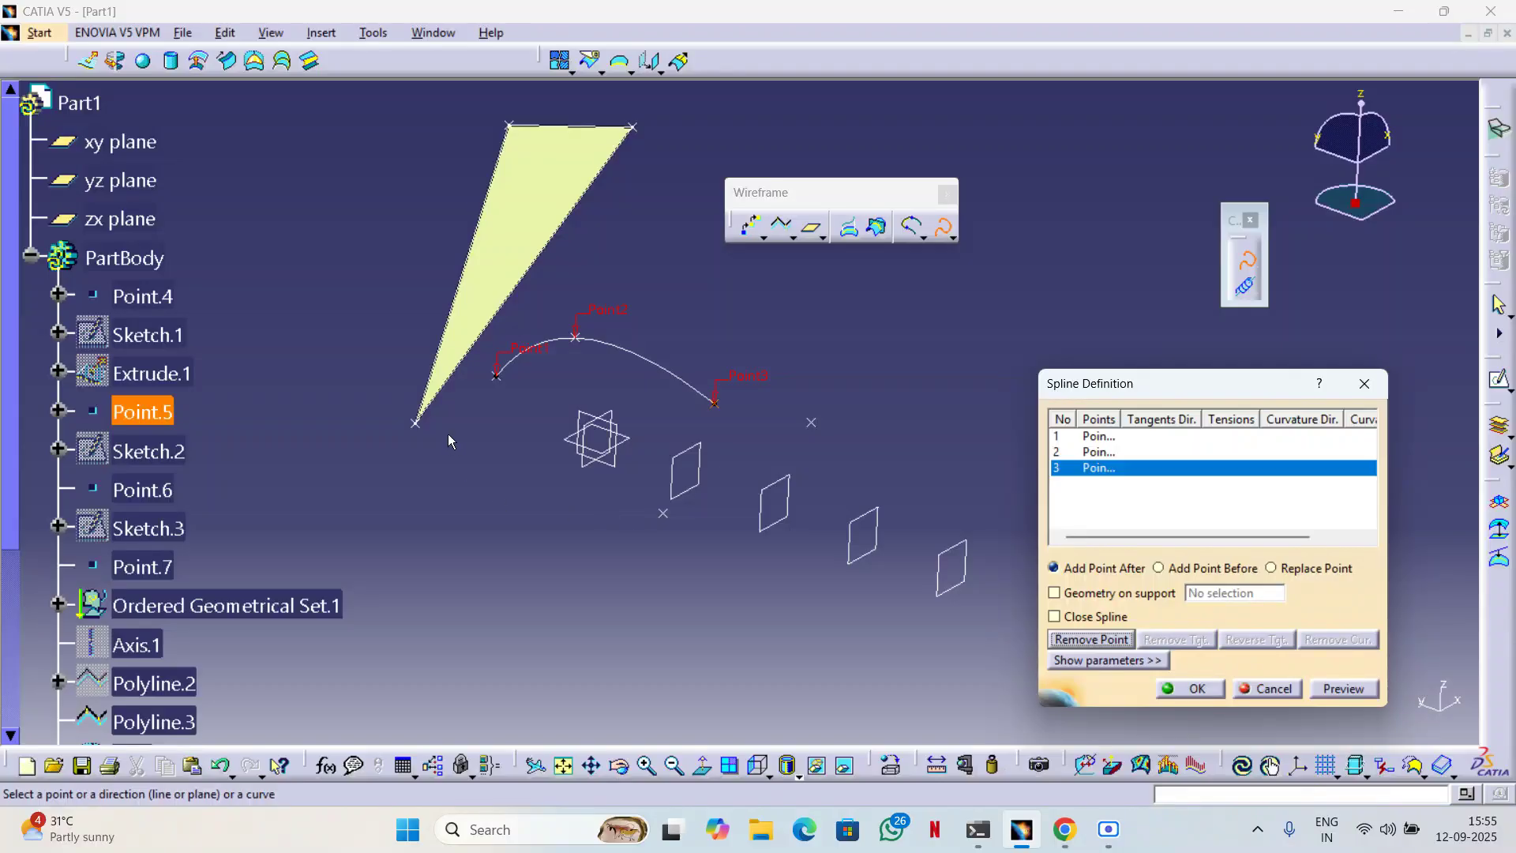
left_click(417, 426)
middle_click_drag(506, 387, 695, 442)
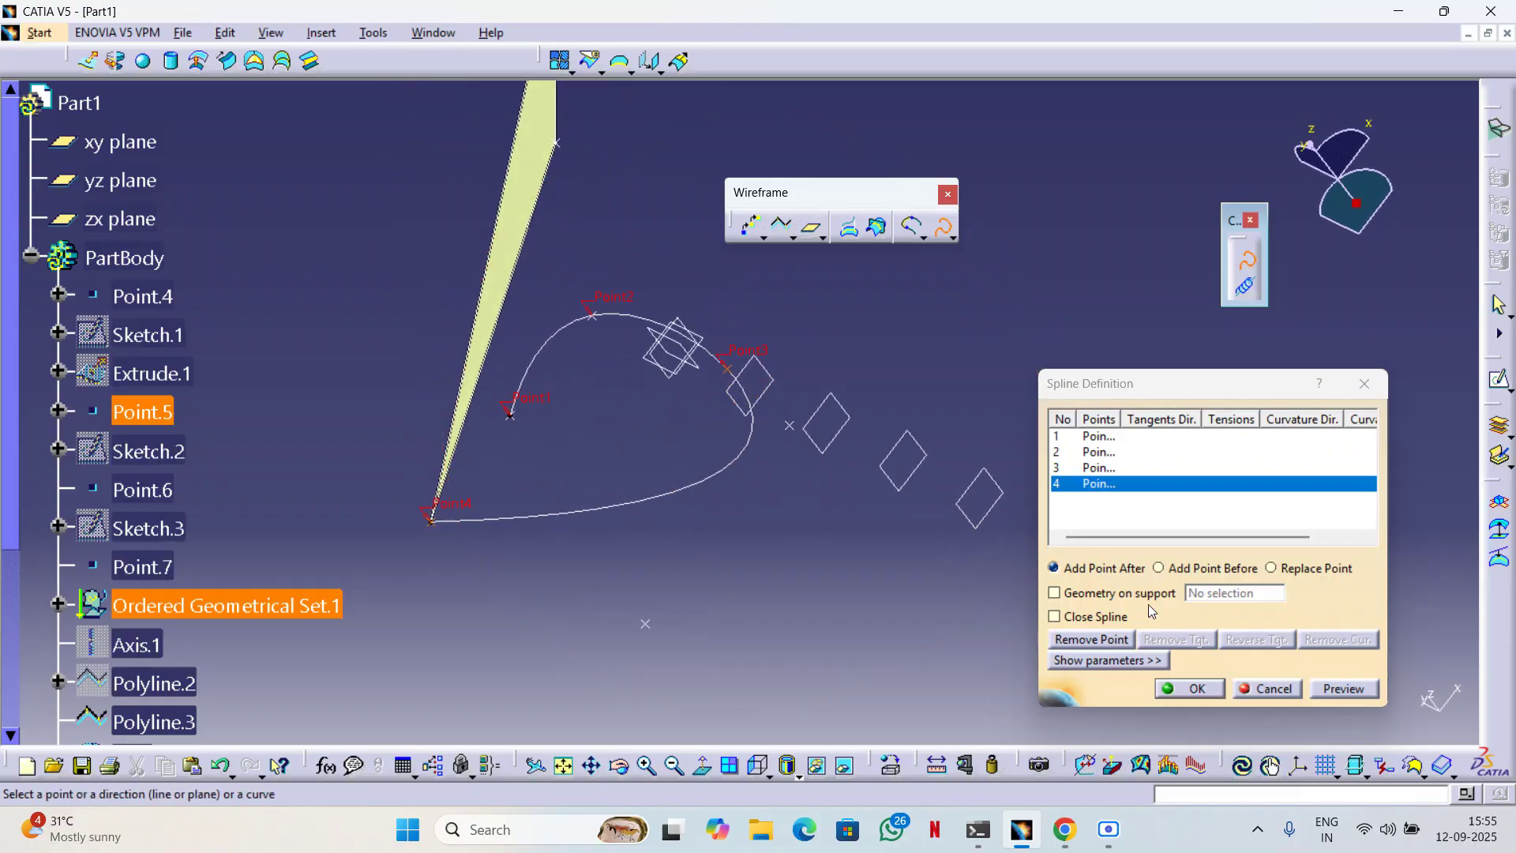
left_click(1187, 688)
Hide the second and third points that the finished spline passes through.
middle_click_drag(776, 408, 582, 335)
right_click(573, 324)
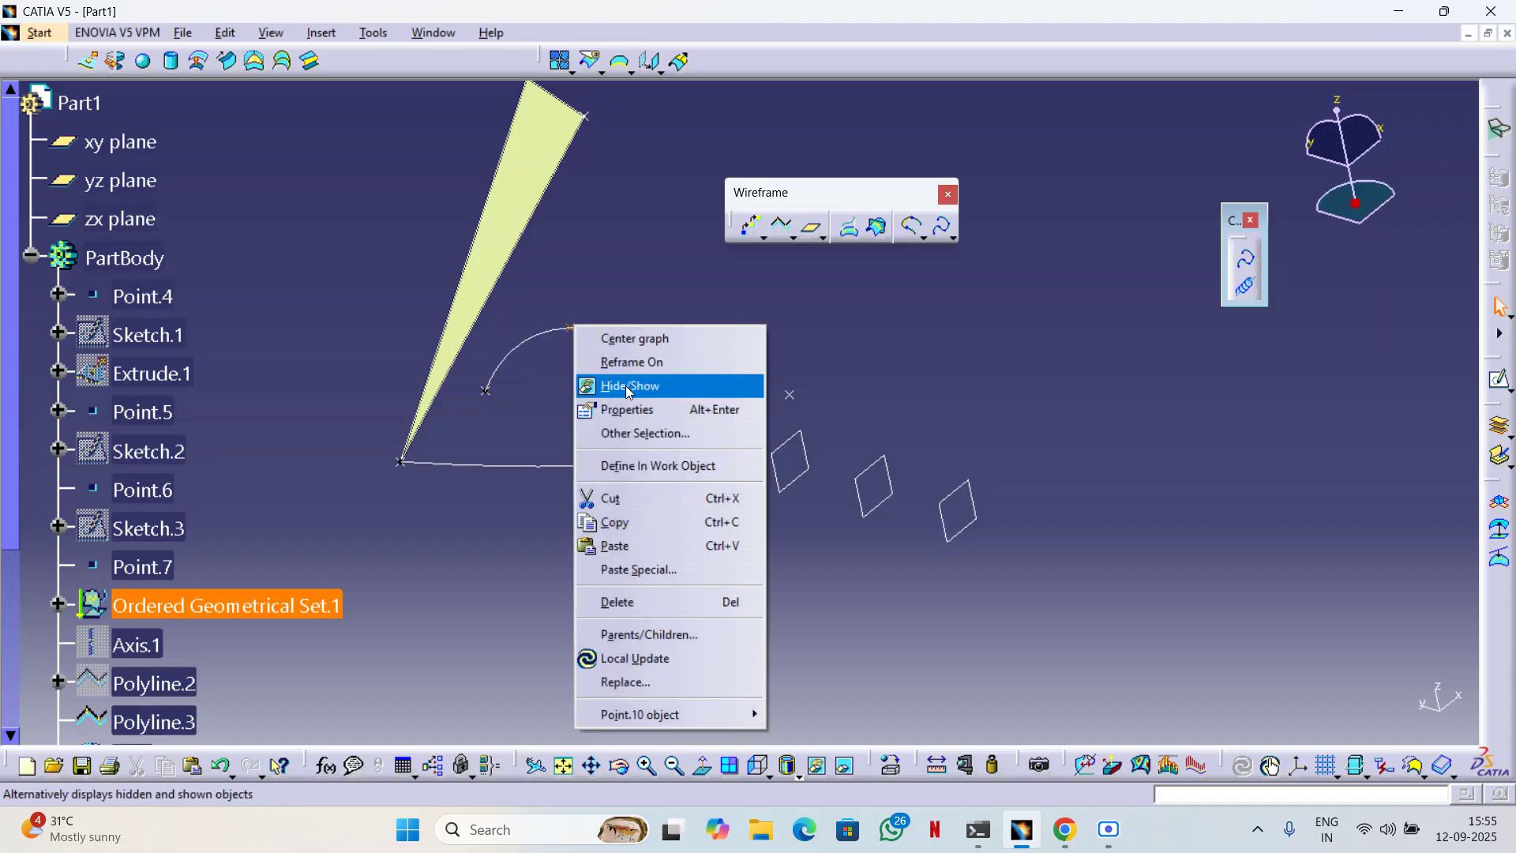
left_click(627, 386)
middle_click_drag(787, 425, 752, 387)
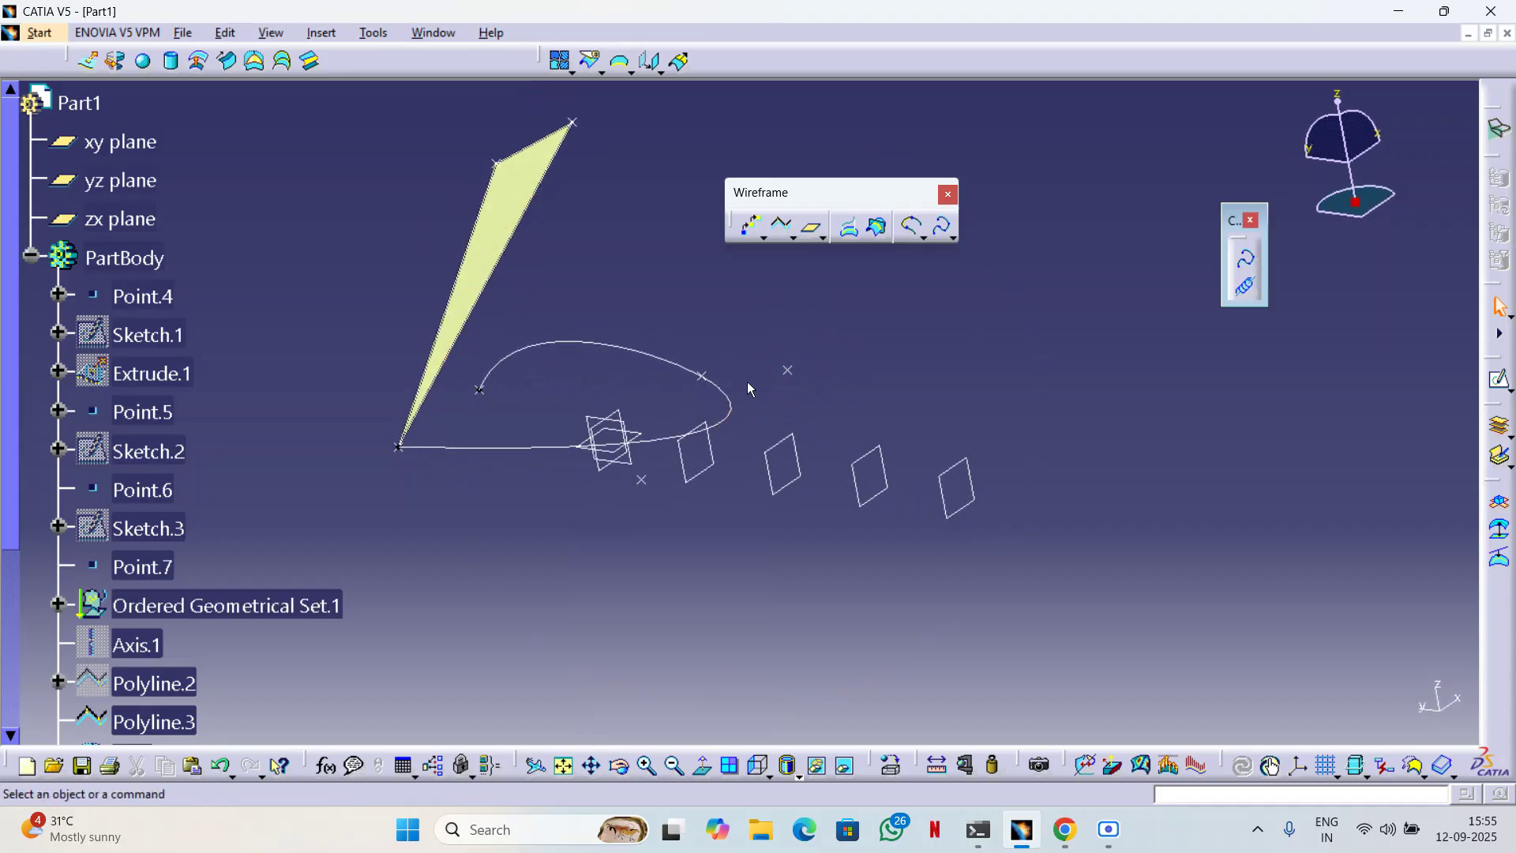
right_click(705, 378)
left_click(734, 434)
middle_click_drag(860, 409, 873, 410)
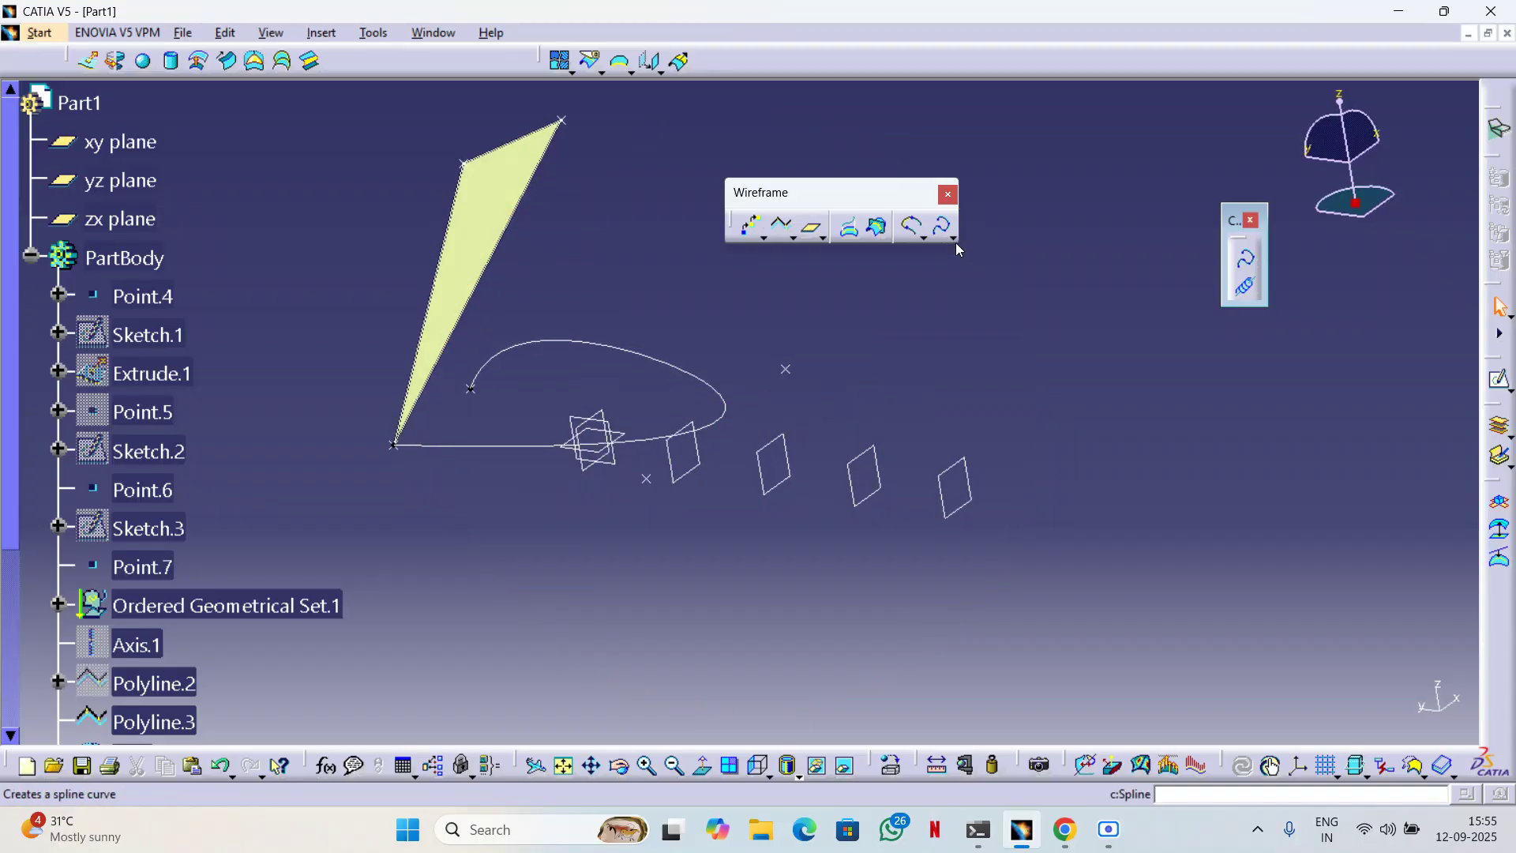
Create a new part in the Wireframe and Surface Design workbench.
left_click(953, 236)
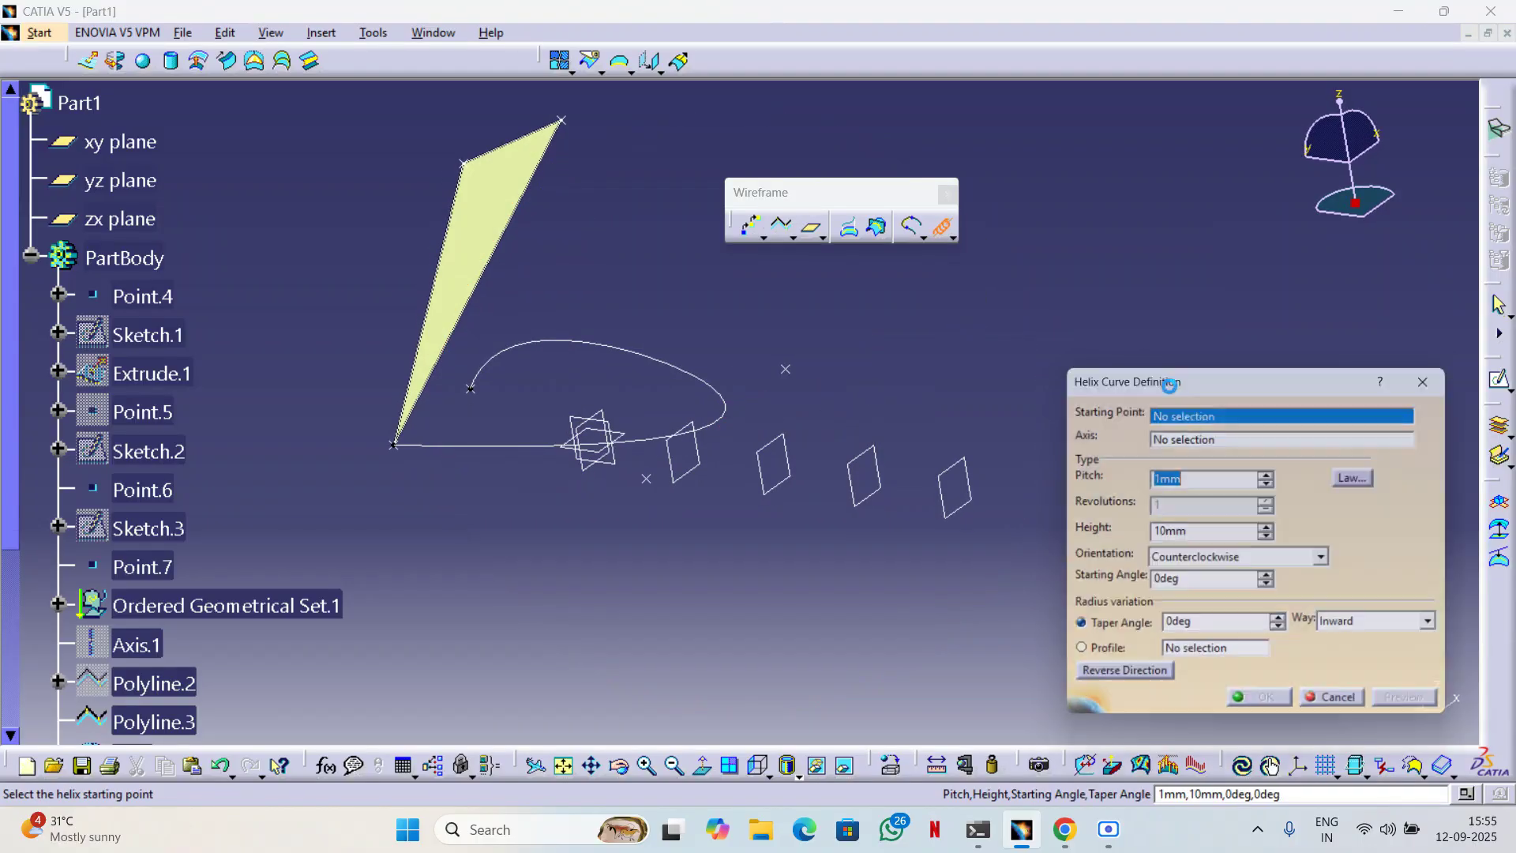
left_click(1340, 711)
left_click(33, 34)
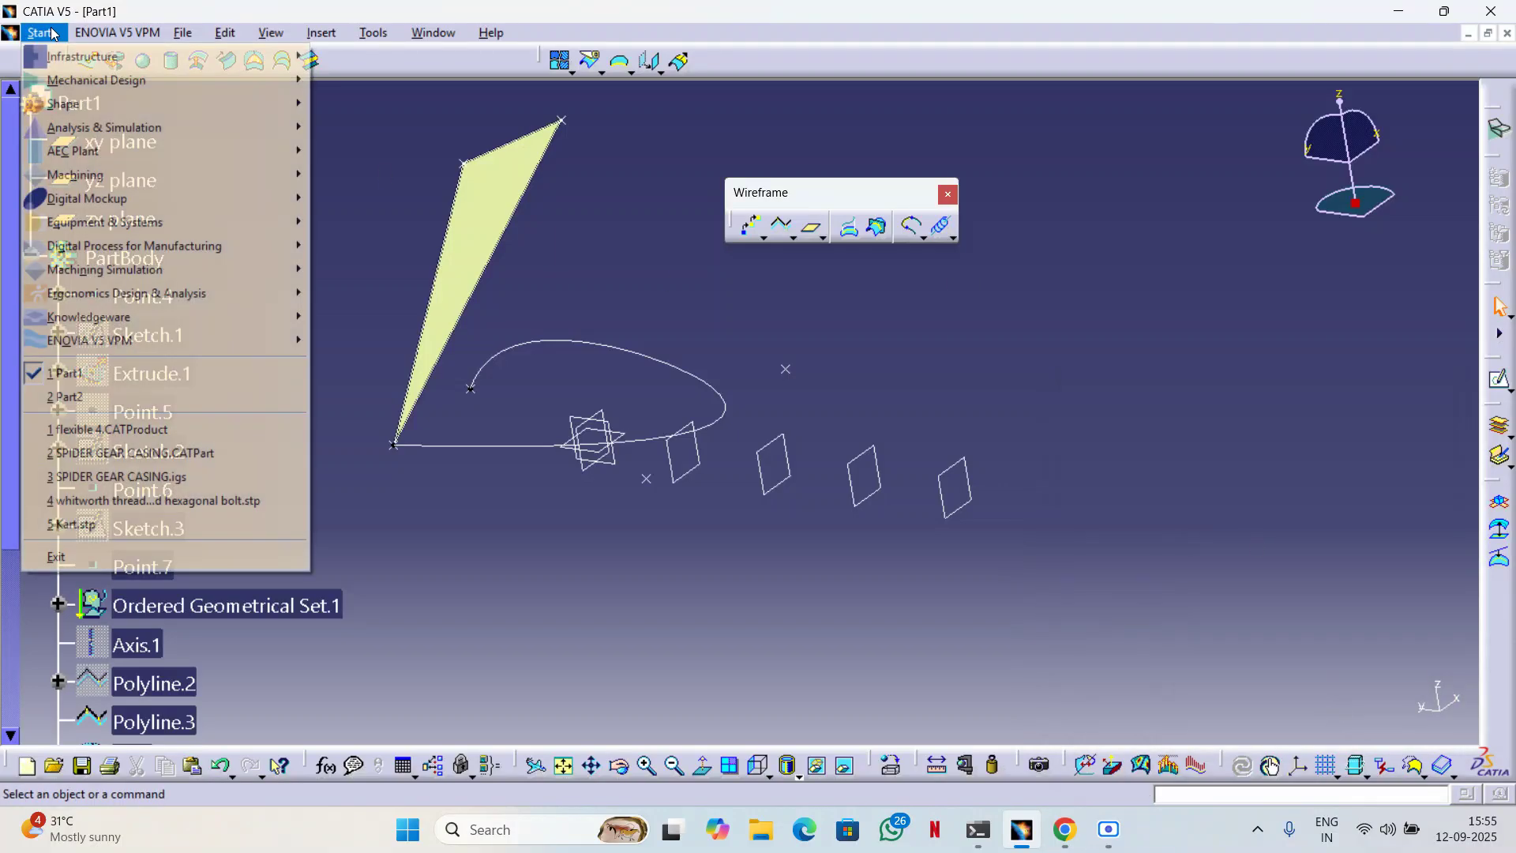
mouse_move(122, 82)
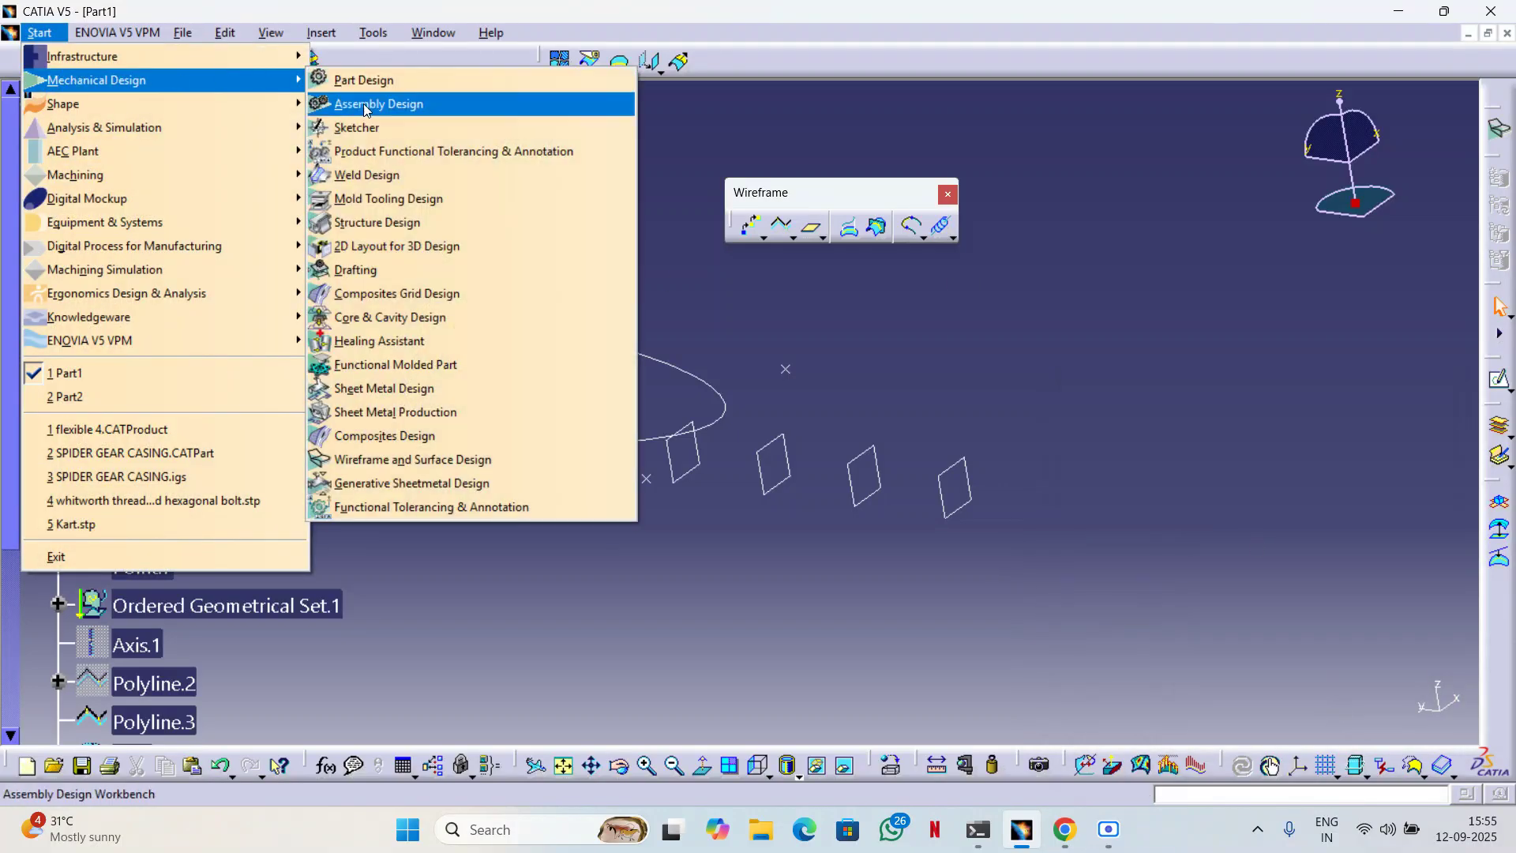
left_click(403, 460)
left_click(1351, 715)
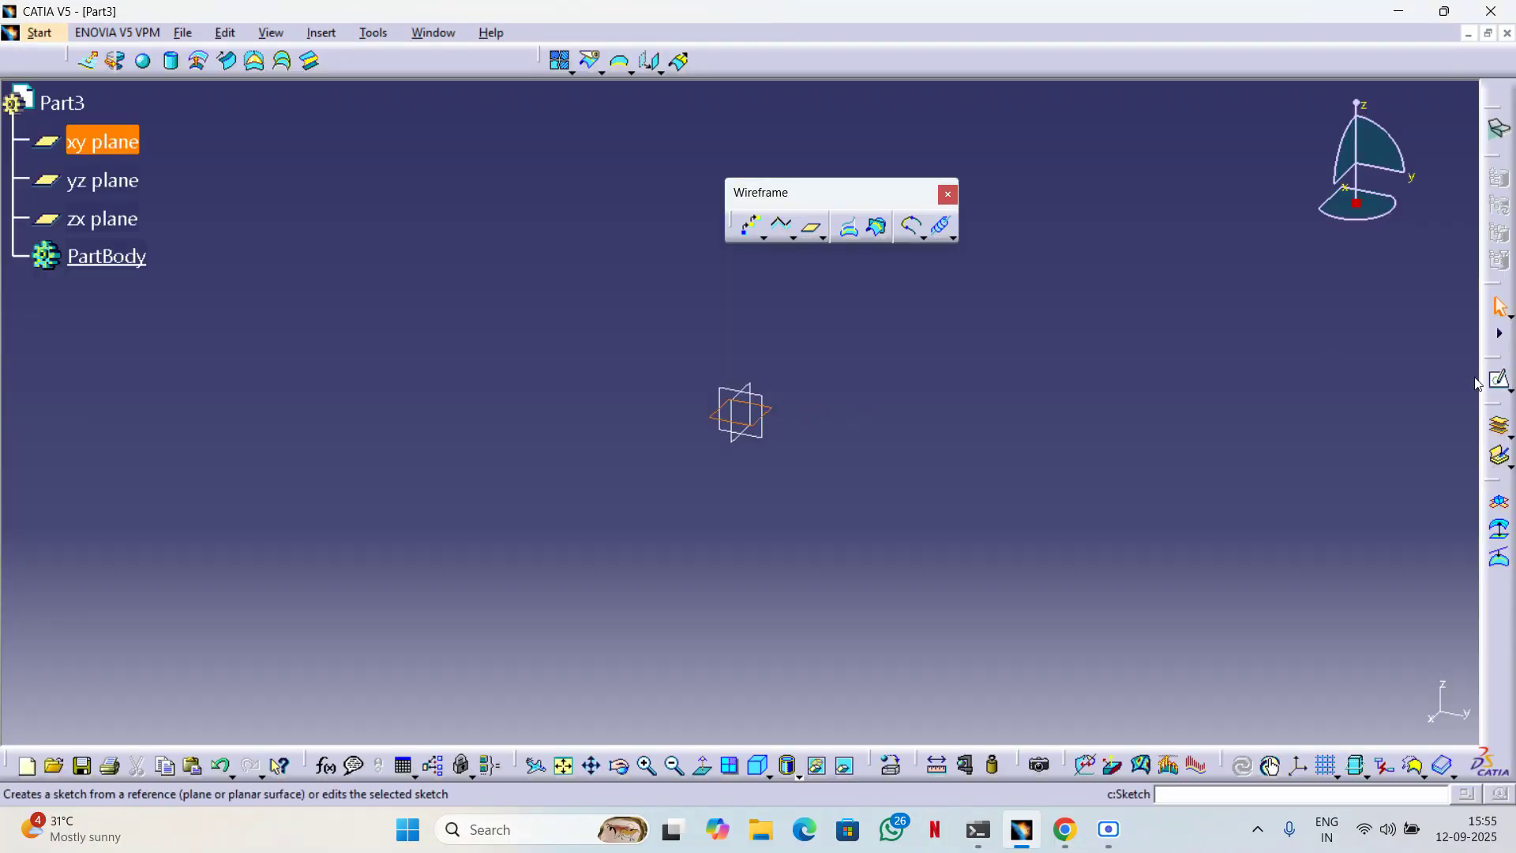
Place a point on the xy plane at about H -13.7 mm and V 77.3 mm.
left_click(765, 237)
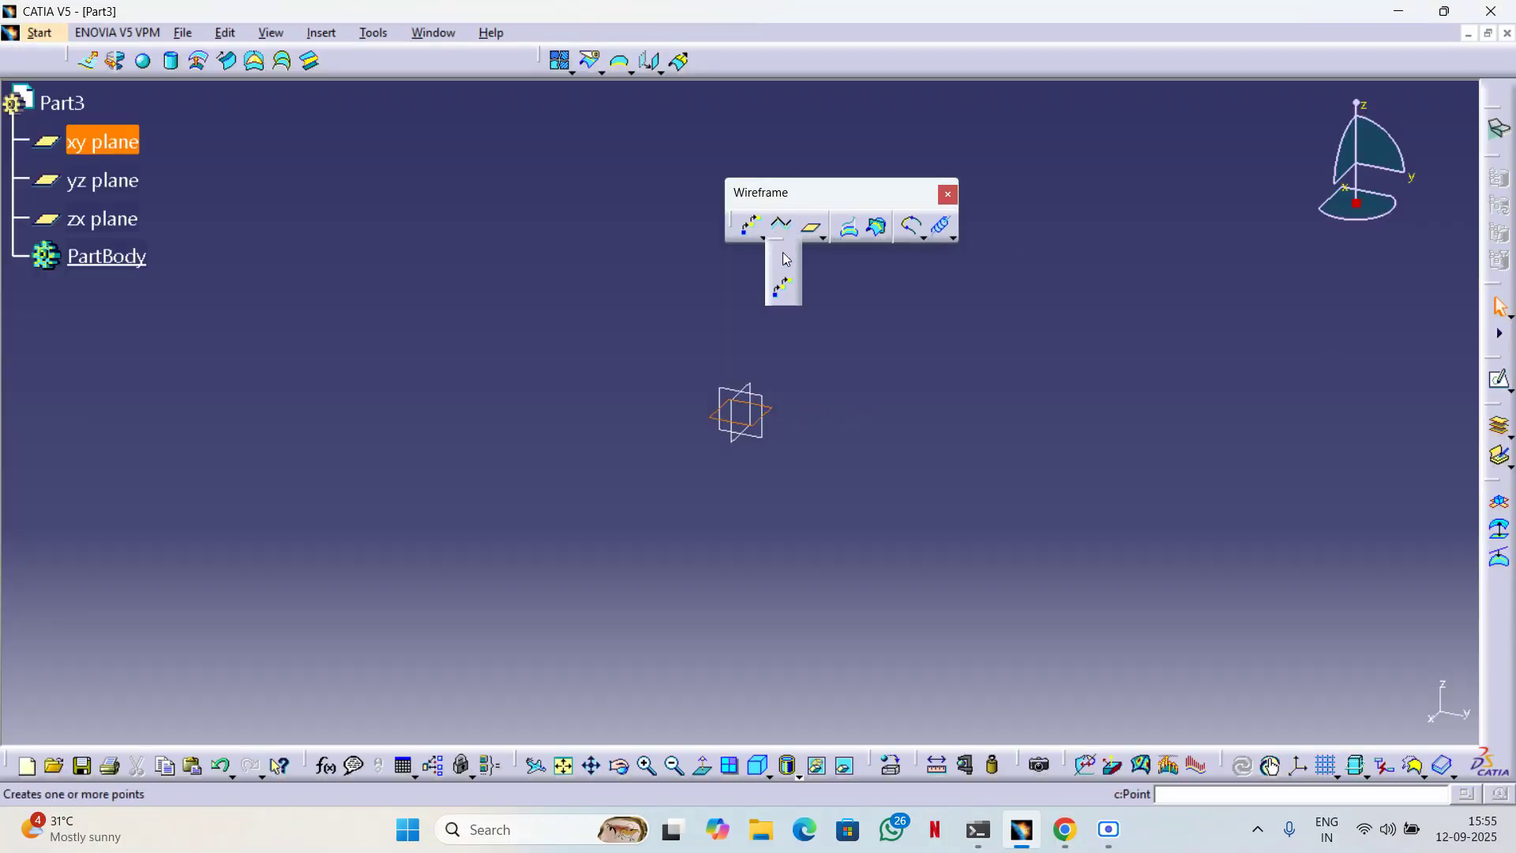
left_click(781, 288)
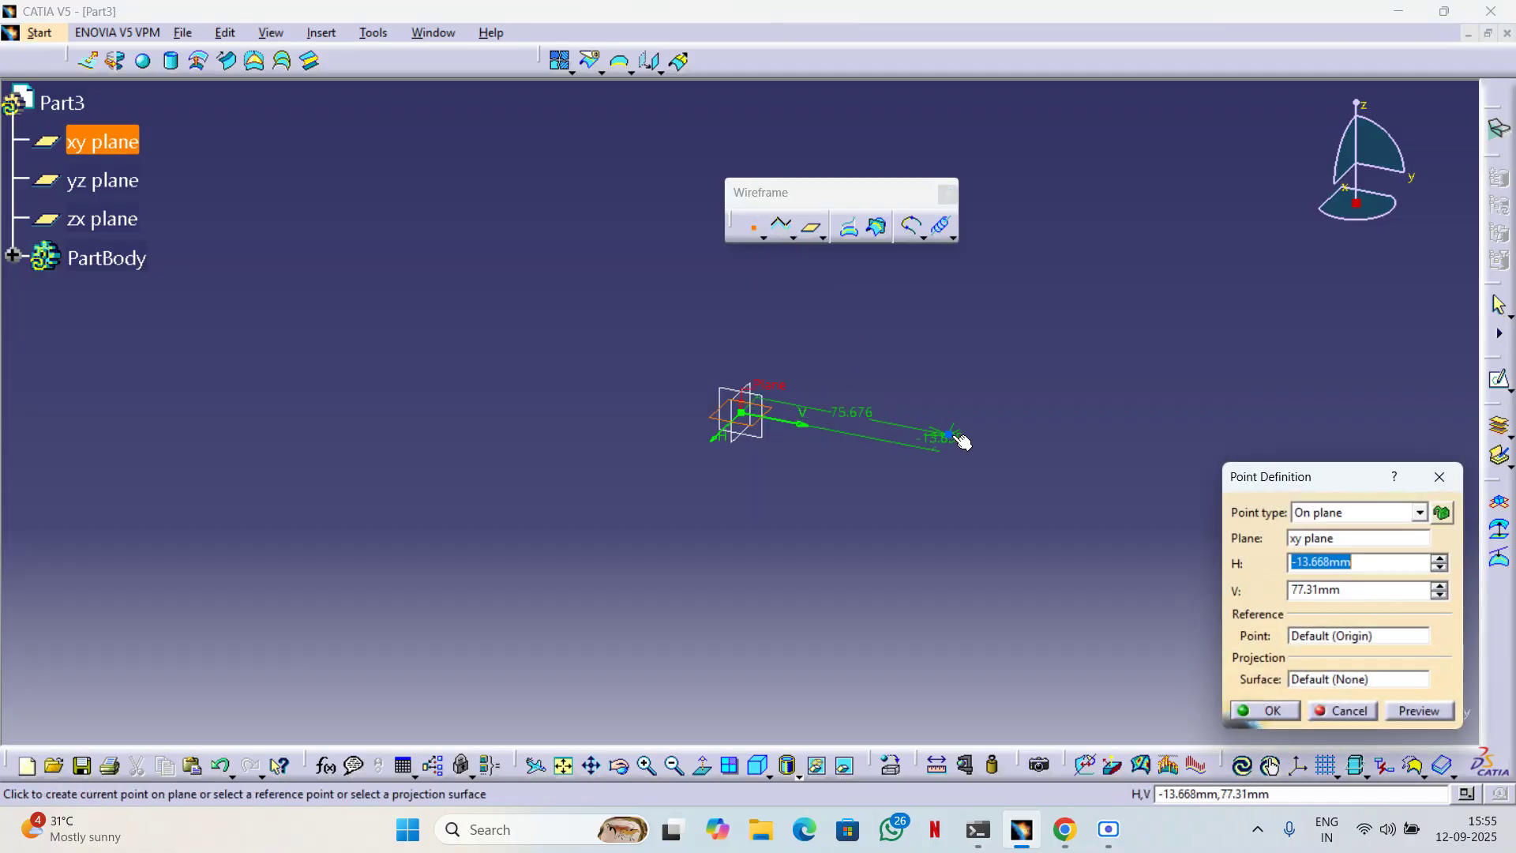
key("Return")
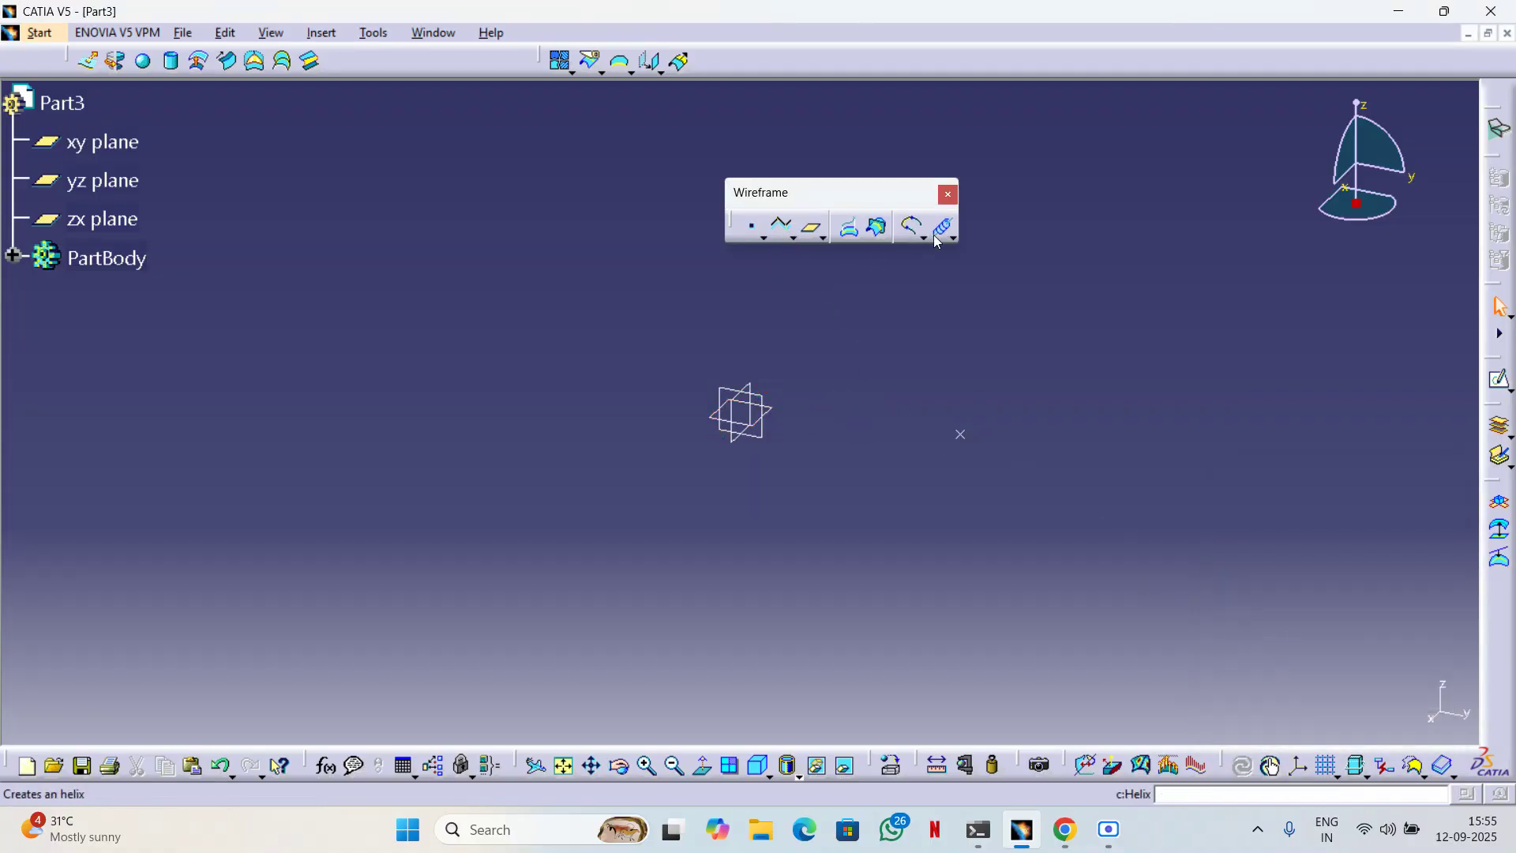
left_click(1108, 829)
left_click(1109, 829)
left_click(939, 225)
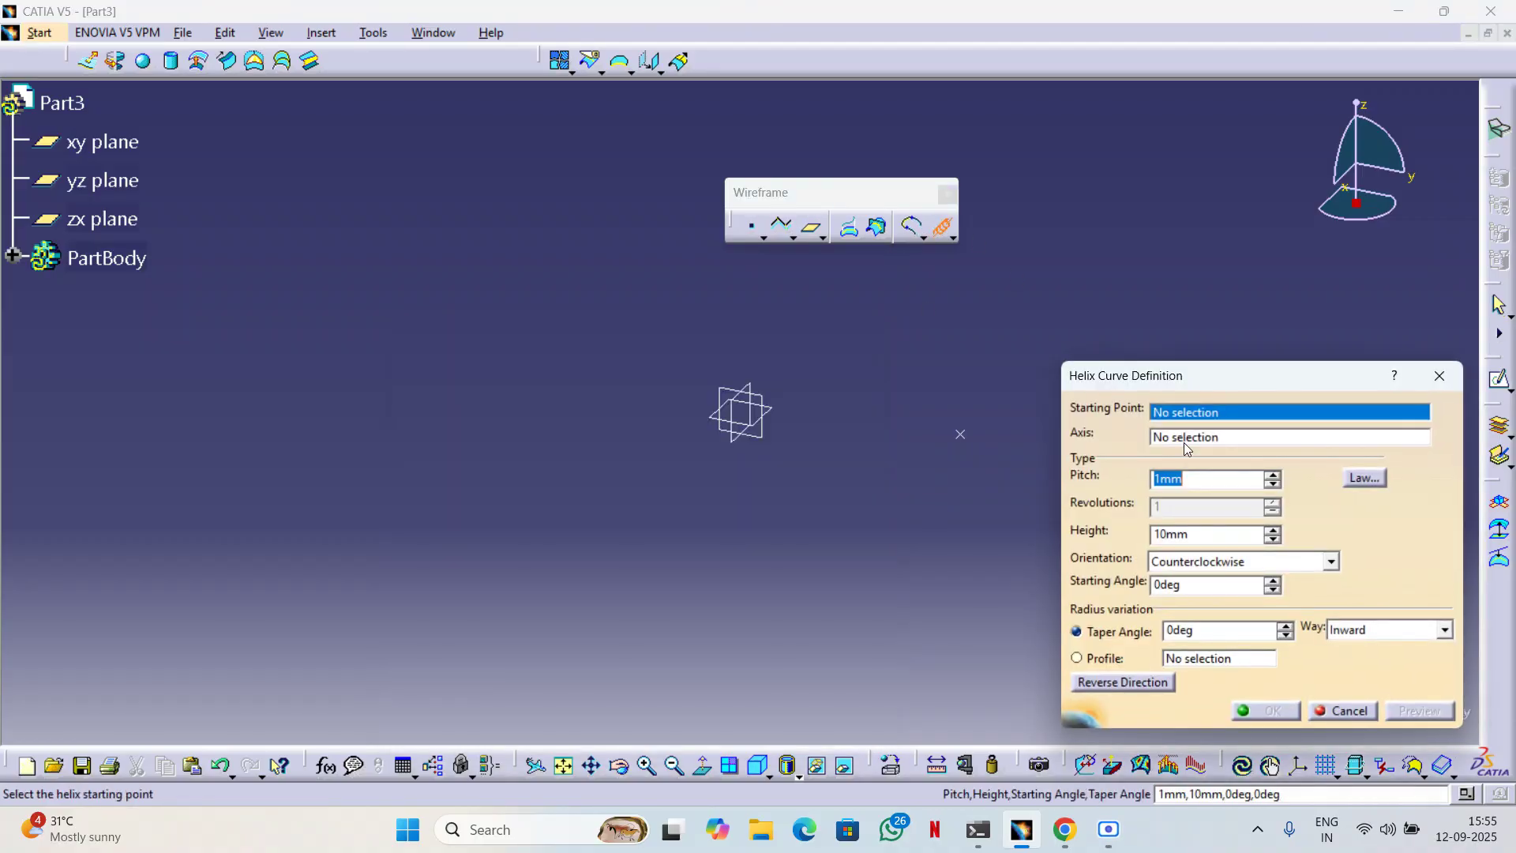
left_click(960, 435)
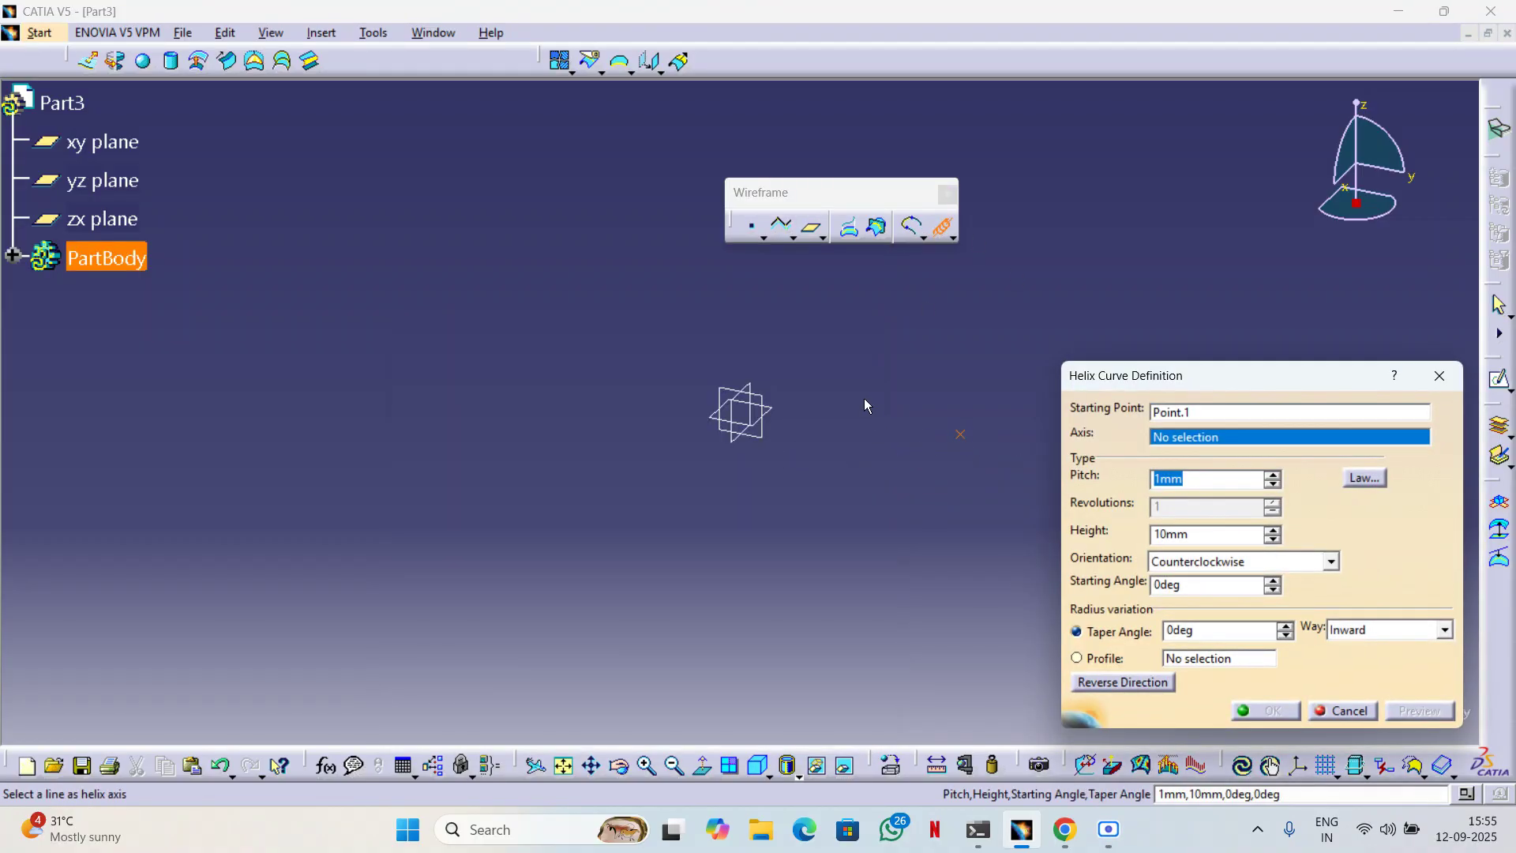
middle_click_drag(867, 407, 691, 435)
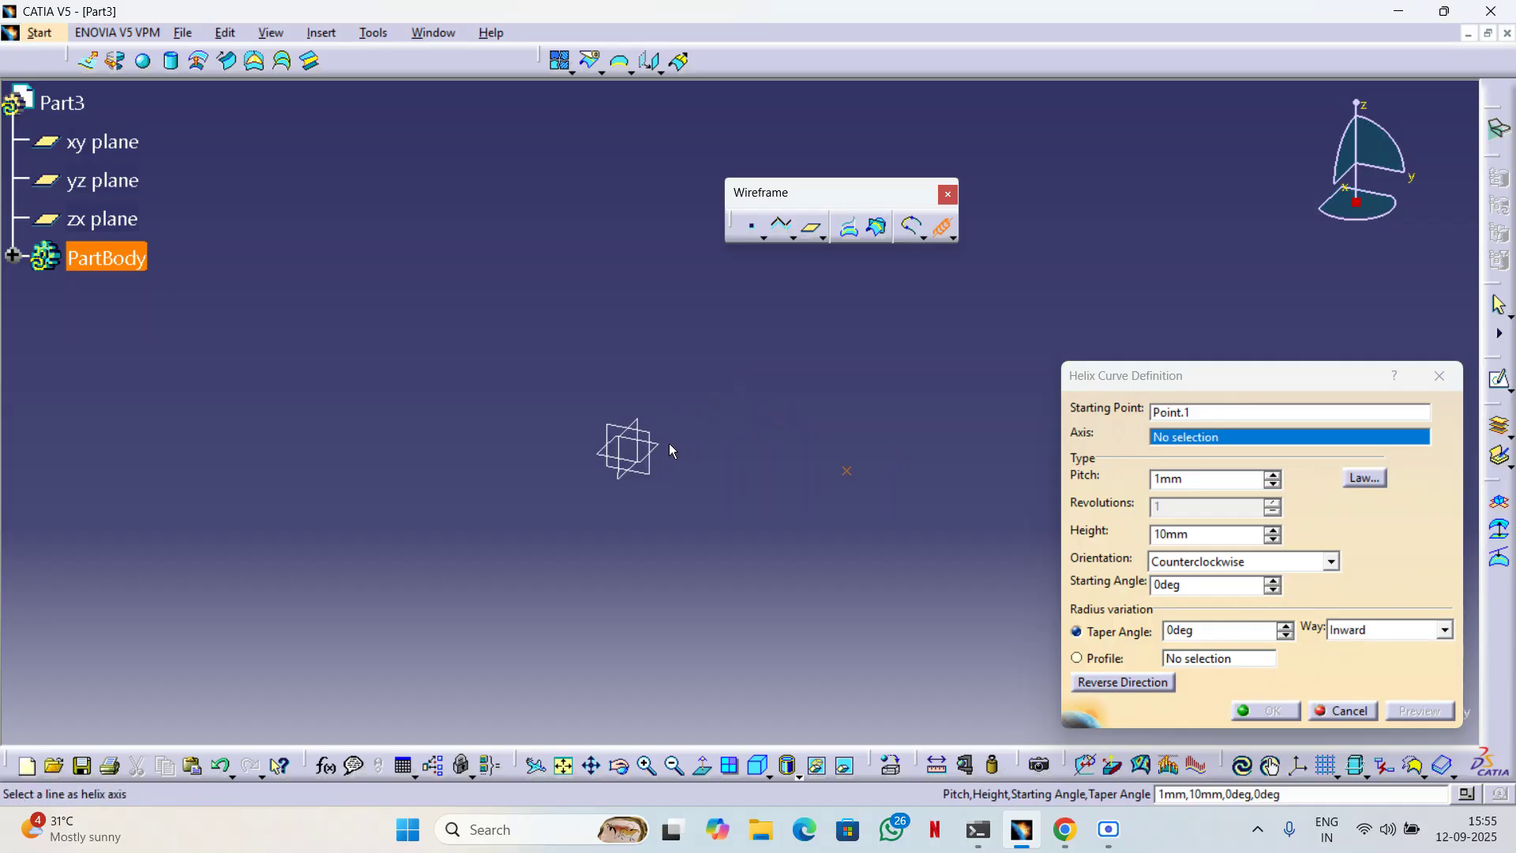
key("Escape")
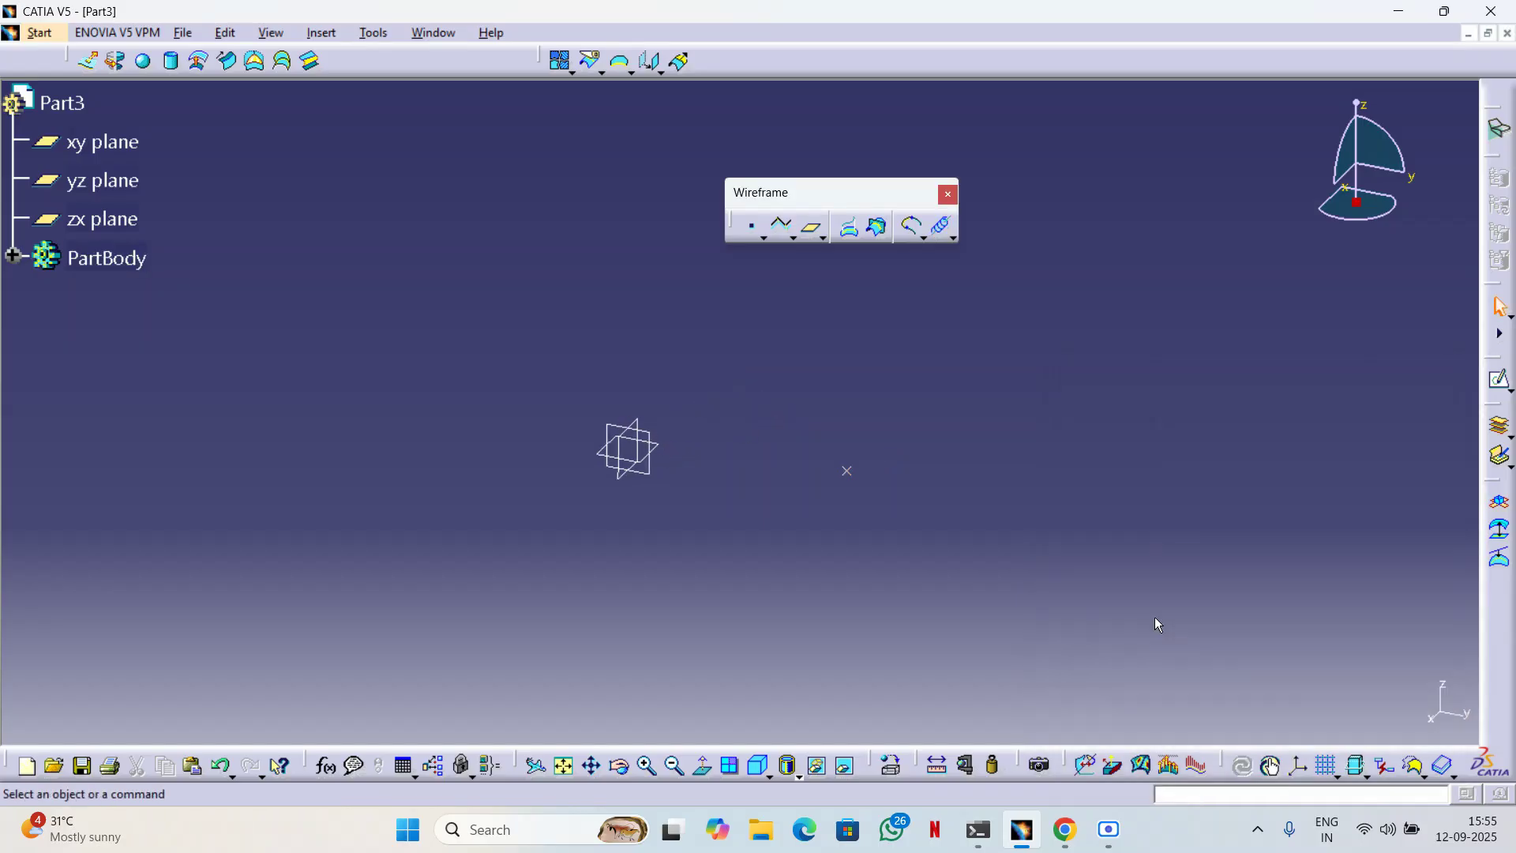
Sketch a vertical line upward from the origin on the yz plane and exit the sketch.
left_click(657, 473)
left_click(1500, 379)
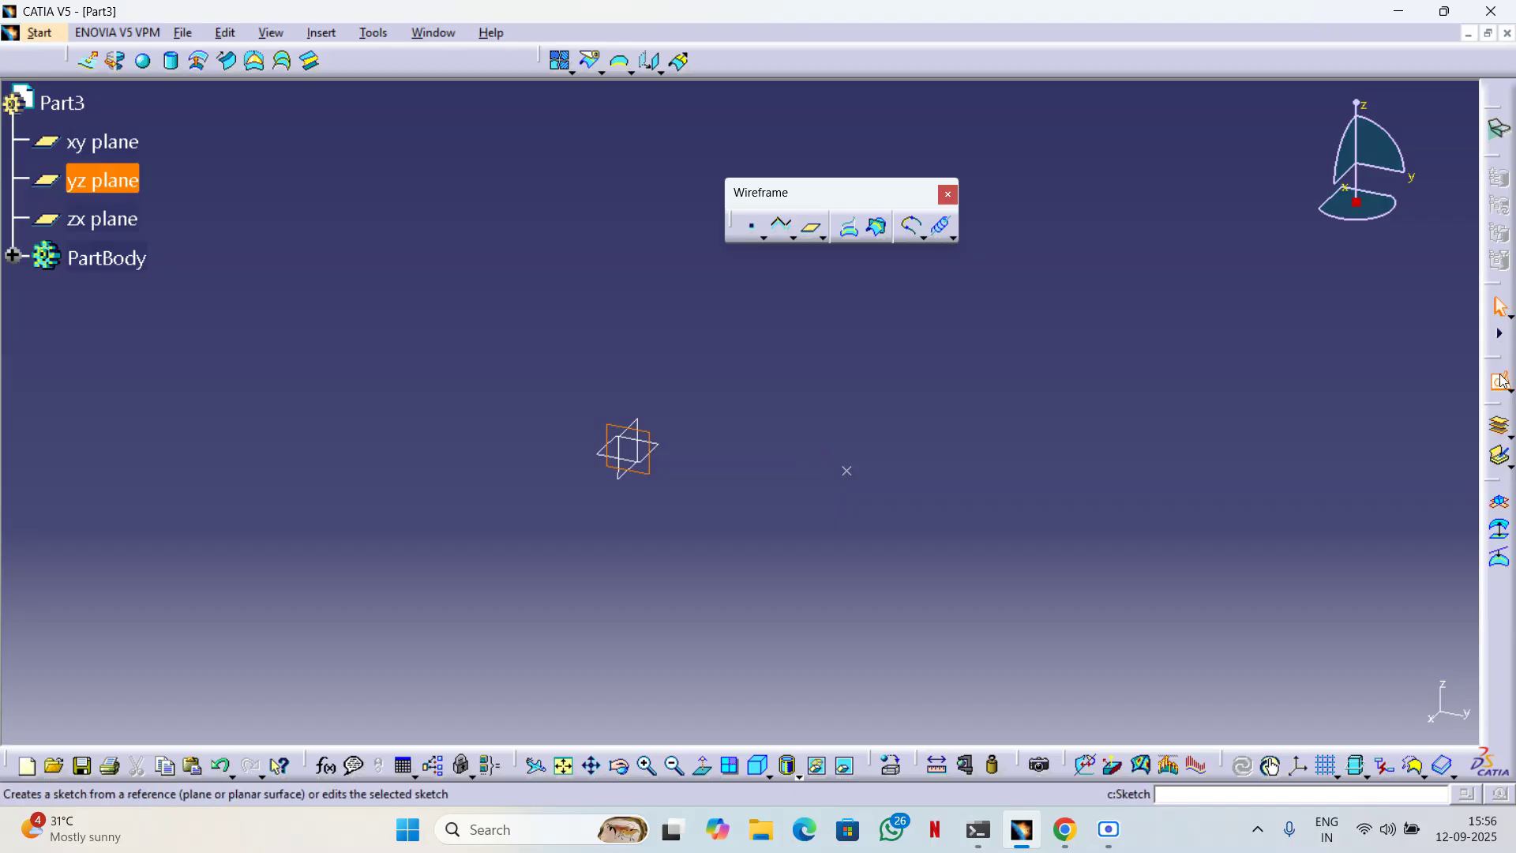
middle_click_drag(913, 369, 1092, 338)
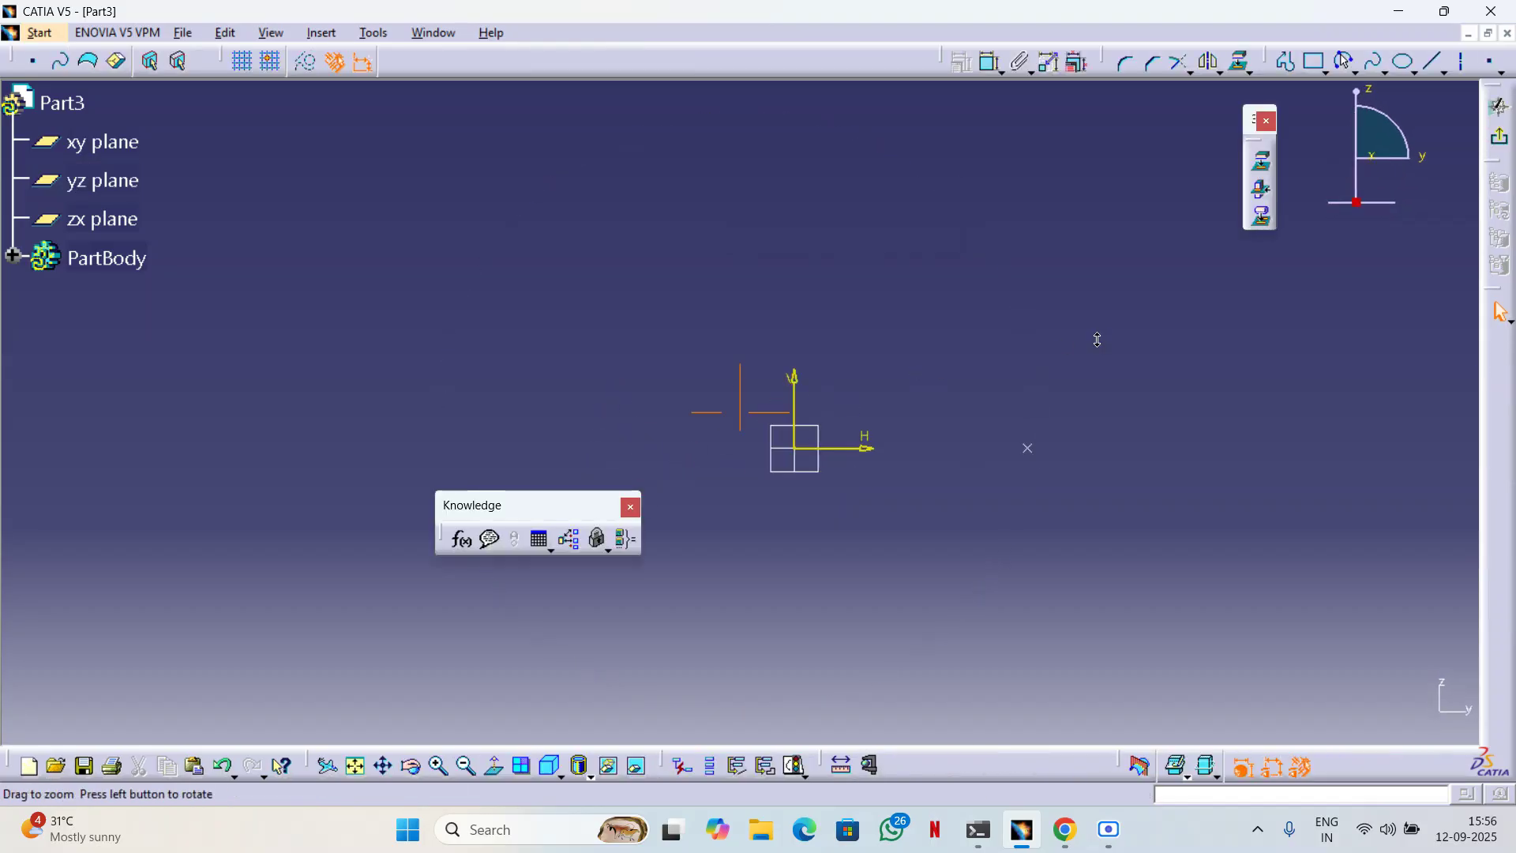
left_click(1433, 62)
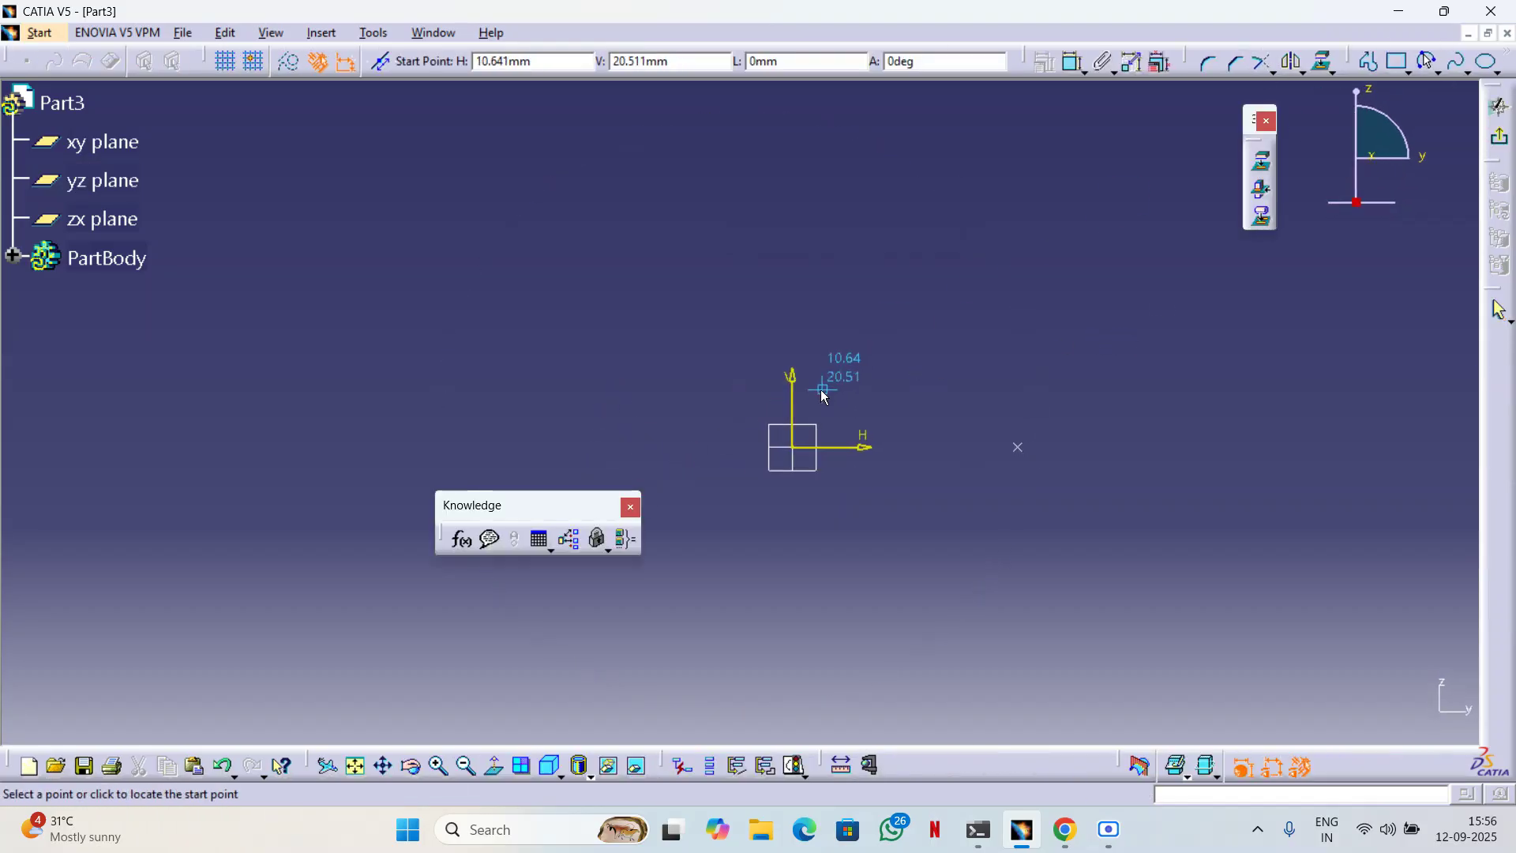
left_click(793, 448)
left_click(793, 215)
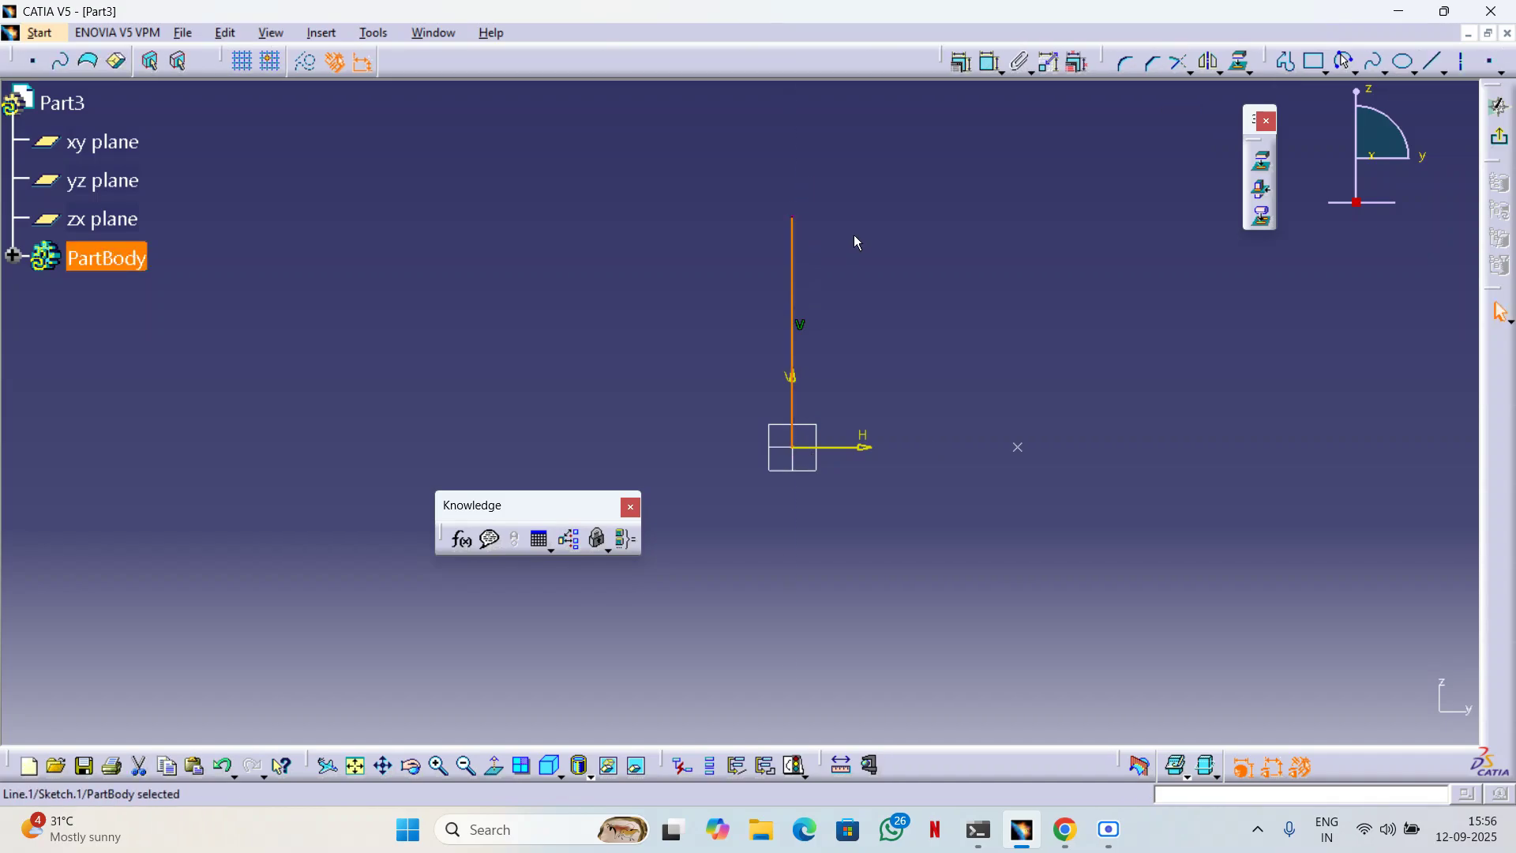
left_click(1499, 128)
Start a helix from the point on the xy plane, using the sketched vertical line as its axis.
mouse_move(974, 372)
middle_mouse_down()
mouse_move(657, 450)
mouse_move(671, 443)
middle_mouse_up()
left_click(945, 228)
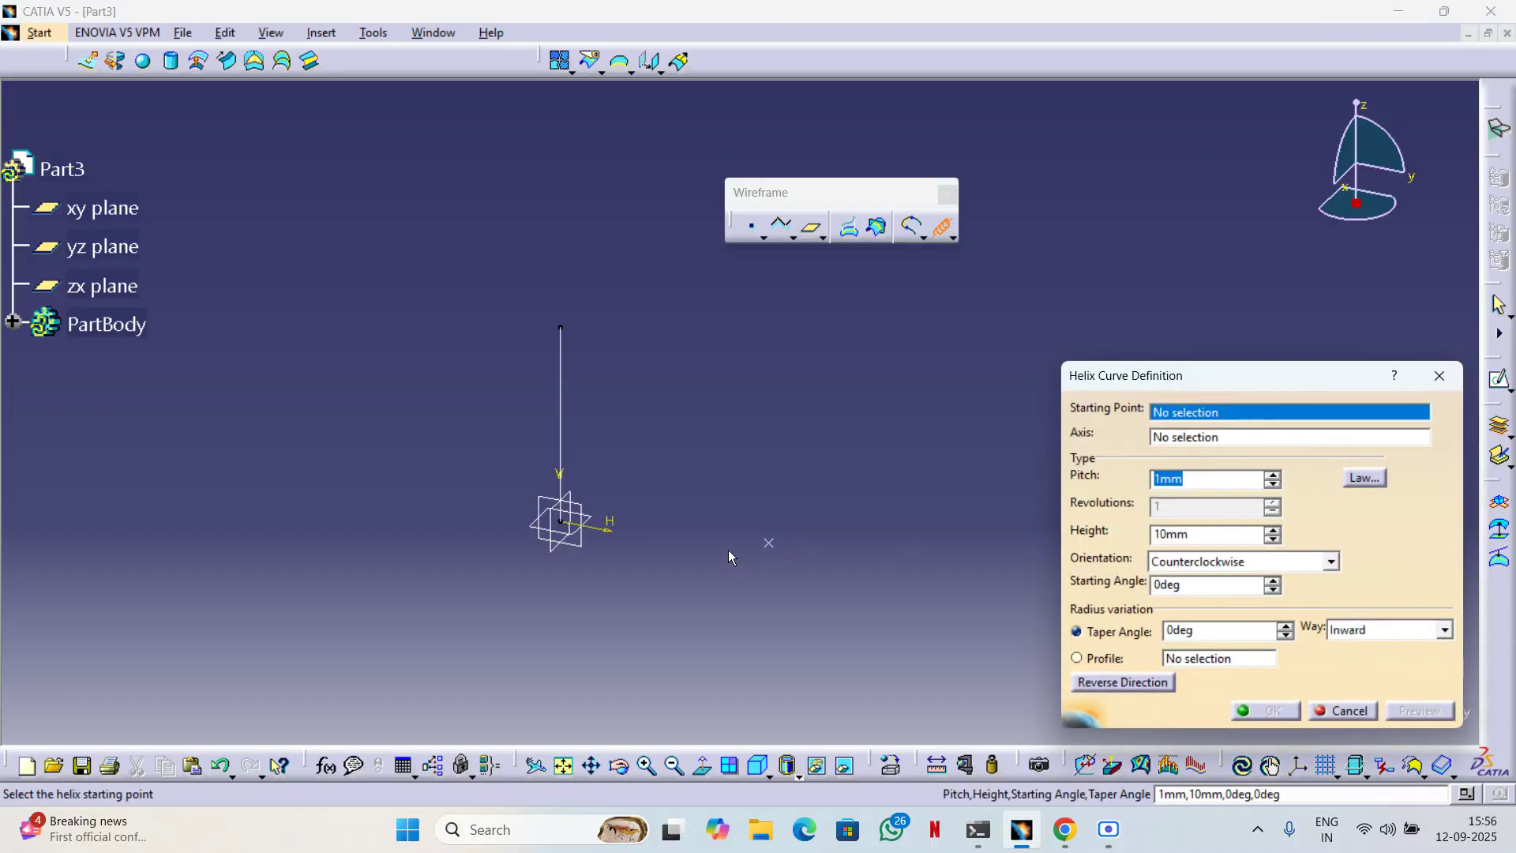
left_click(769, 543)
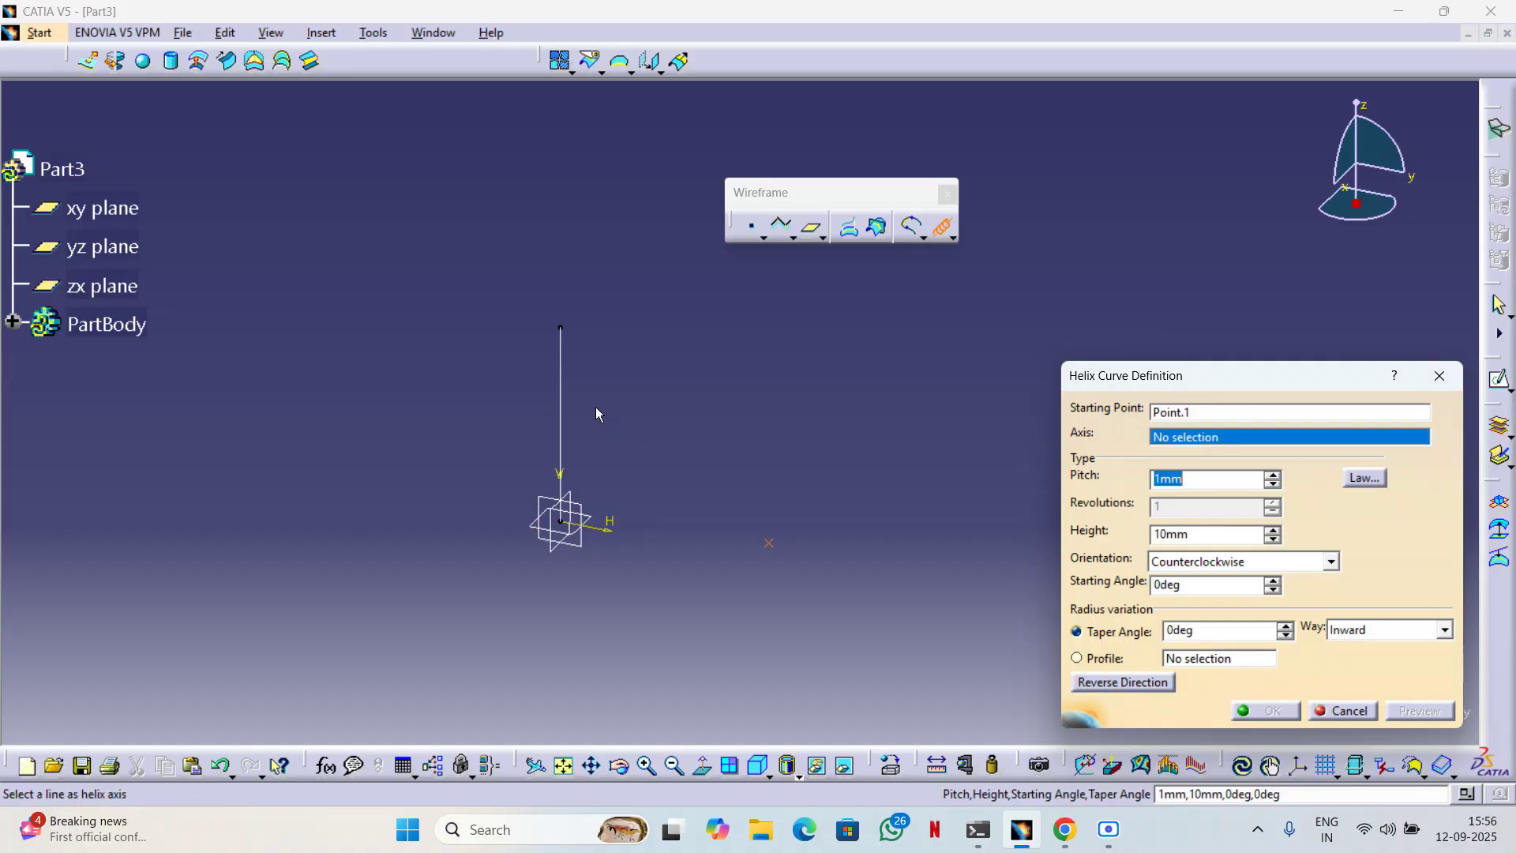
left_click(562, 398)
middle_click_drag(785, 399, 799, 457)
middle_click_drag(906, 486, 906, 440)
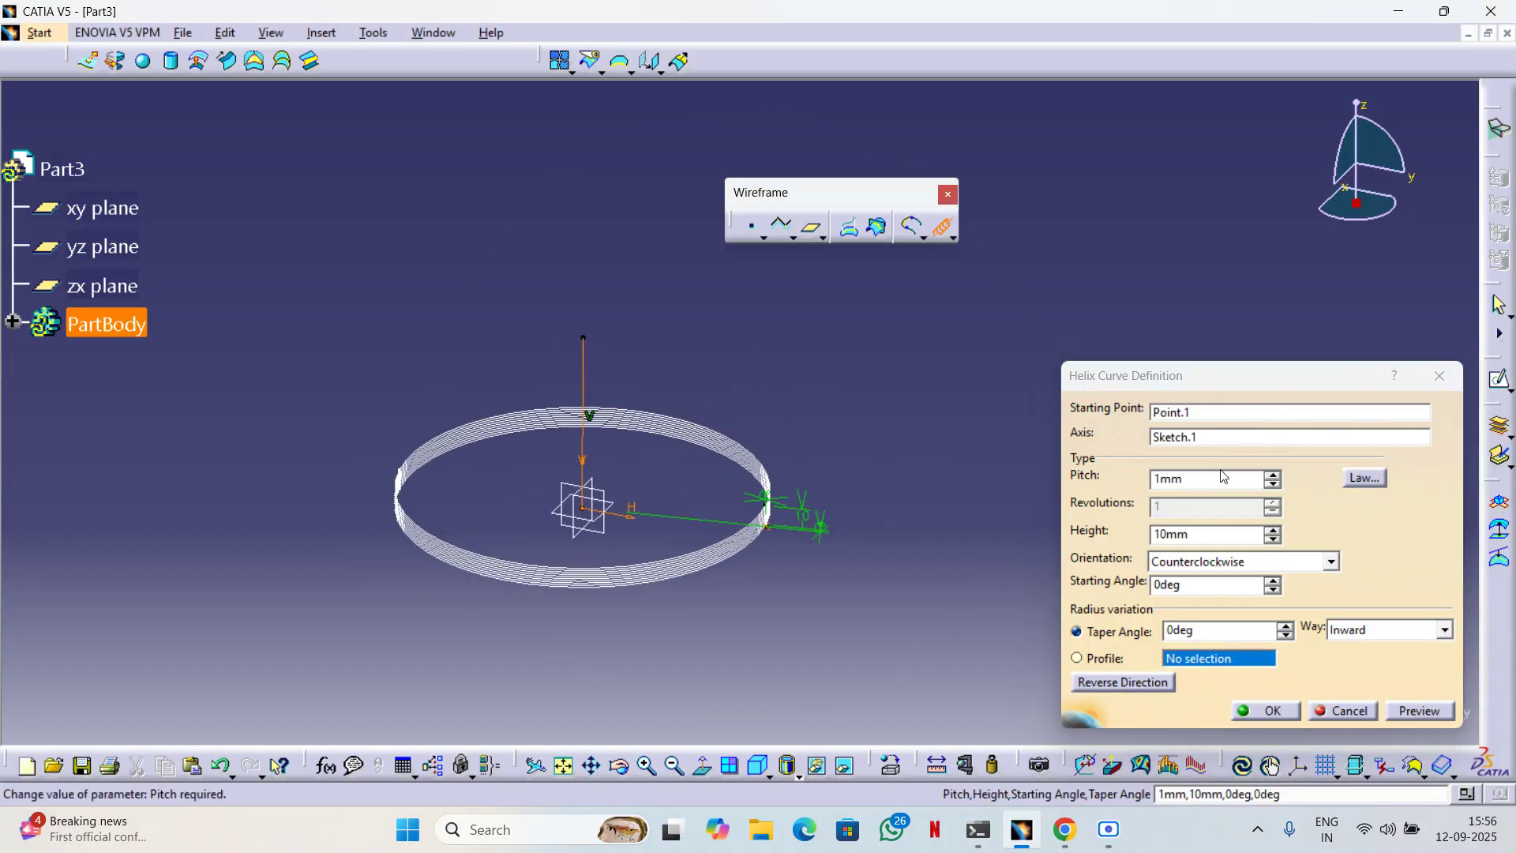
Raise the helix height to 12 mm and its pitch to 15 mm.
left_click(1272, 476)
left_click(1272, 476)
left_click(1273, 476)
left_click(1272, 476)
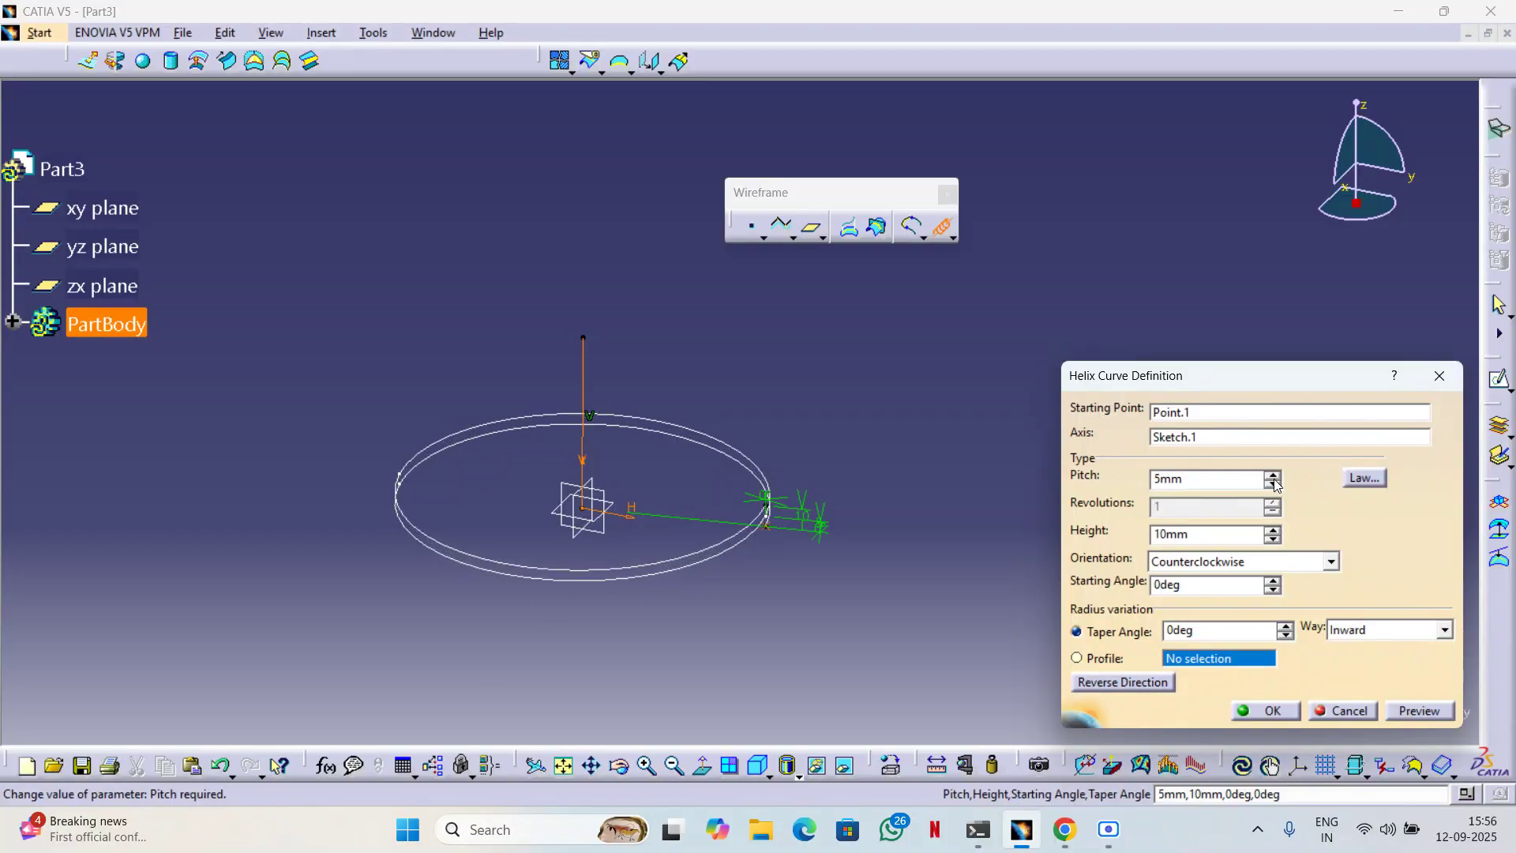
left_click(1279, 533)
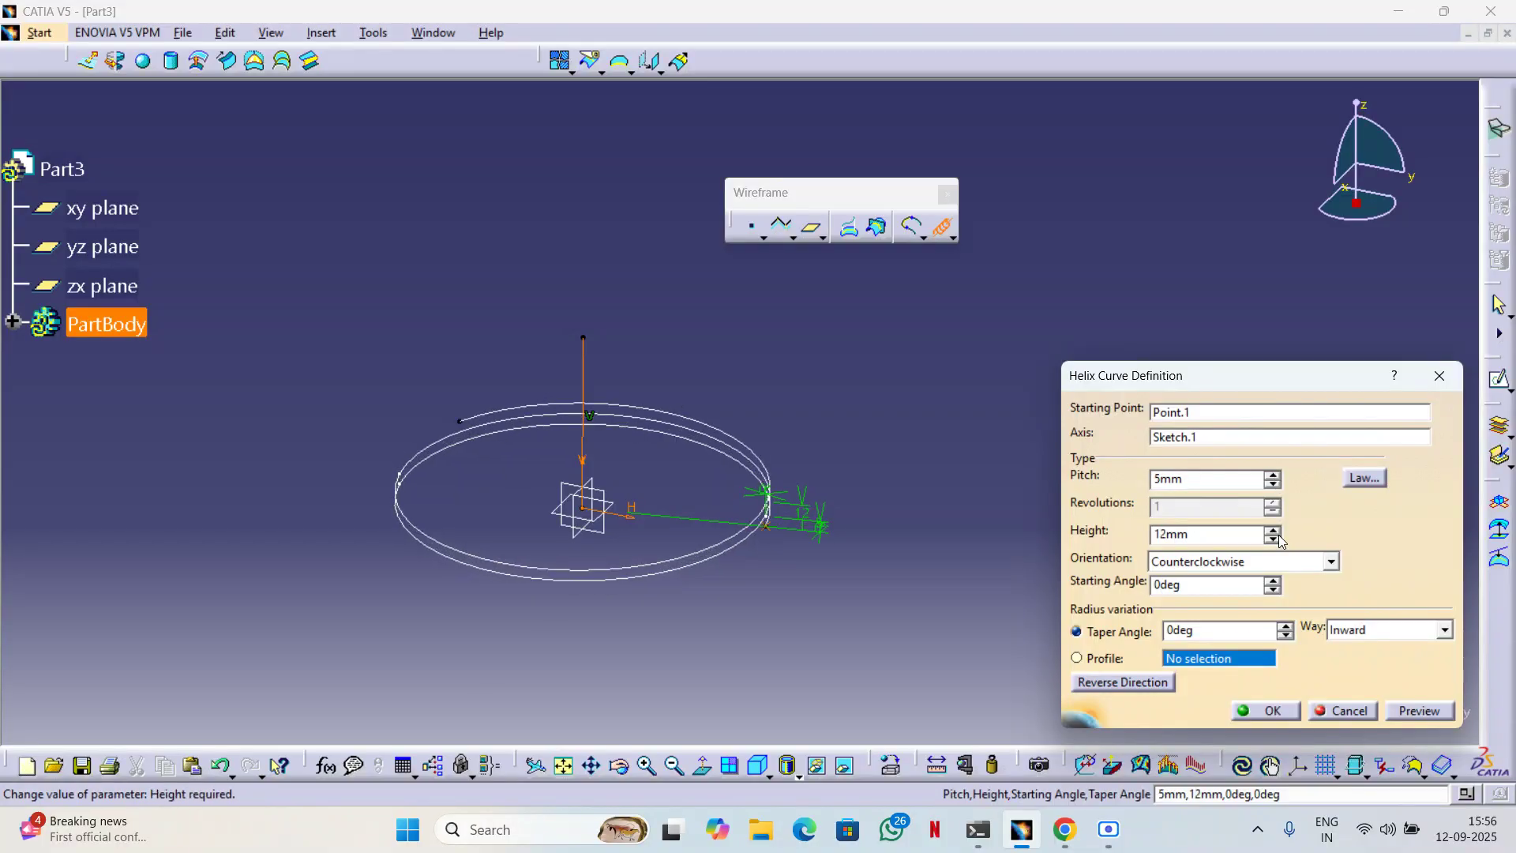
left_click(1272, 475)
left_click(1272, 476)
left_click(1273, 475)
left_click(1272, 475)
left_click(1273, 475)
left_click(1272, 475)
left_click(1273, 475)
left_click(1273, 475)
middle_click_drag(770, 572, 679, 513)
left_click(1273, 475)
left_click(1273, 475)
Increase the helix height to 42 mm and create the helix.
left_click(1273, 529)
left_click(1273, 529)
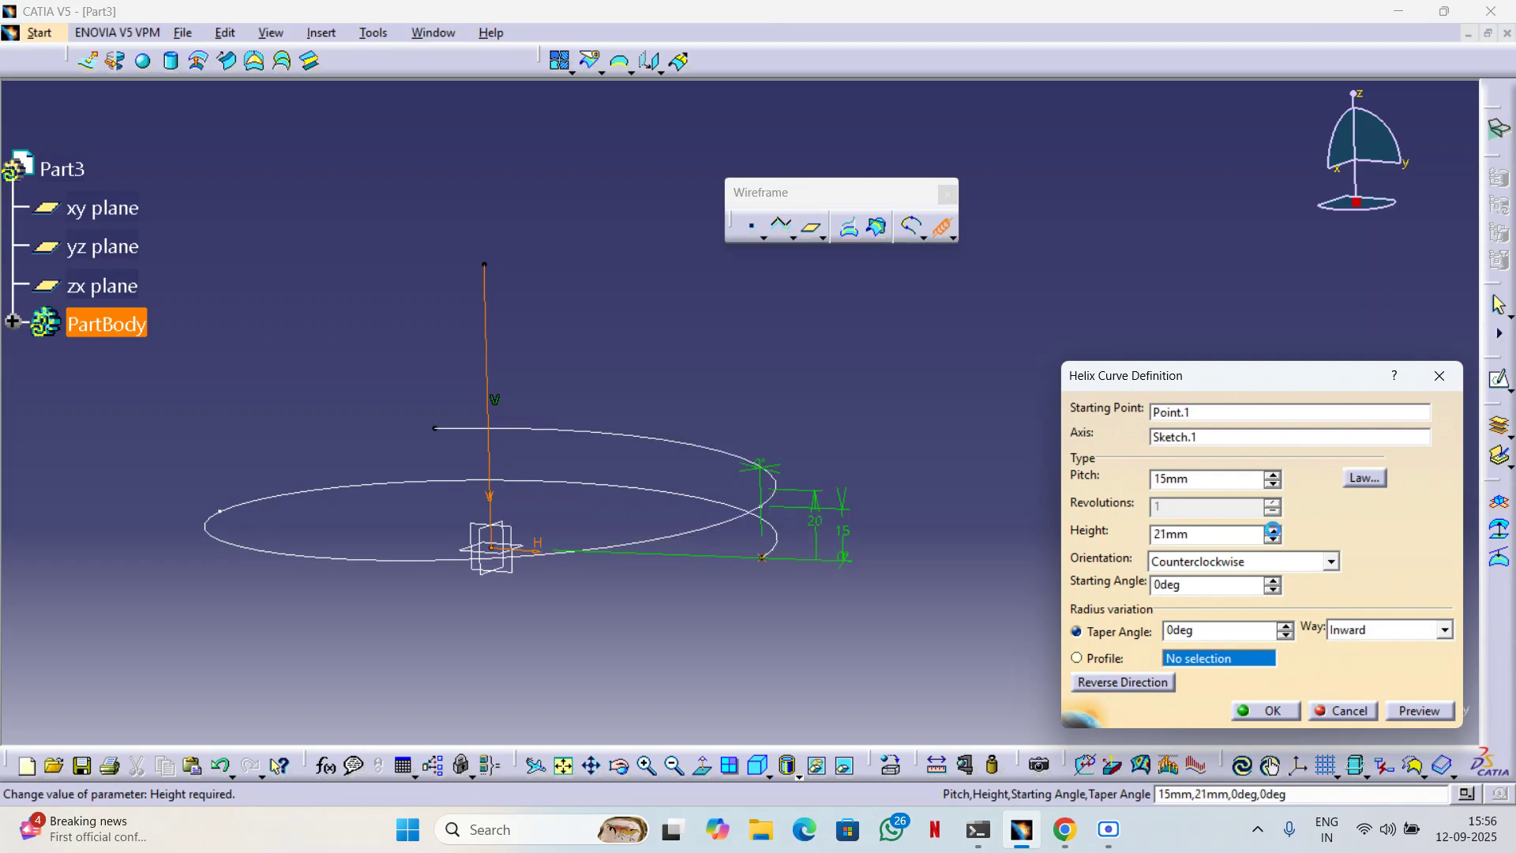
left_click(1273, 529)
left_click(1273, 529)
left_click(1273, 529)
left_click(1273, 529)
left_click(1273, 529)
left_click(1272, 529)
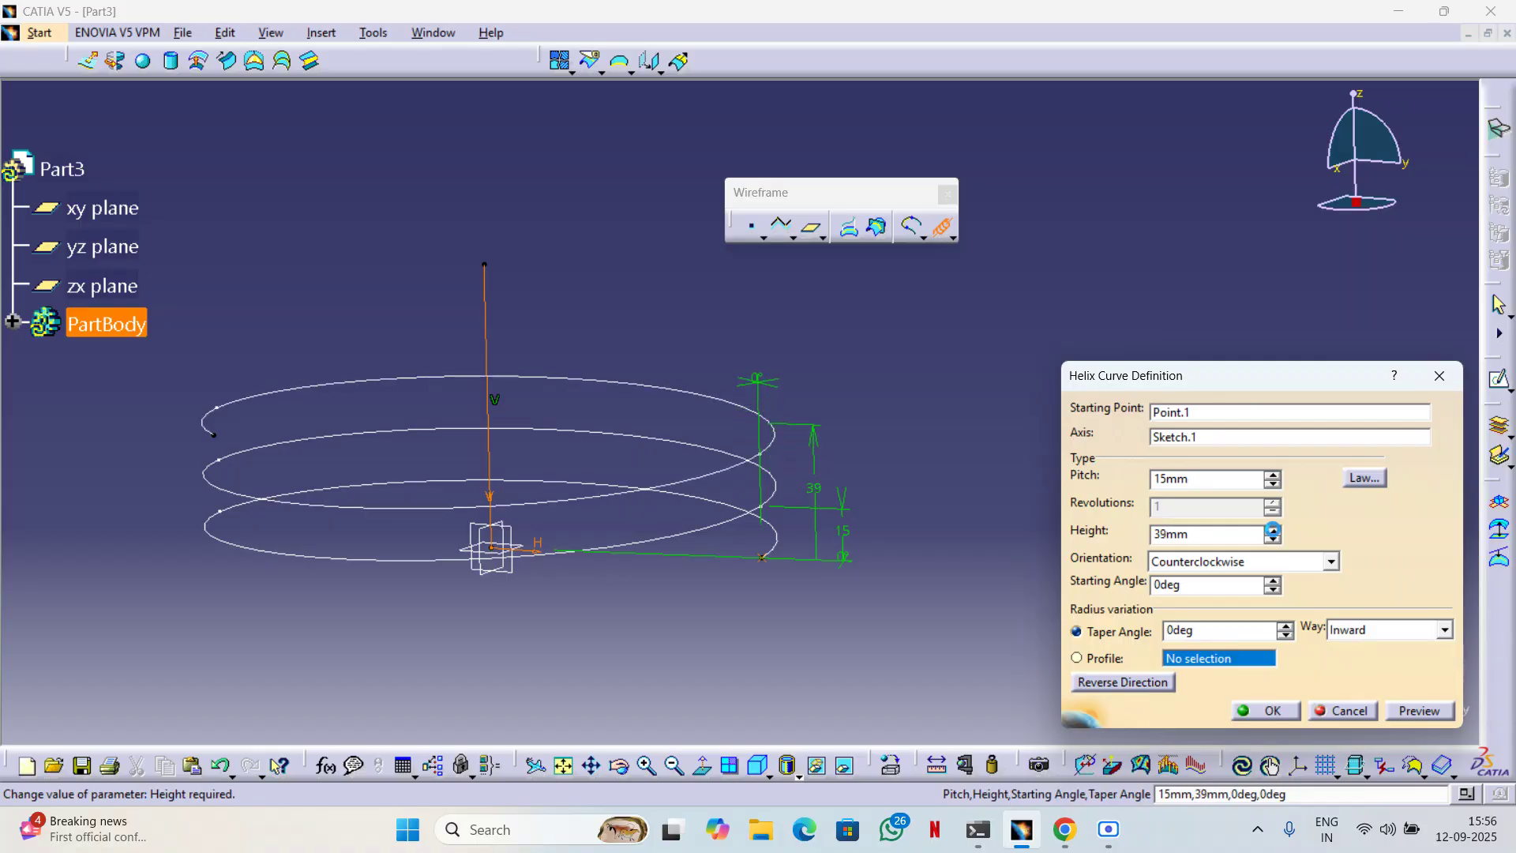
middle_click_drag(784, 475, 600, 466)
left_click(1296, 710)
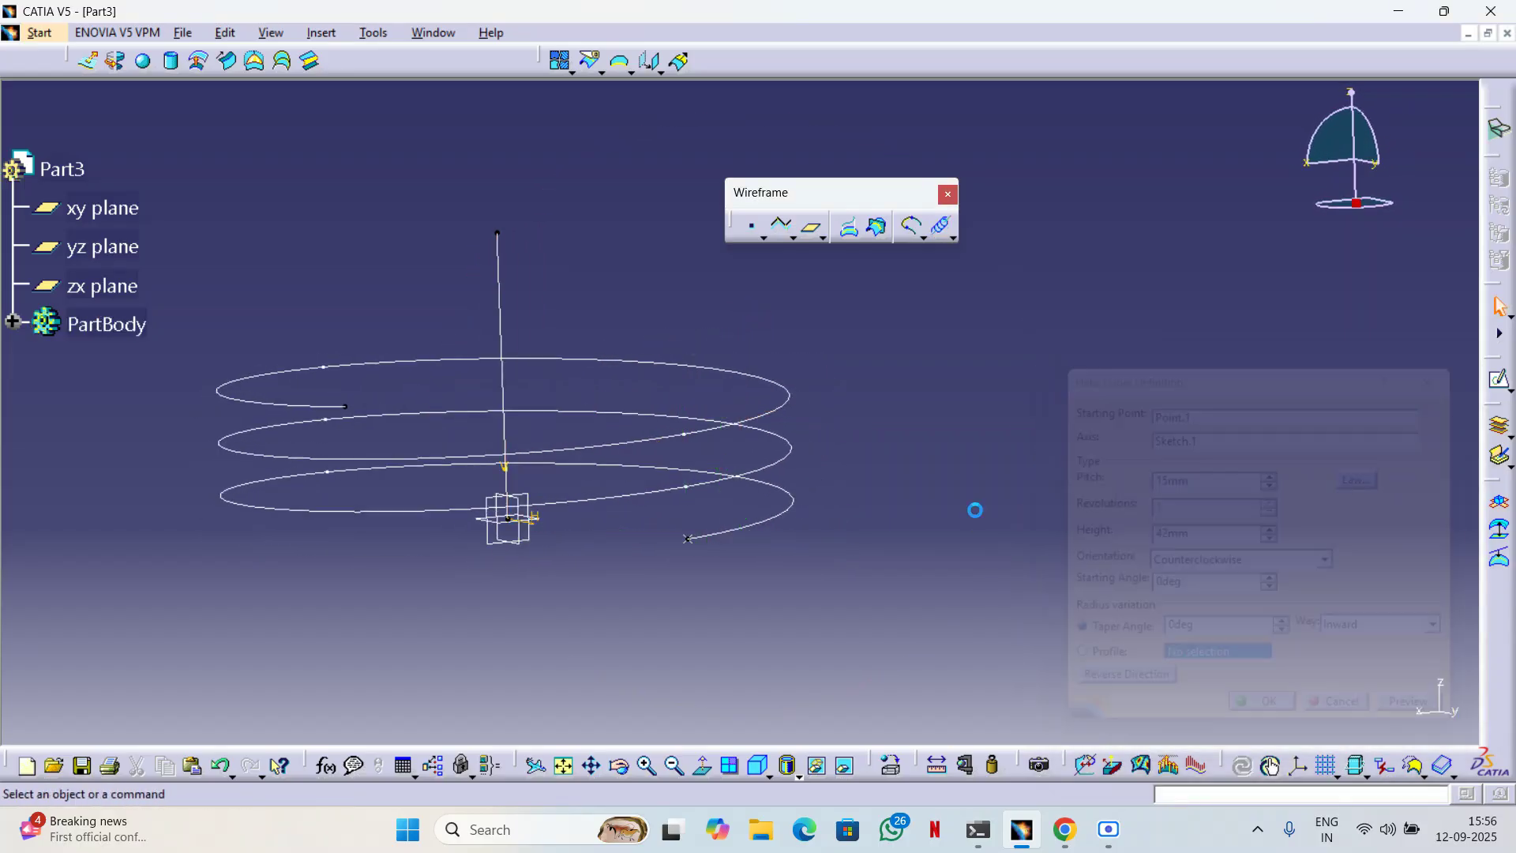
Hide the sketched vertical axis line of the helix.
middle_click_drag(514, 416, 790, 371)
left_click(570, 332)
right_click(570, 331)
left_click(624, 391)
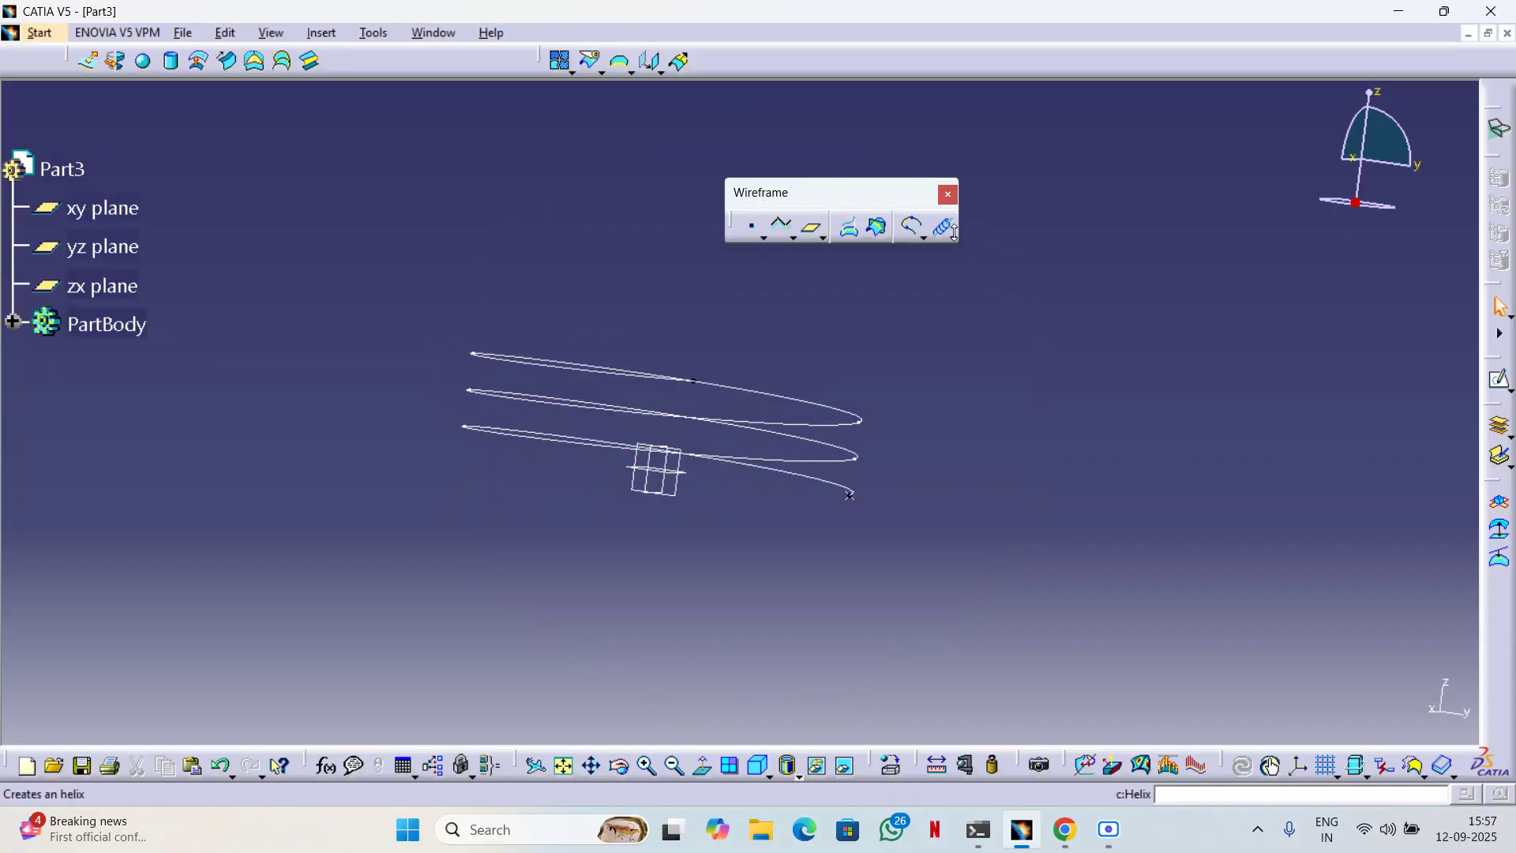
Create a reference plane normal to the helix curve, passing through the helix's start point.
middle_click_drag(916, 355, 667, 396)
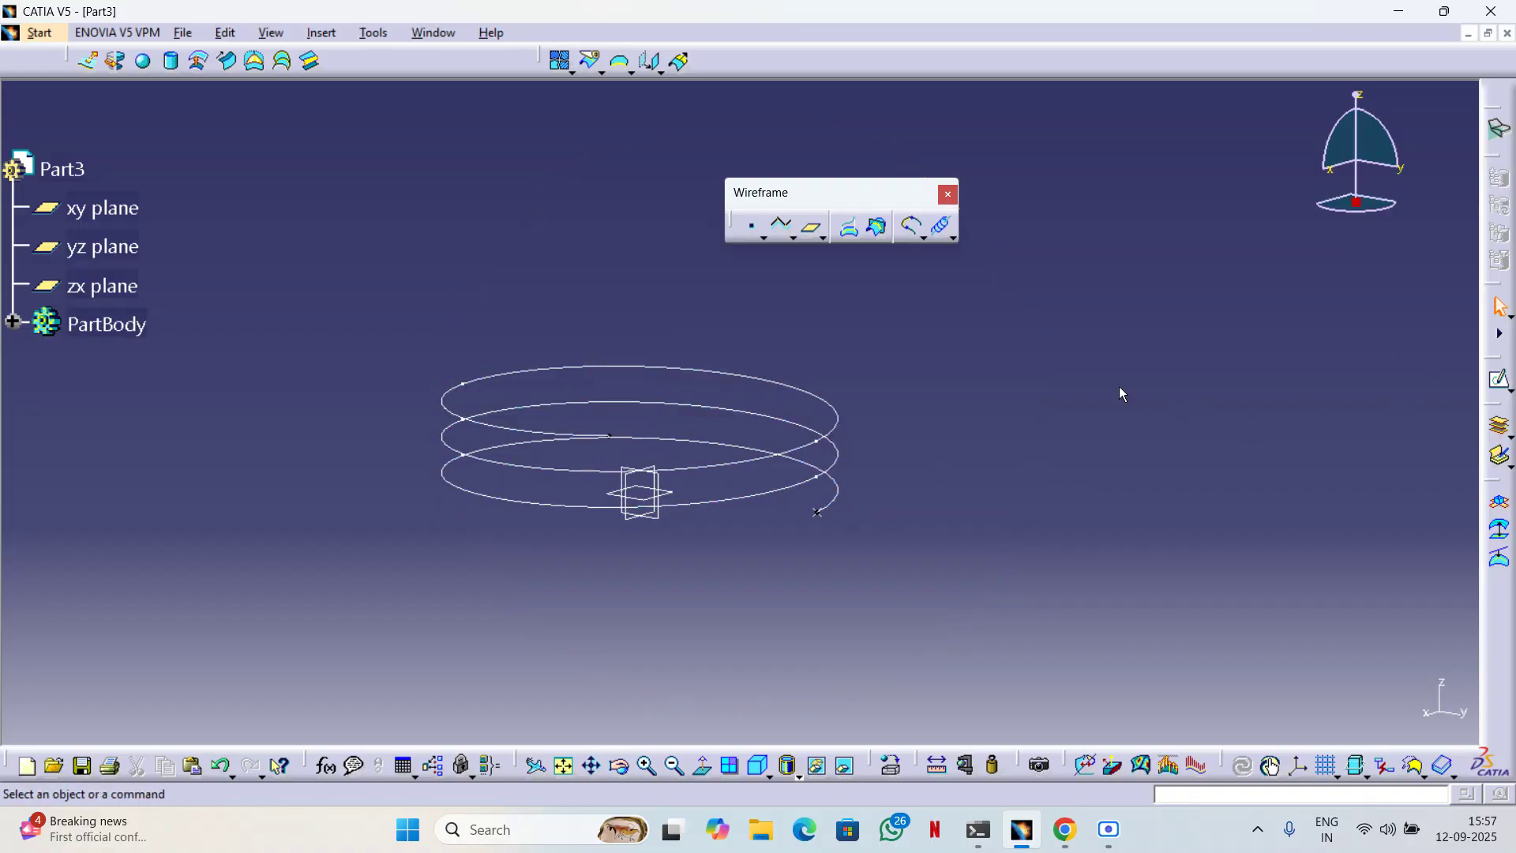
left_click(824, 238)
left_click(847, 270)
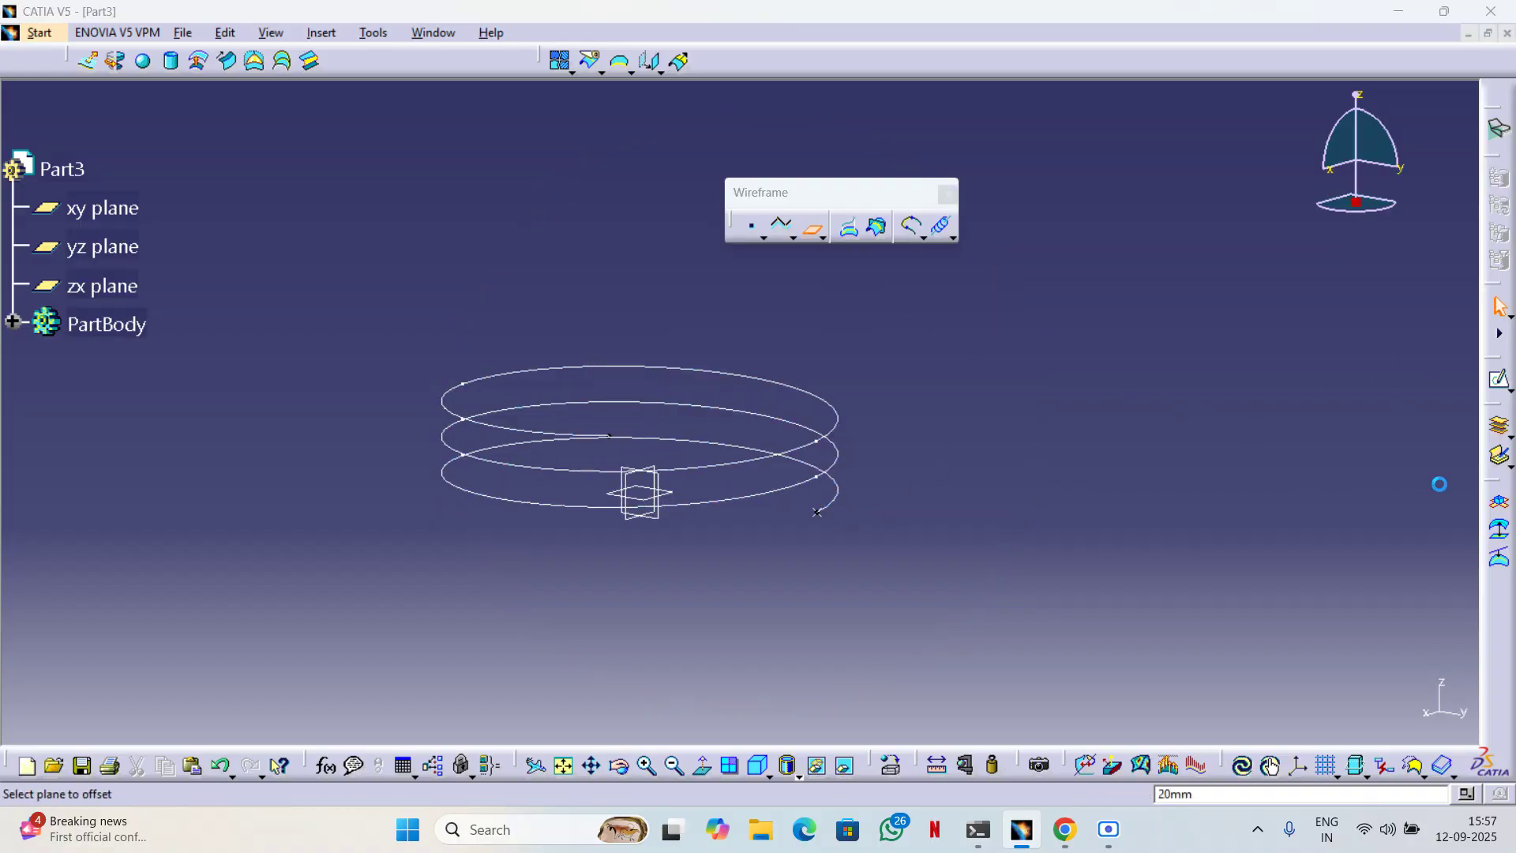
left_click(1424, 437)
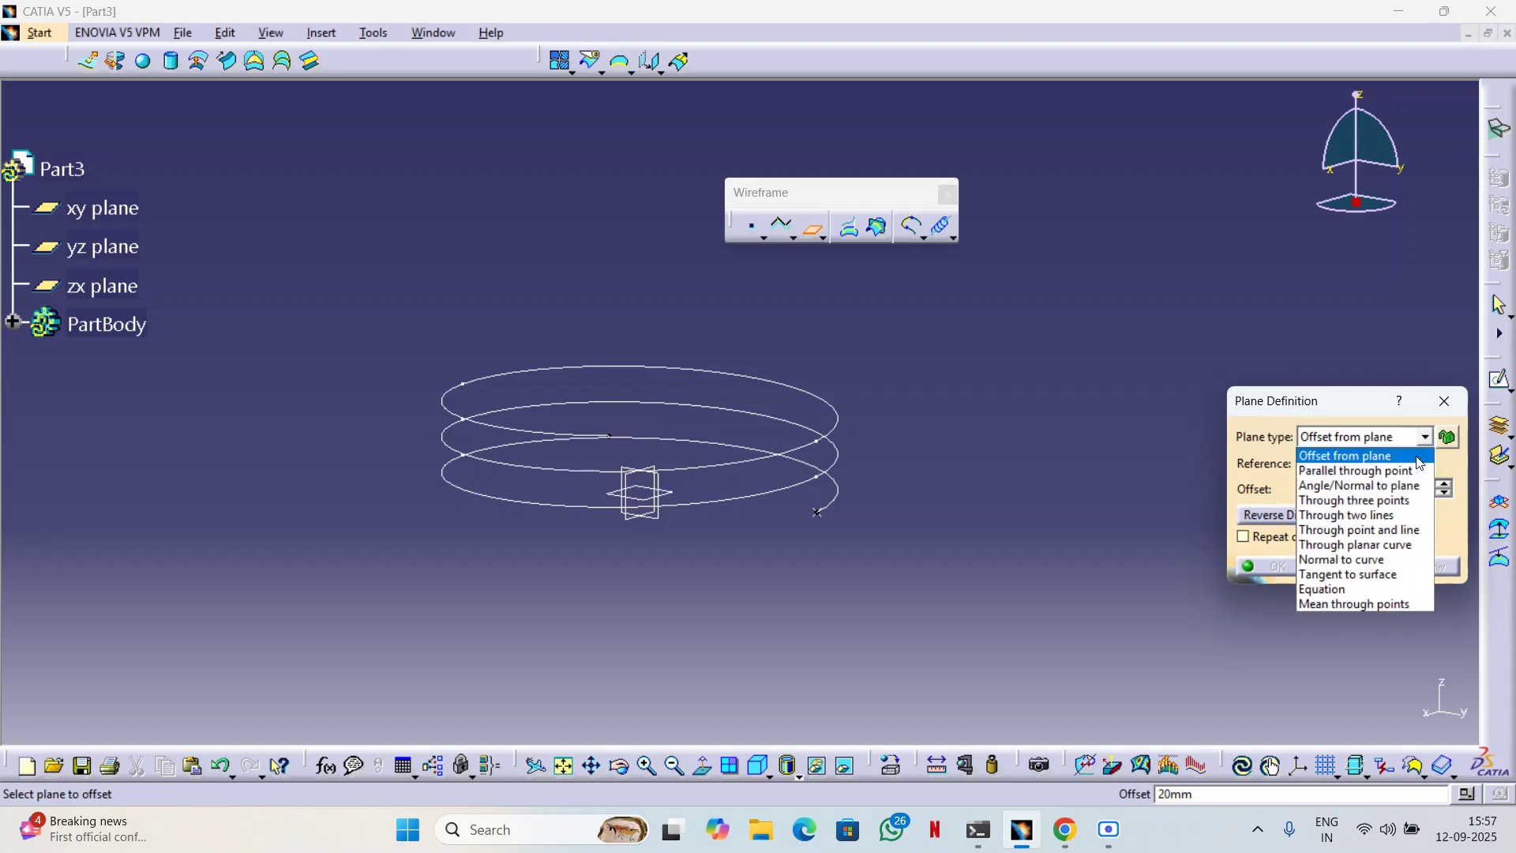
left_click(1356, 560)
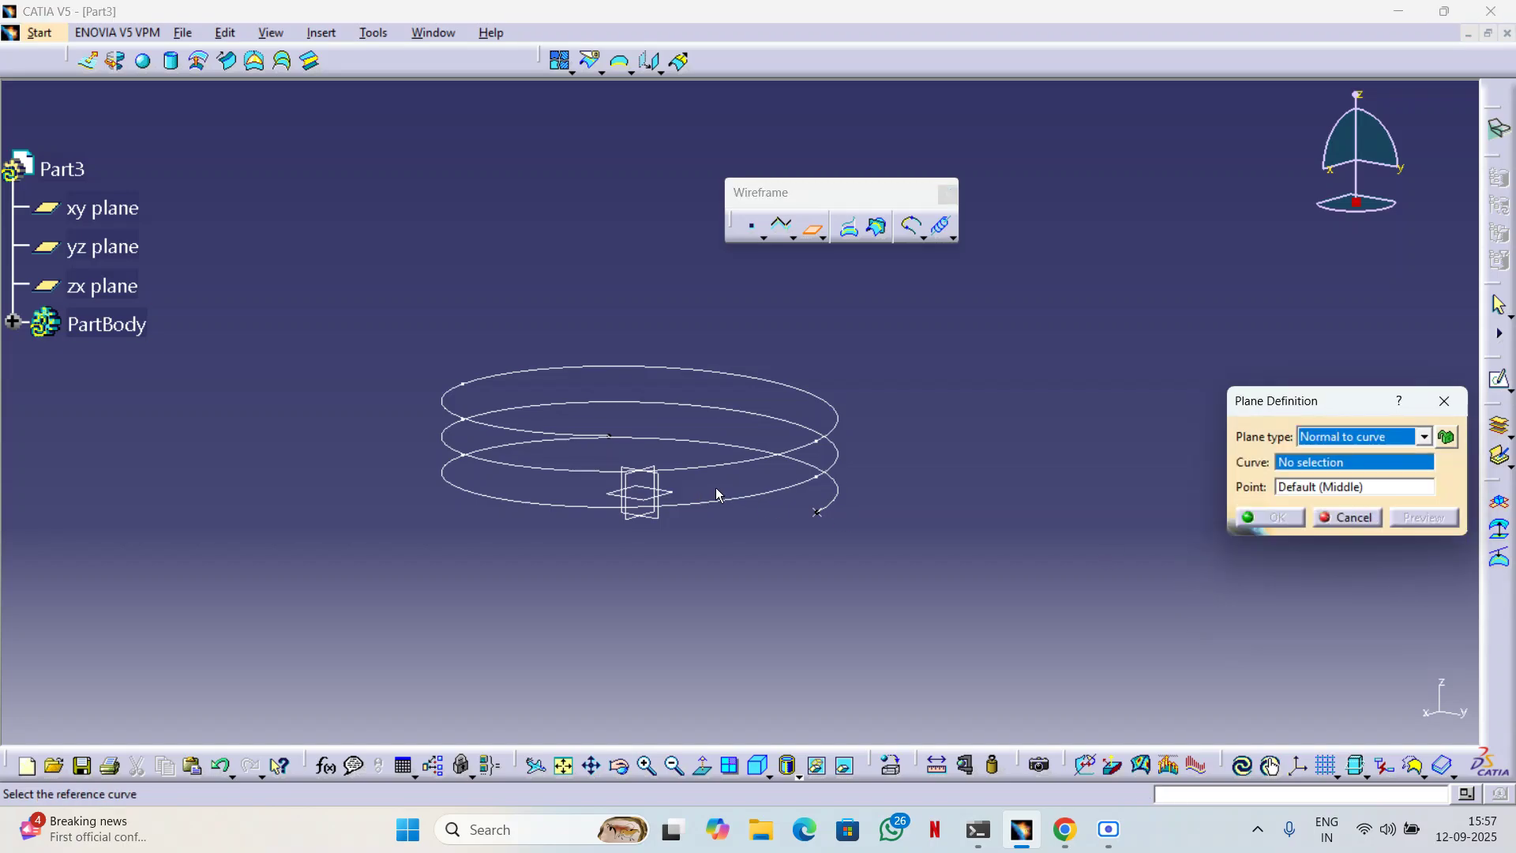
left_click(835, 503)
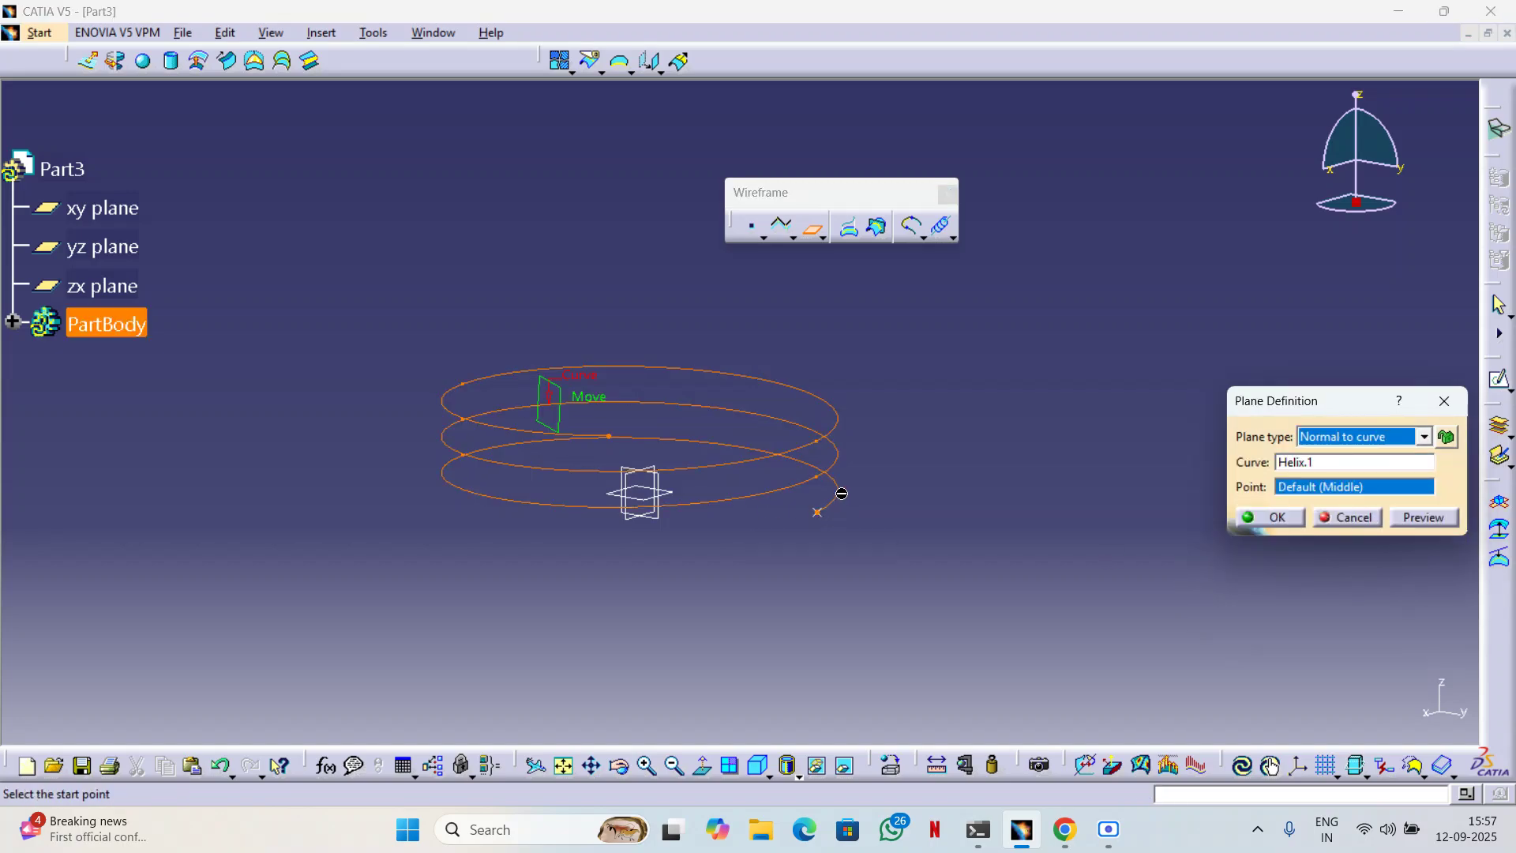
middle_click_drag(603, 426, 569, 450)
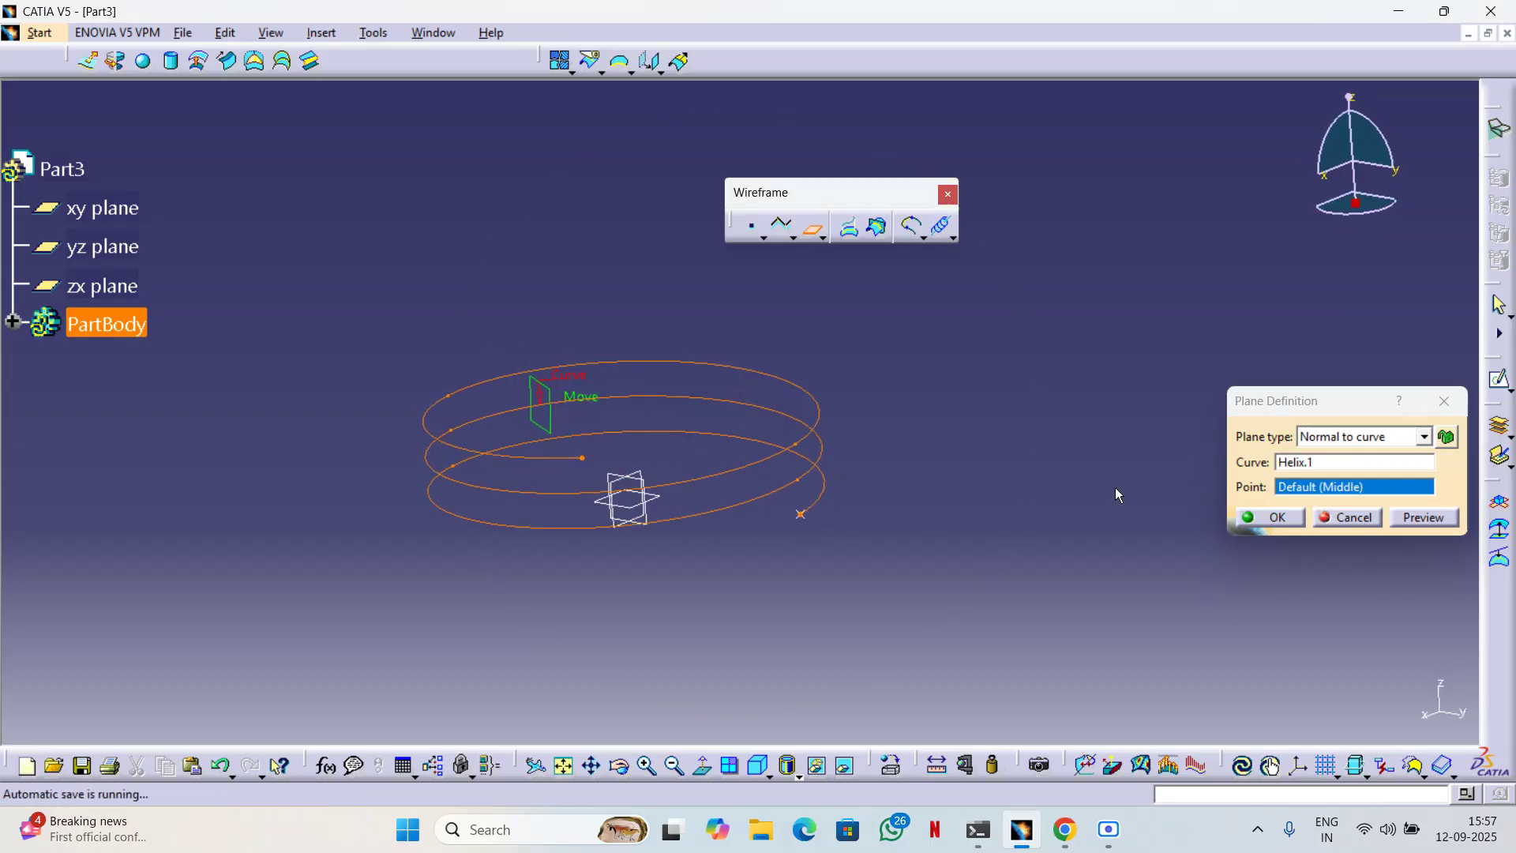
left_click(1314, 463)
left_click(1301, 487)
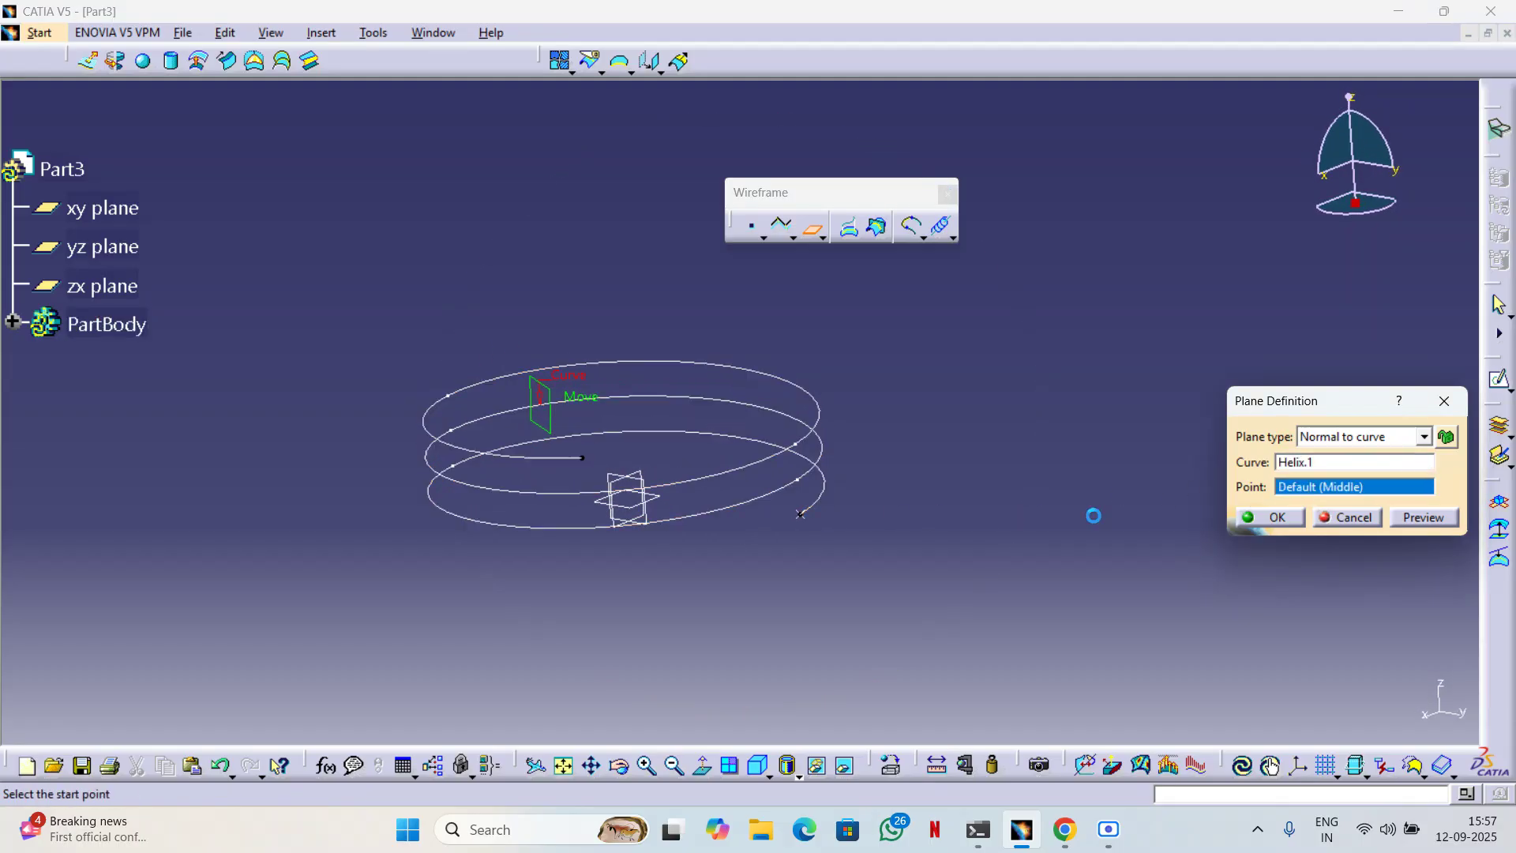
left_click(803, 517)
left_click(1268, 525)
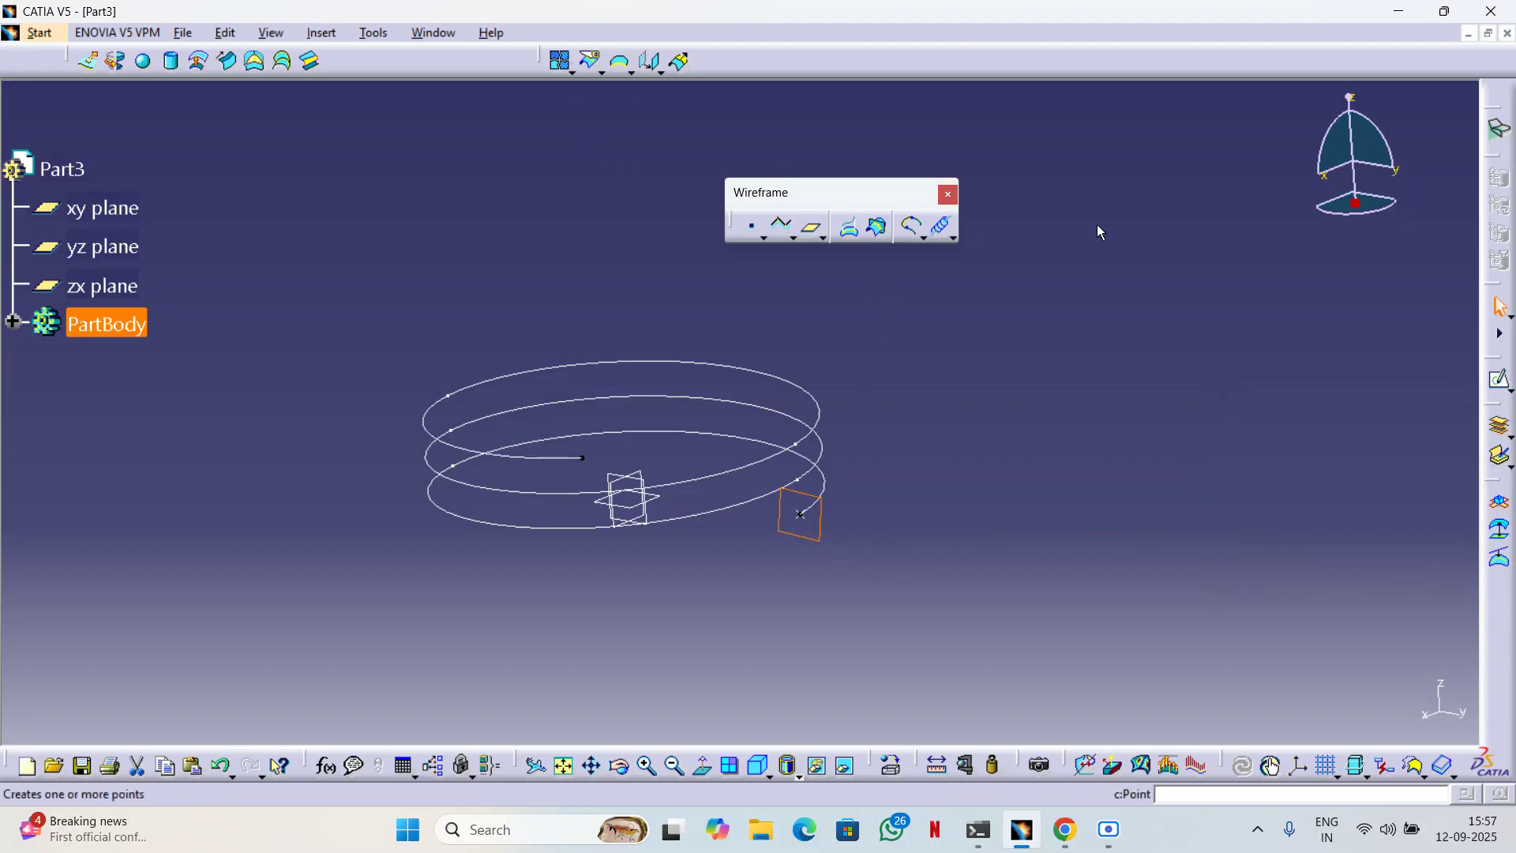
Sketch a centered rectangle on the new normal plane, beside the helix's start point.
left_click(1491, 382)
mouse_move(782, 471)
middle_mouse_down()
mouse_move(822, 362)
mouse_move(887, 275)
middle_mouse_up()
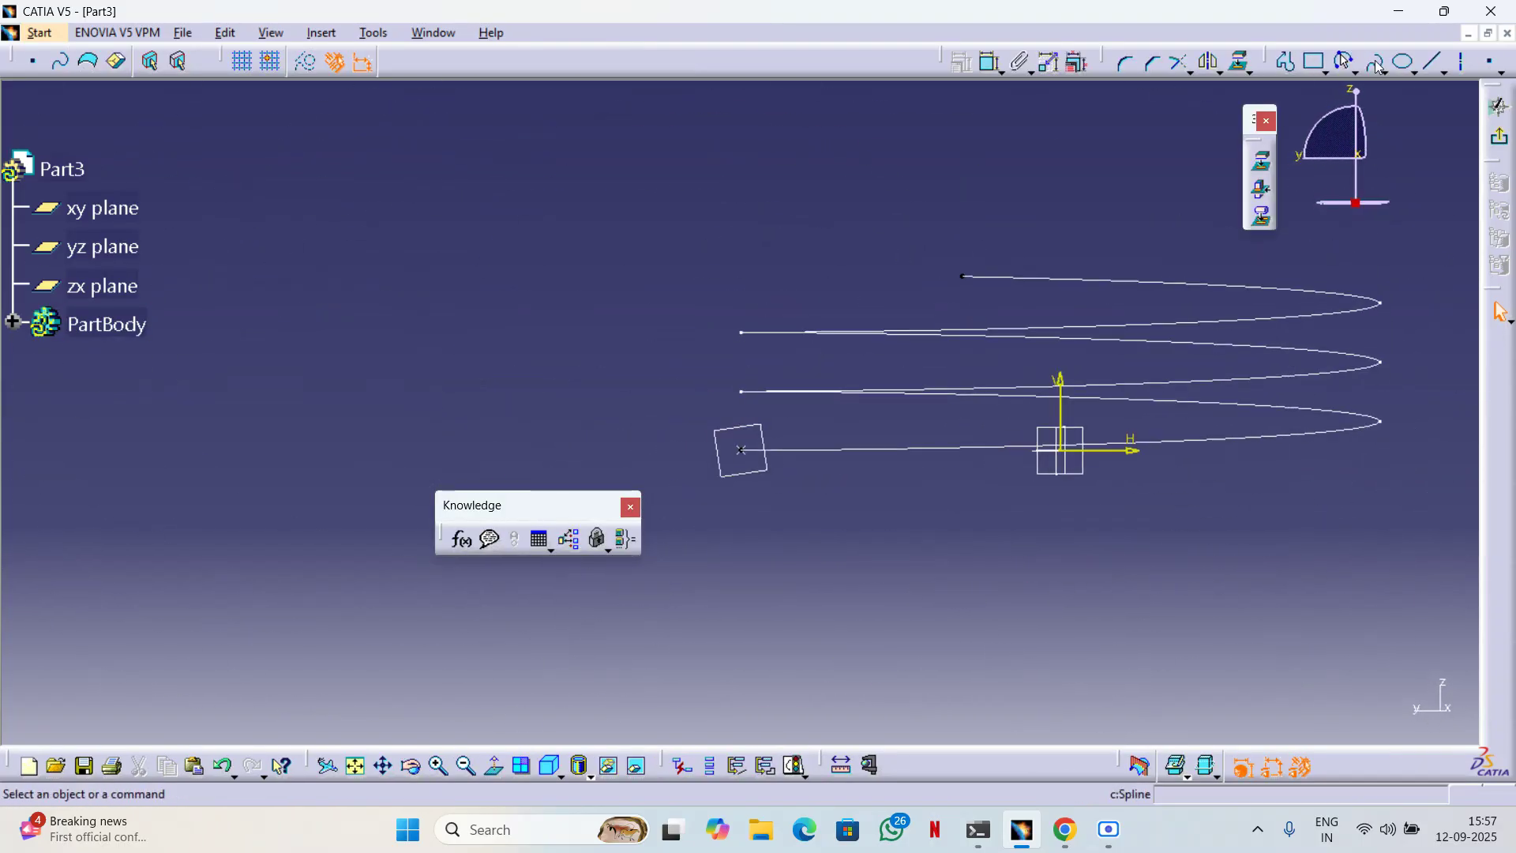
left_click(1325, 69)
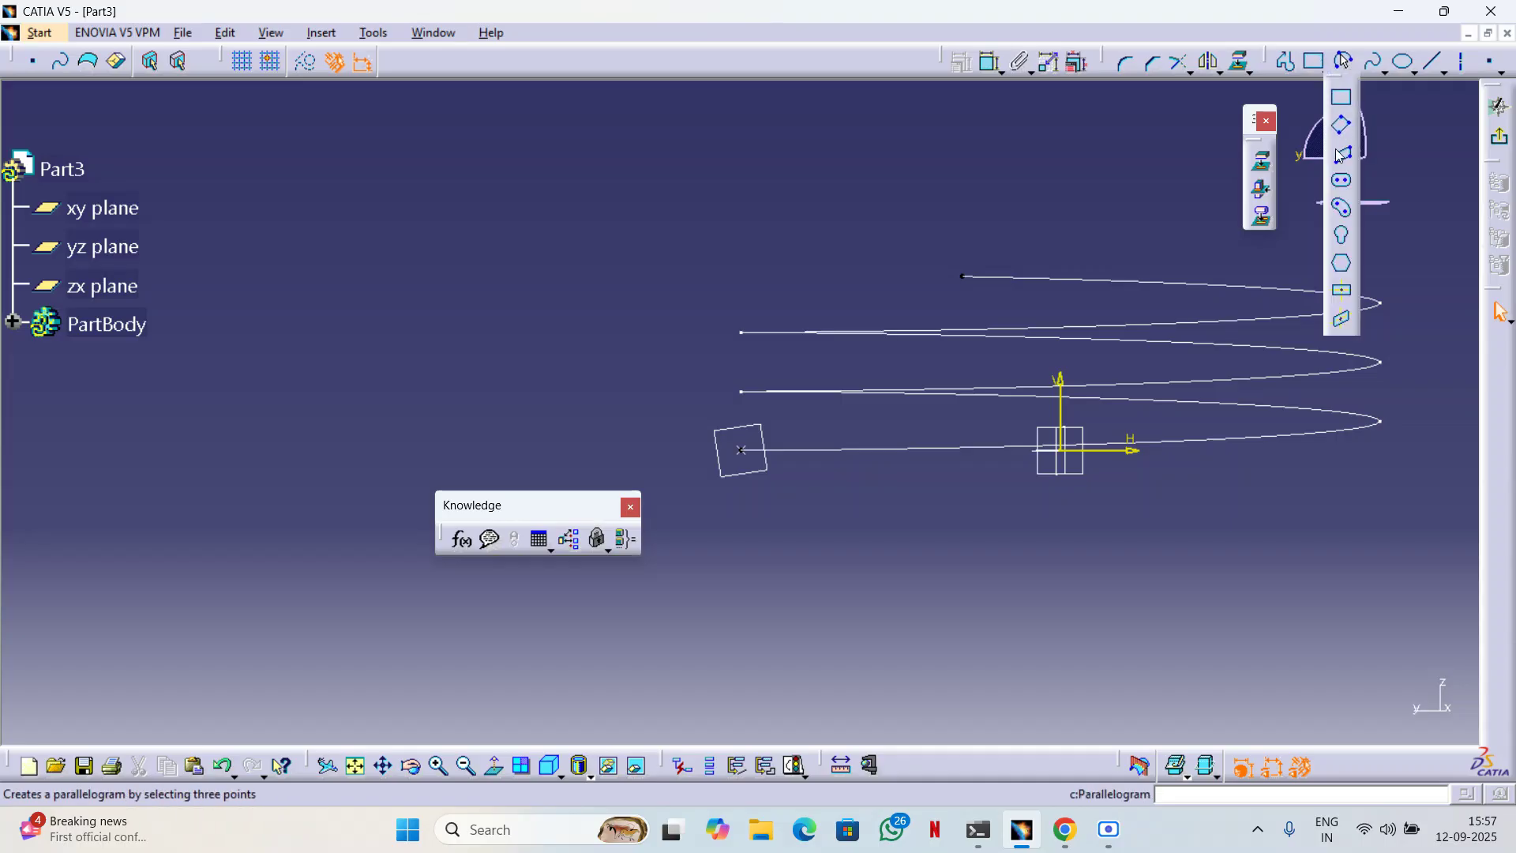
left_click(1343, 294)
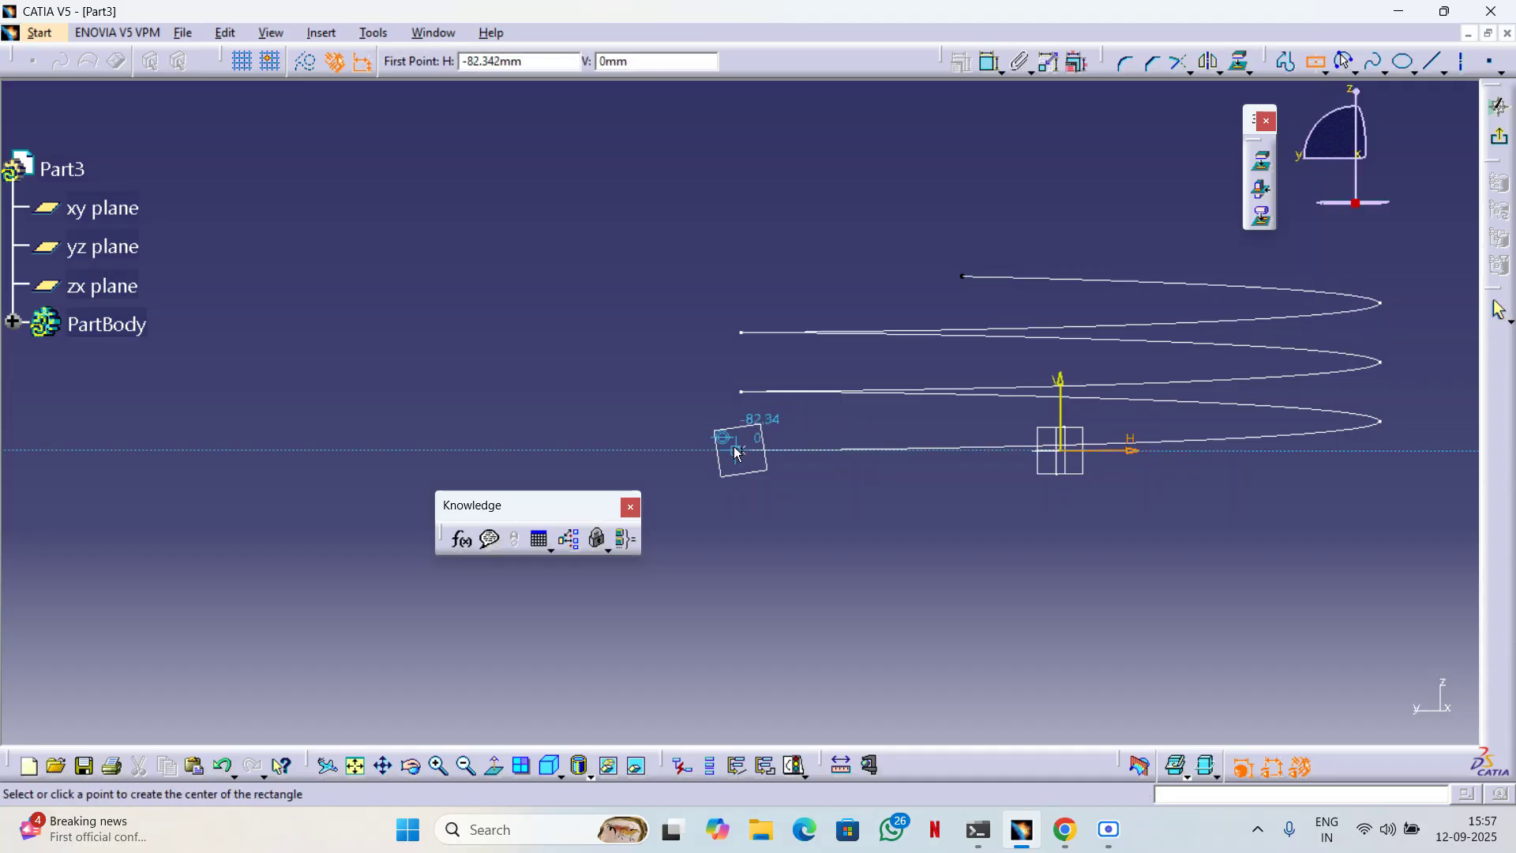
left_click(723, 459)
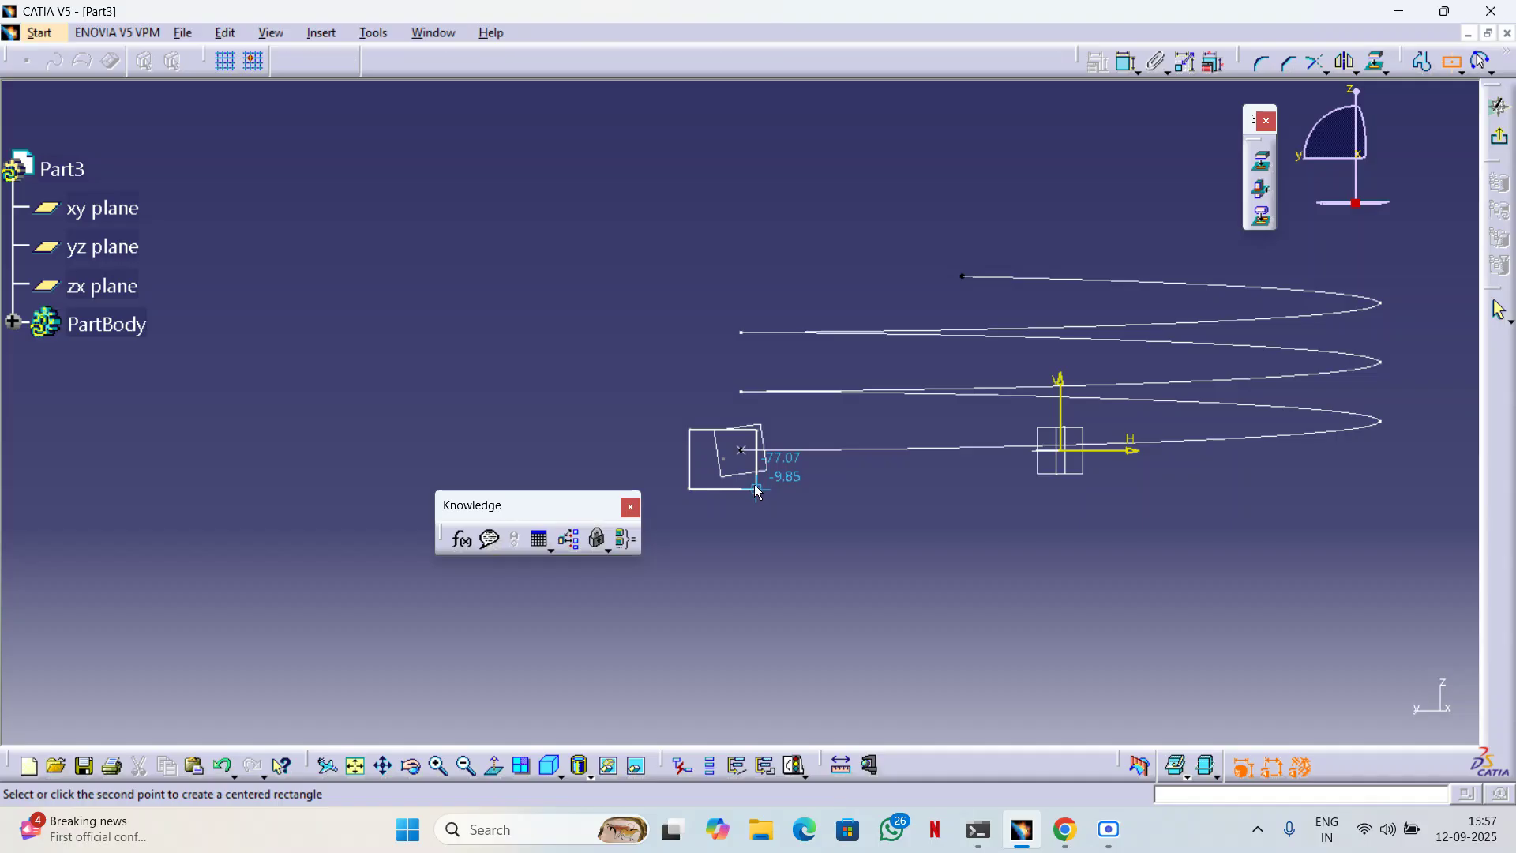
left_click(742, 477)
left_click(785, 505)
Constrain the rectangle's center point to be coincident with the helix's start point.
middle_click_drag(788, 507, 688, 442)
left_click(857, 348)
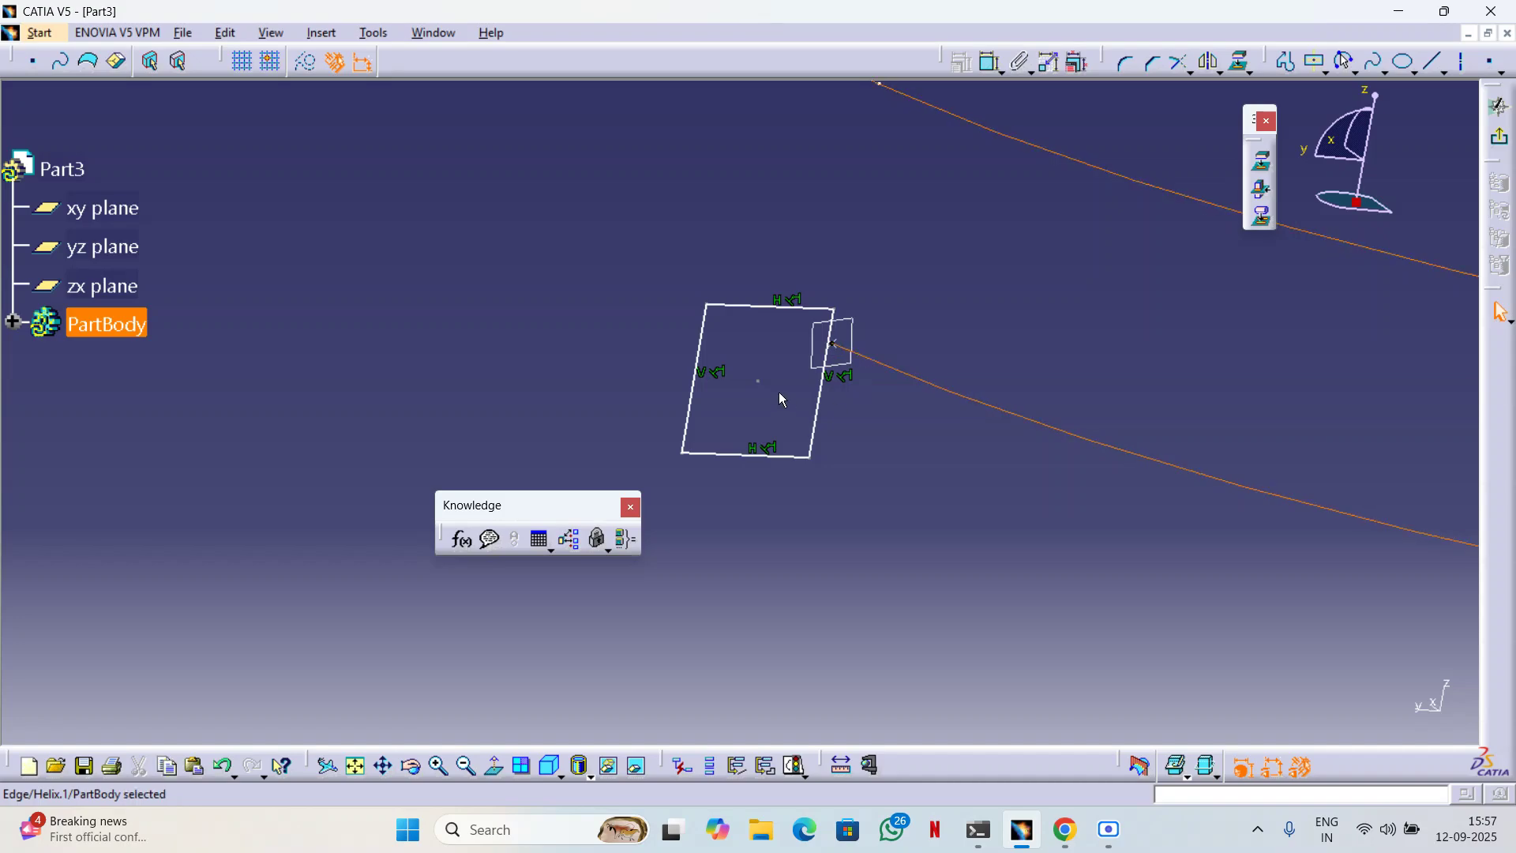
mouse_move(854, 407)
middle_mouse_down()
mouse_move(815, 305)
mouse_move(903, 443)
mouse_move(751, 392)
middle_mouse_up()
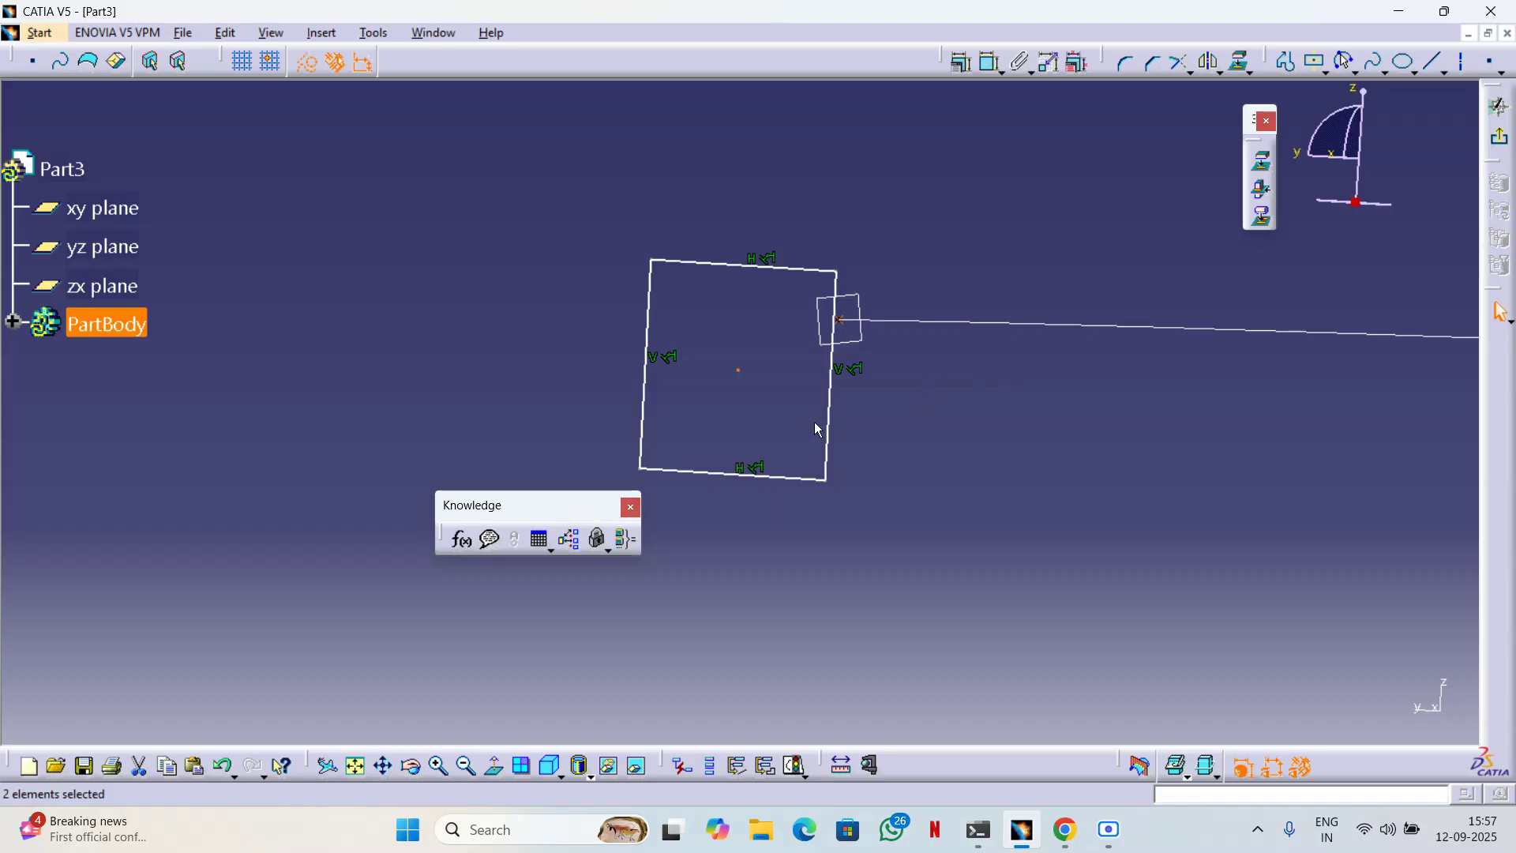
left_click(1022, 66)
left_click(1383, 525)
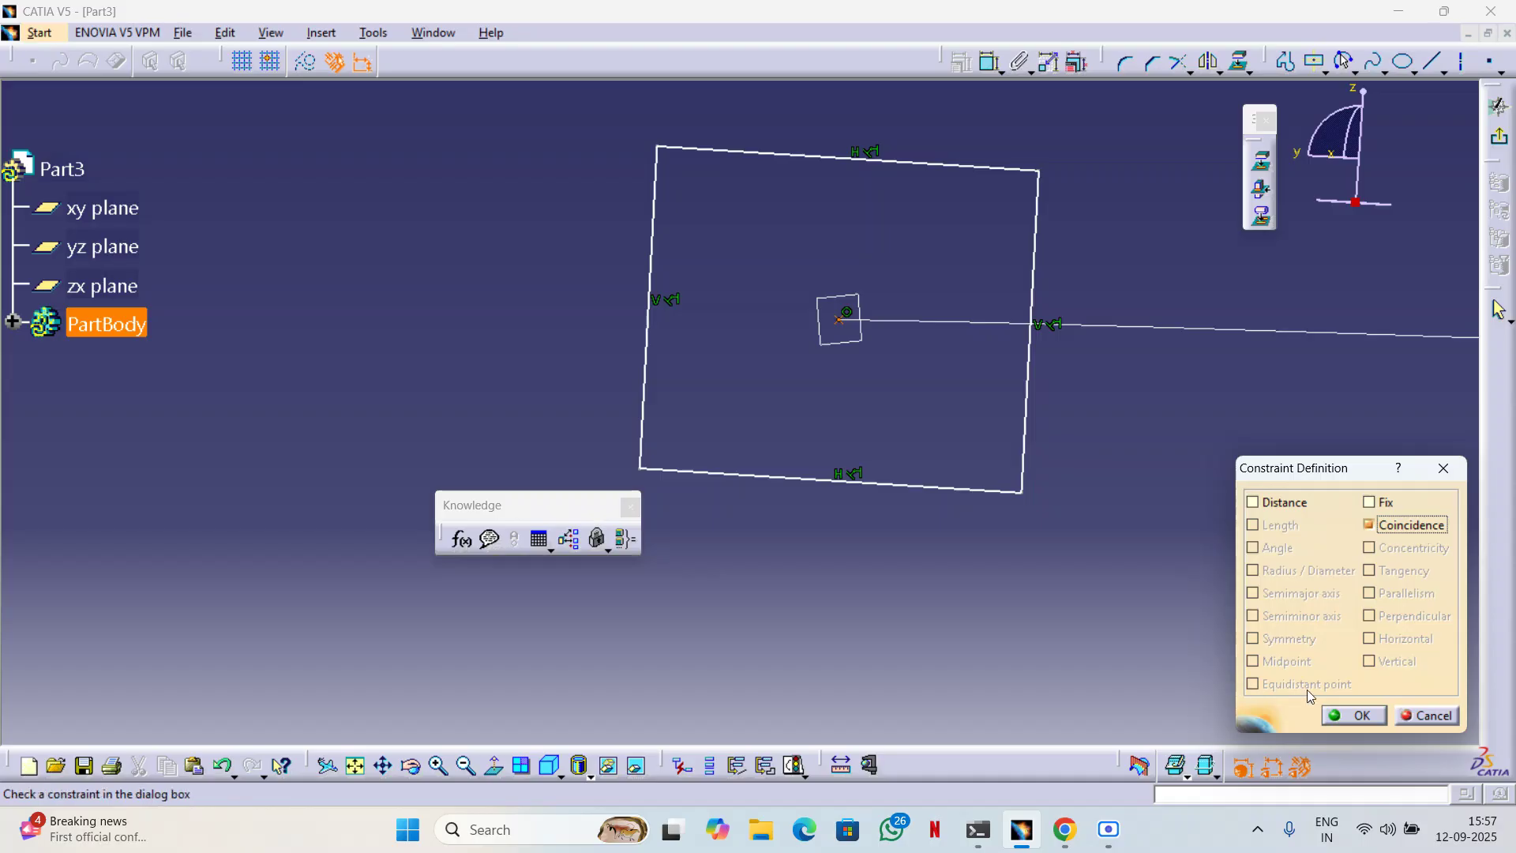
left_click(1333, 717)
Shrink the rectangle around the helix's start point and exit the sketch.
mouse_move(900, 264)
middle_mouse_down()
mouse_move(914, 391)
mouse_move(869, 371)
mouse_move(843, 319)
middle_mouse_up()
left_click_drag(860, 308, 832, 344)
left_click(674, 280)
middle_click_drag(674, 279, 987, 244)
mouse_move(676, 335)
middle_mouse_down()
mouse_move(792, 274)
mouse_move(823, 313)
mouse_move(870, 278)
mouse_move(854, 425)
middle_mouse_up()
left_click(1504, 138)
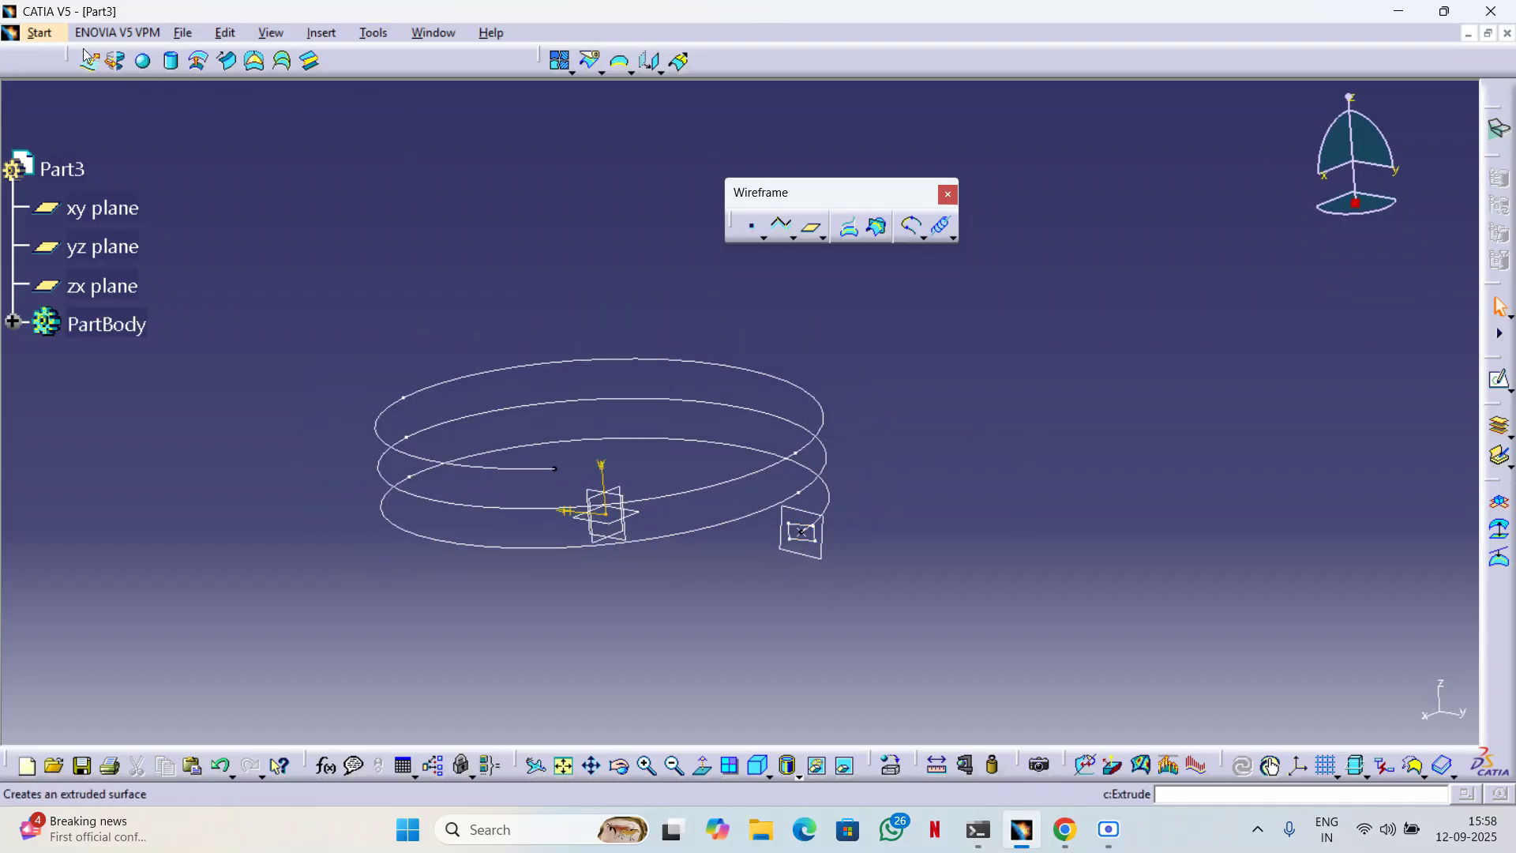
Switch to the Part Design workbench and create a rib from the rectangle sketch along the helix, with Keep angle profile control.
left_click(39, 32)
mouse_move(118, 80)
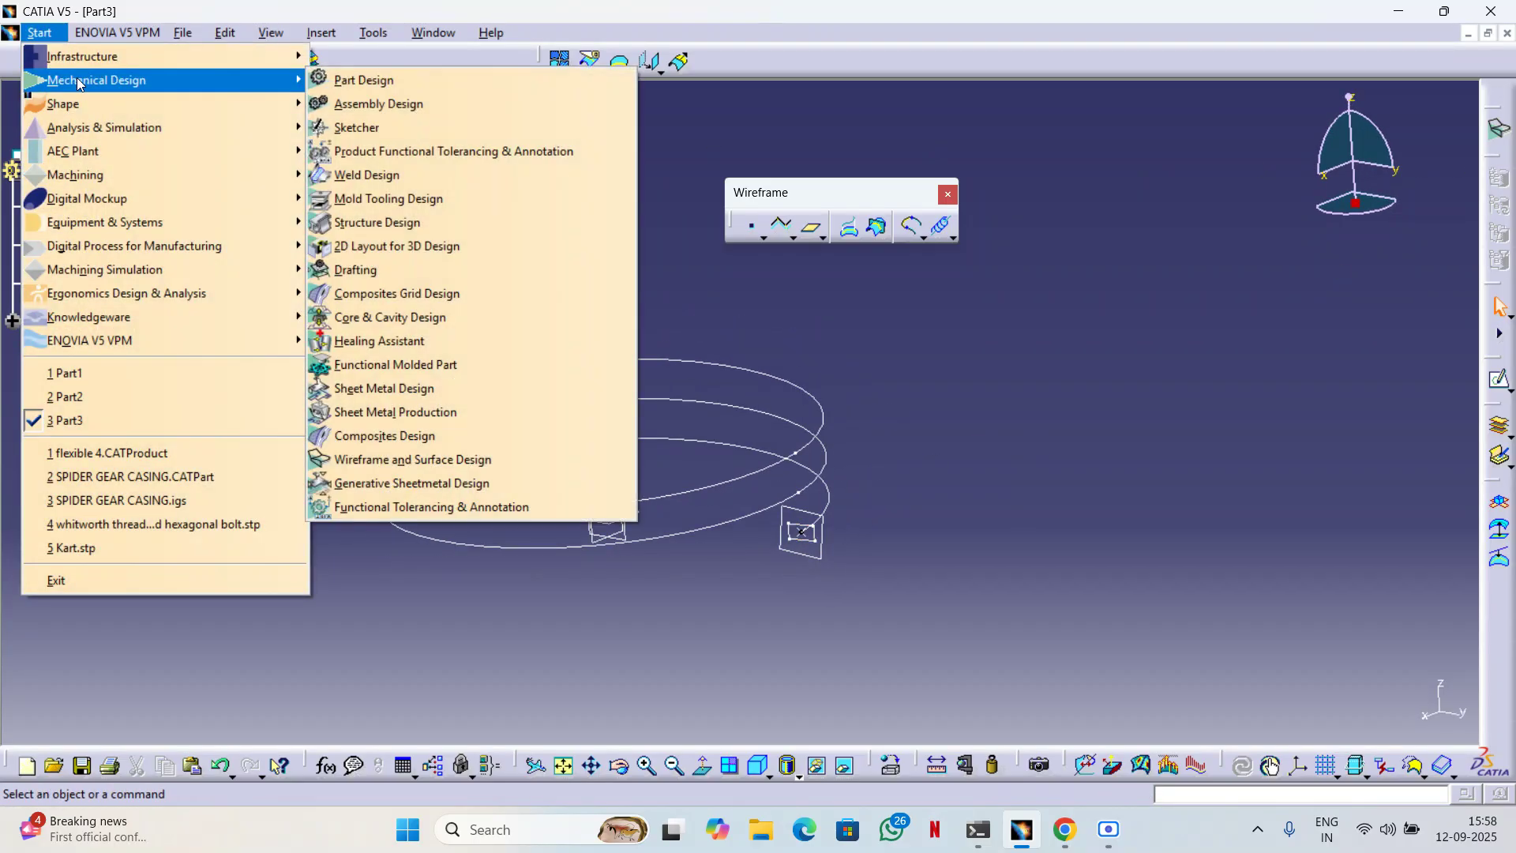
left_click(338, 81)
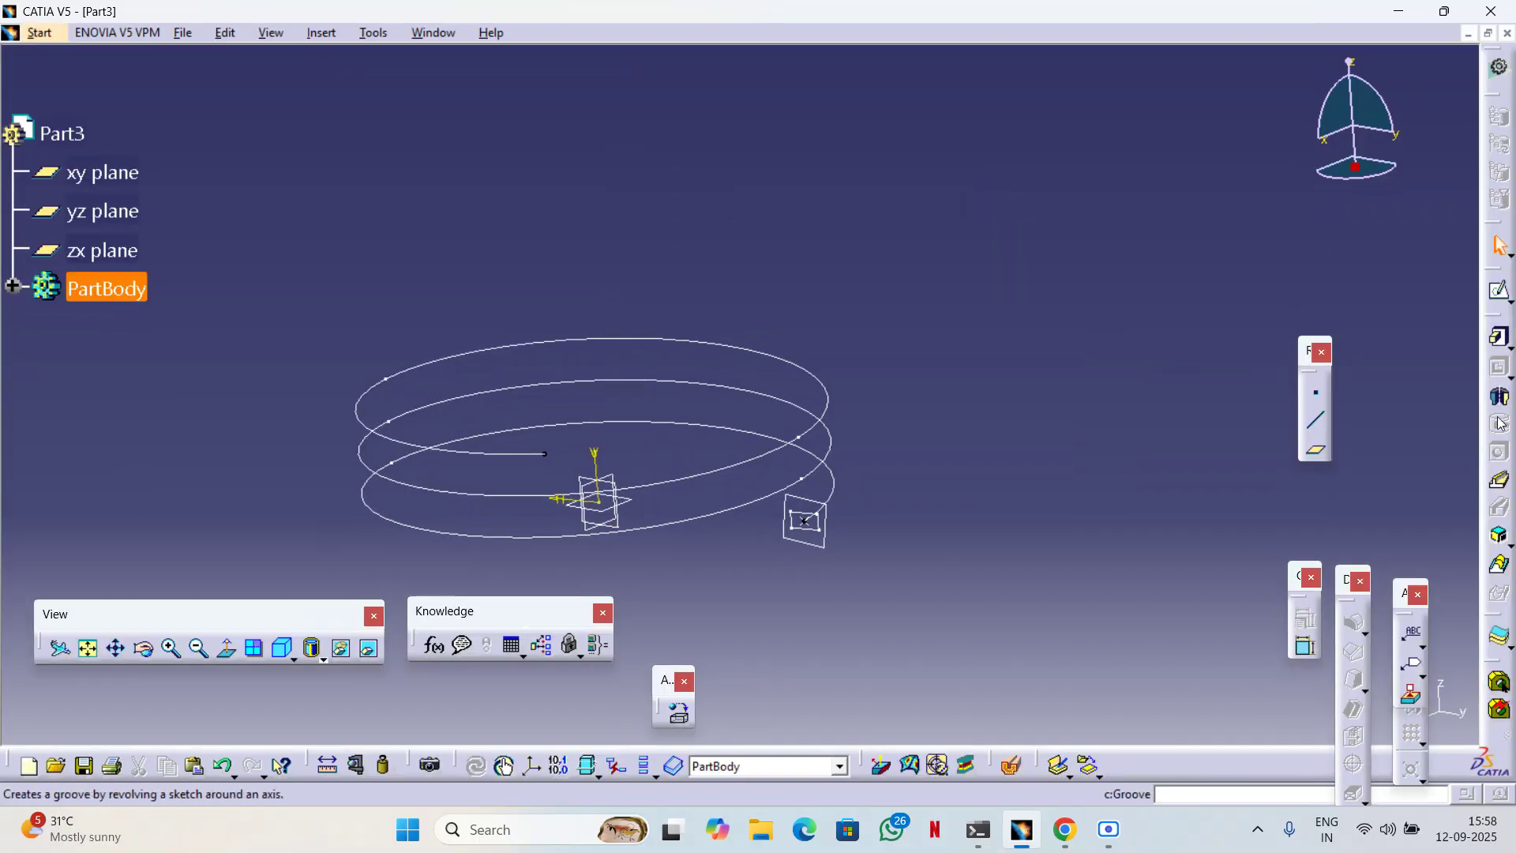
left_click(1499, 480)
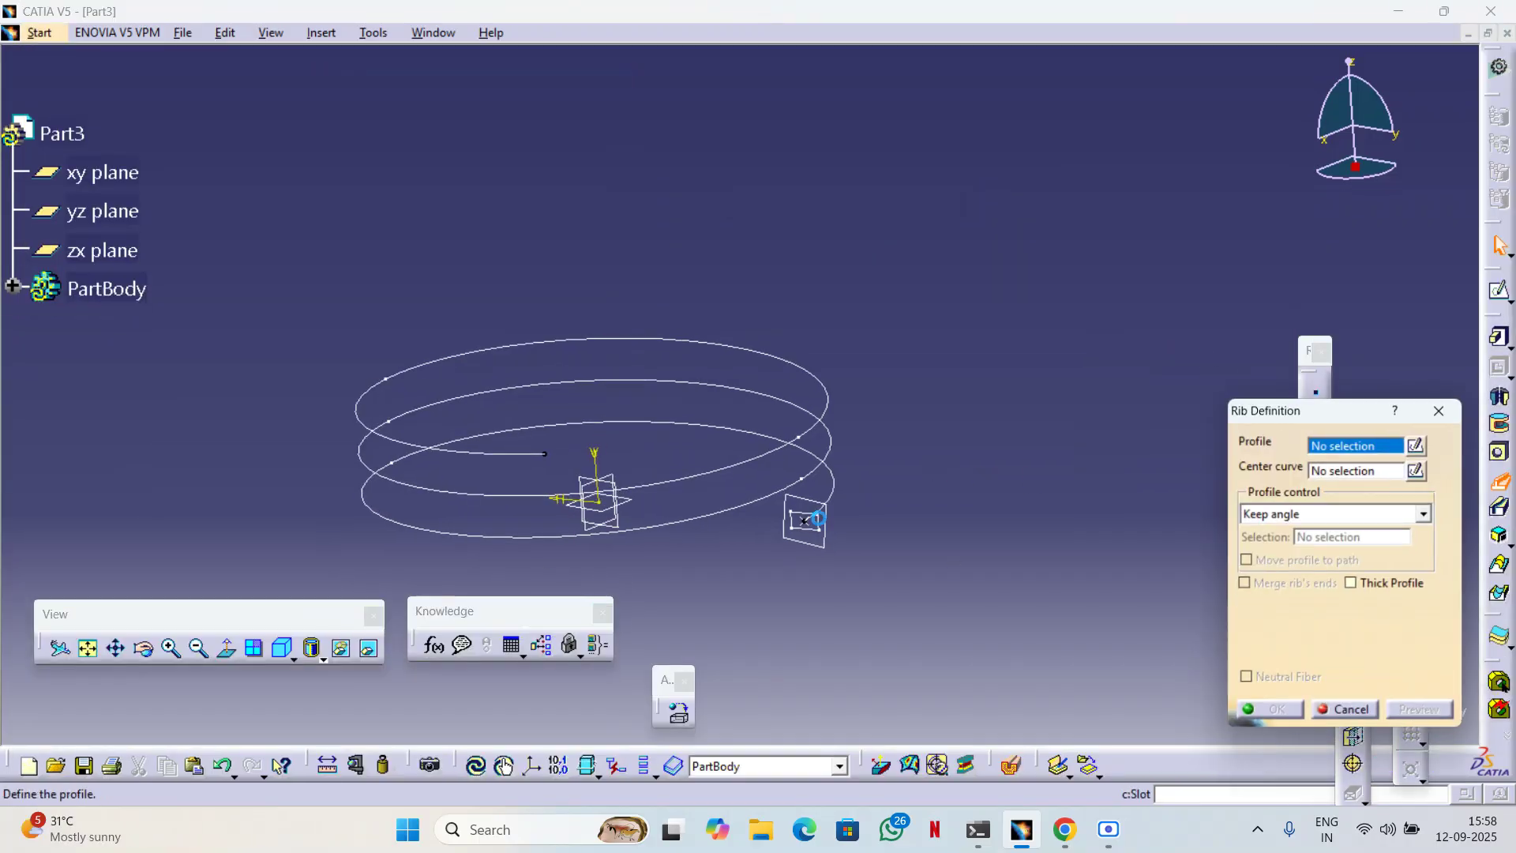
left_click(820, 532)
left_click(842, 472)
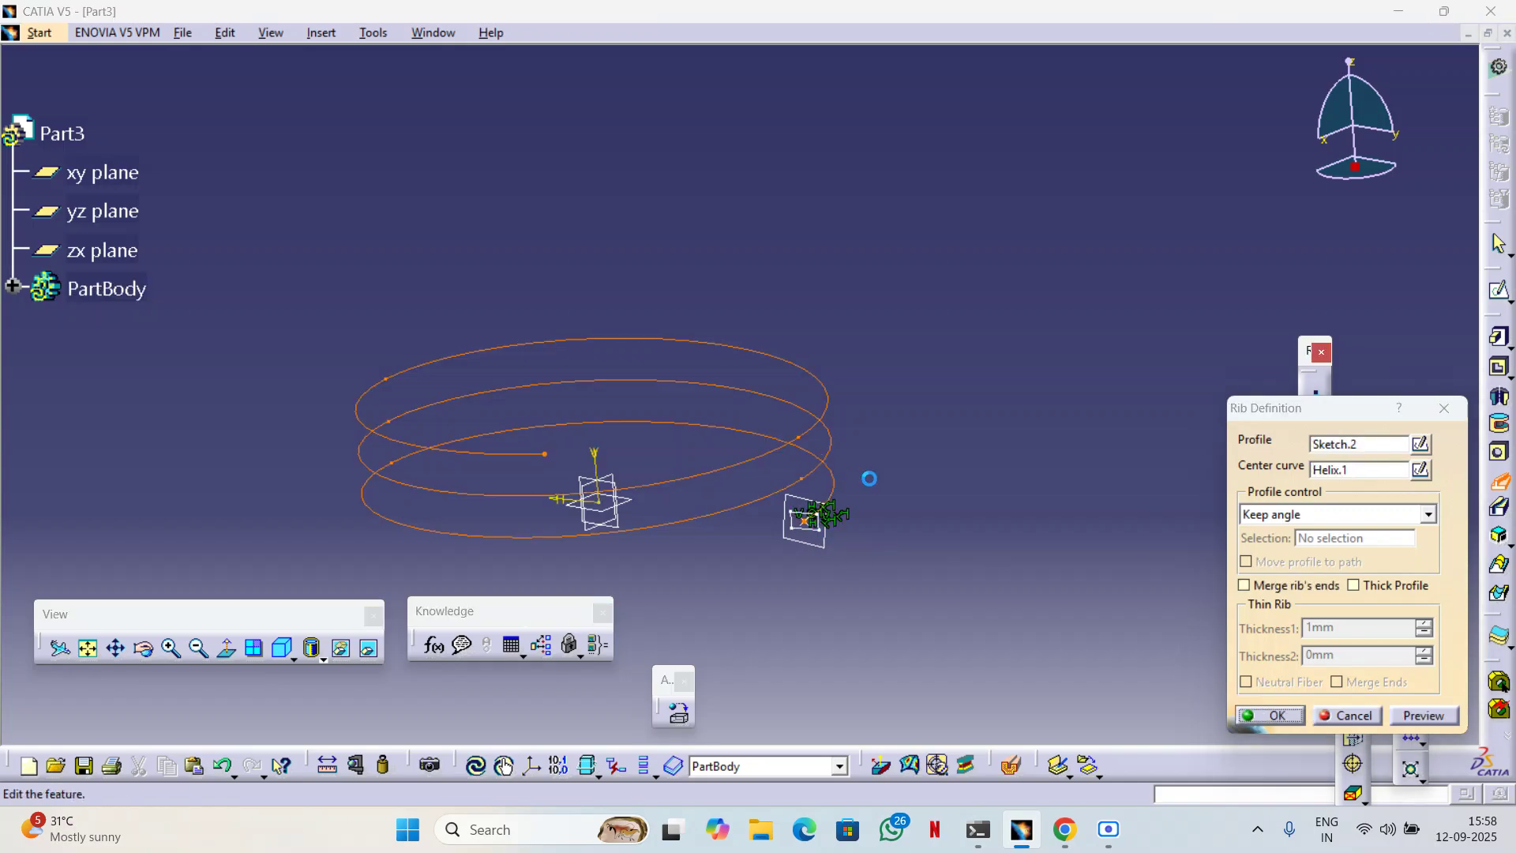
left_click(1422, 716)
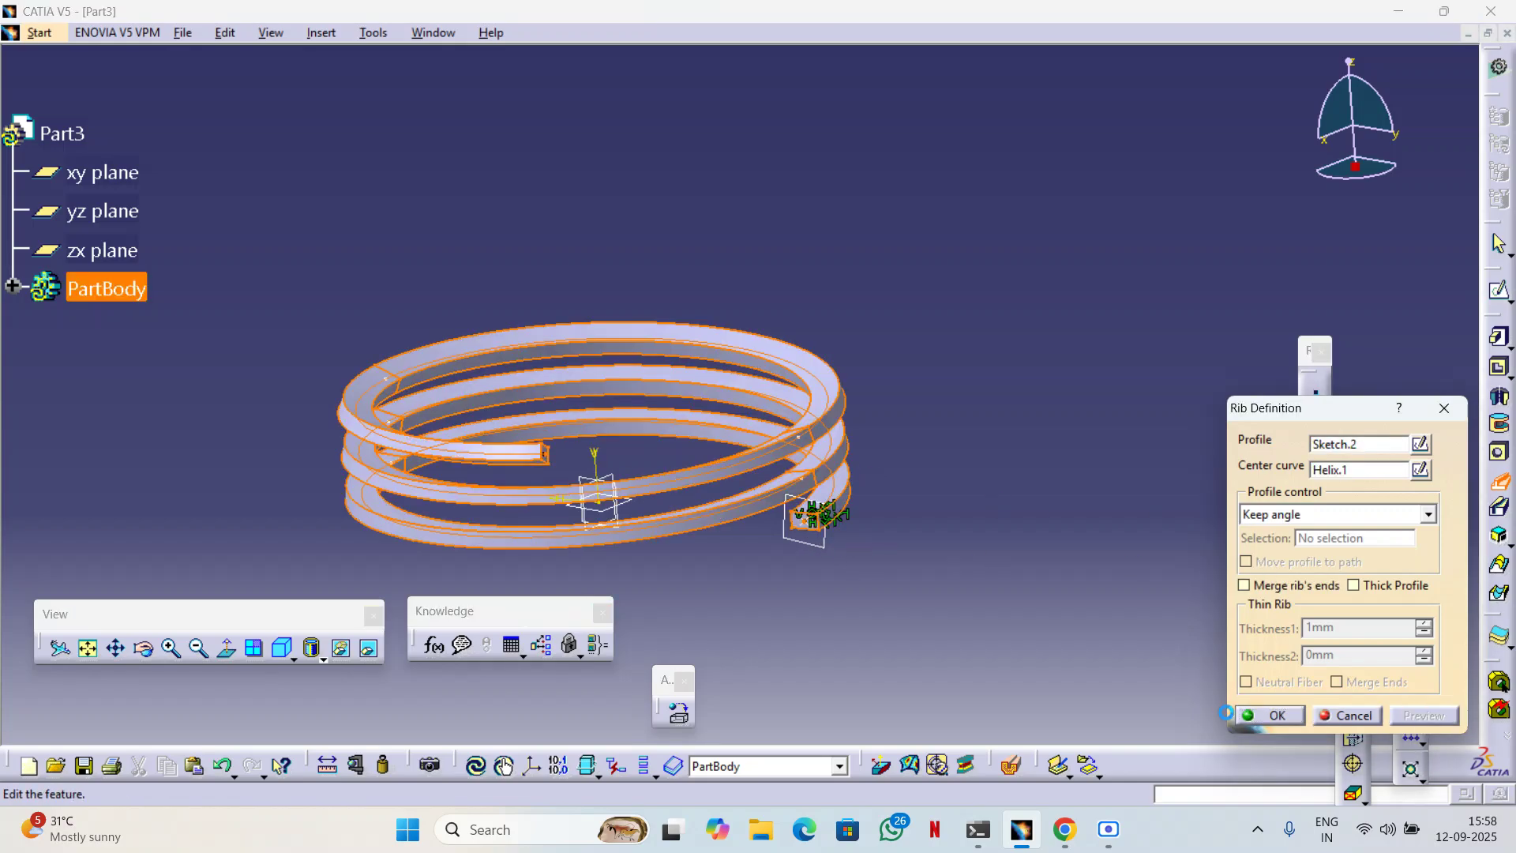
left_click(1270, 715)
middle_click_drag(553, 458, 1076, 466)
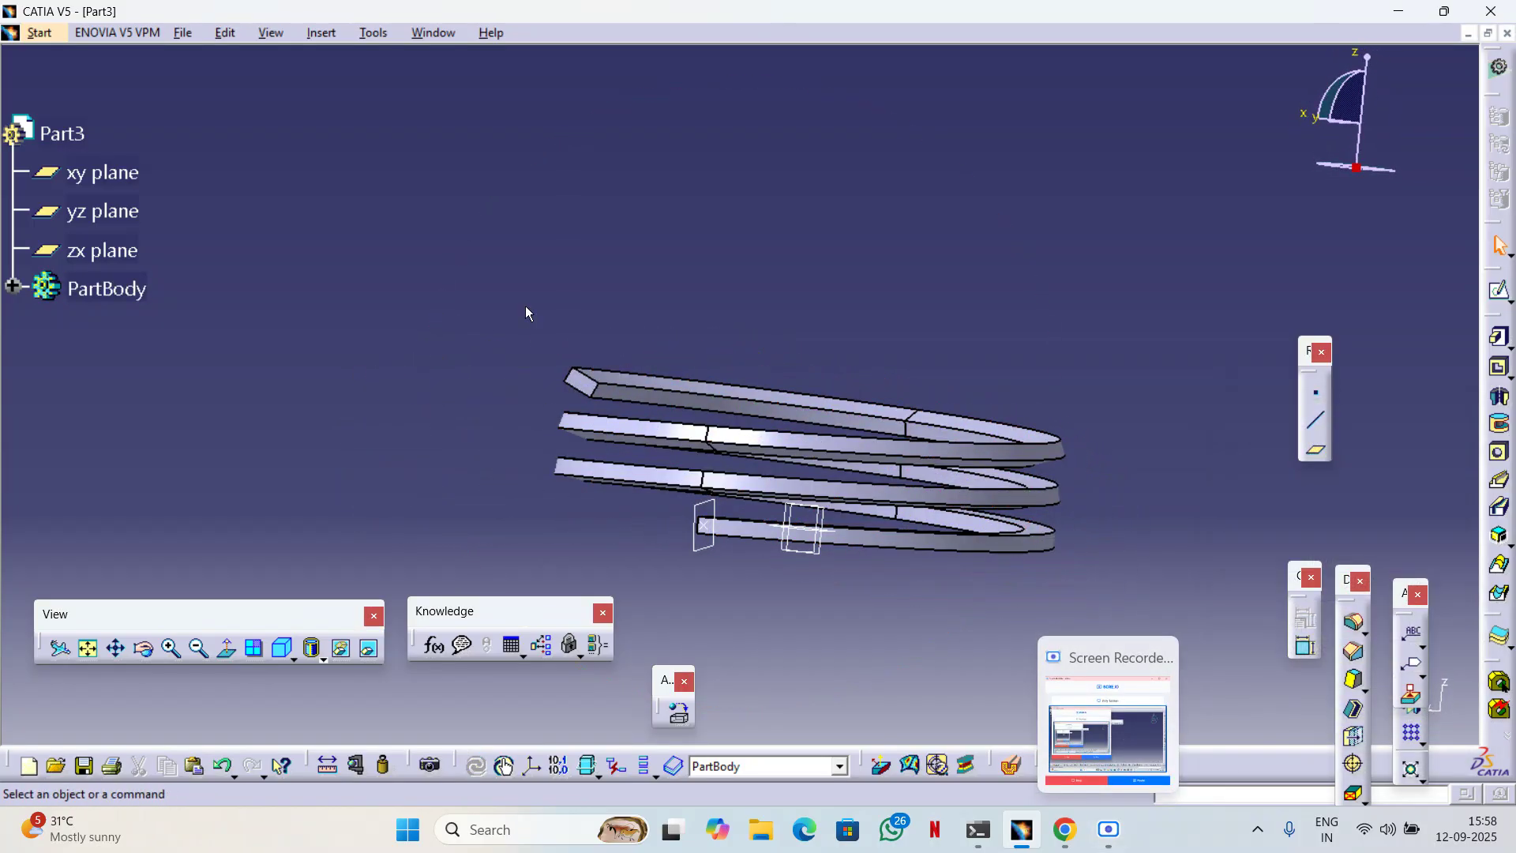
Return to the Wireframe and Surface Design workbench and float the Surfaces tools in the workspace beside the Wireframe tools.
left_click(55, 36)
mouse_move(85, 78)
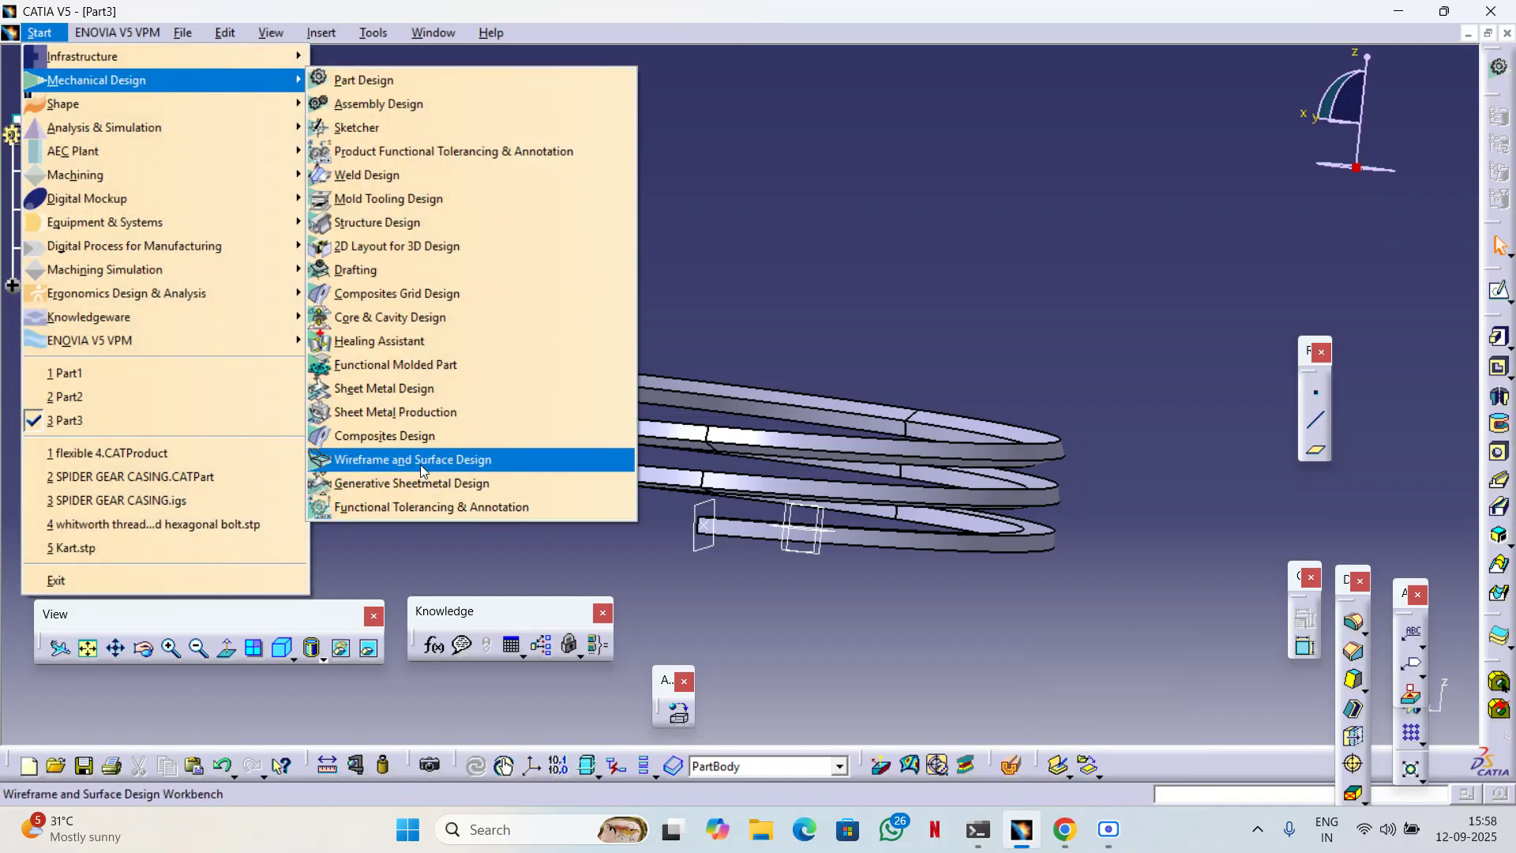
left_click(446, 459)
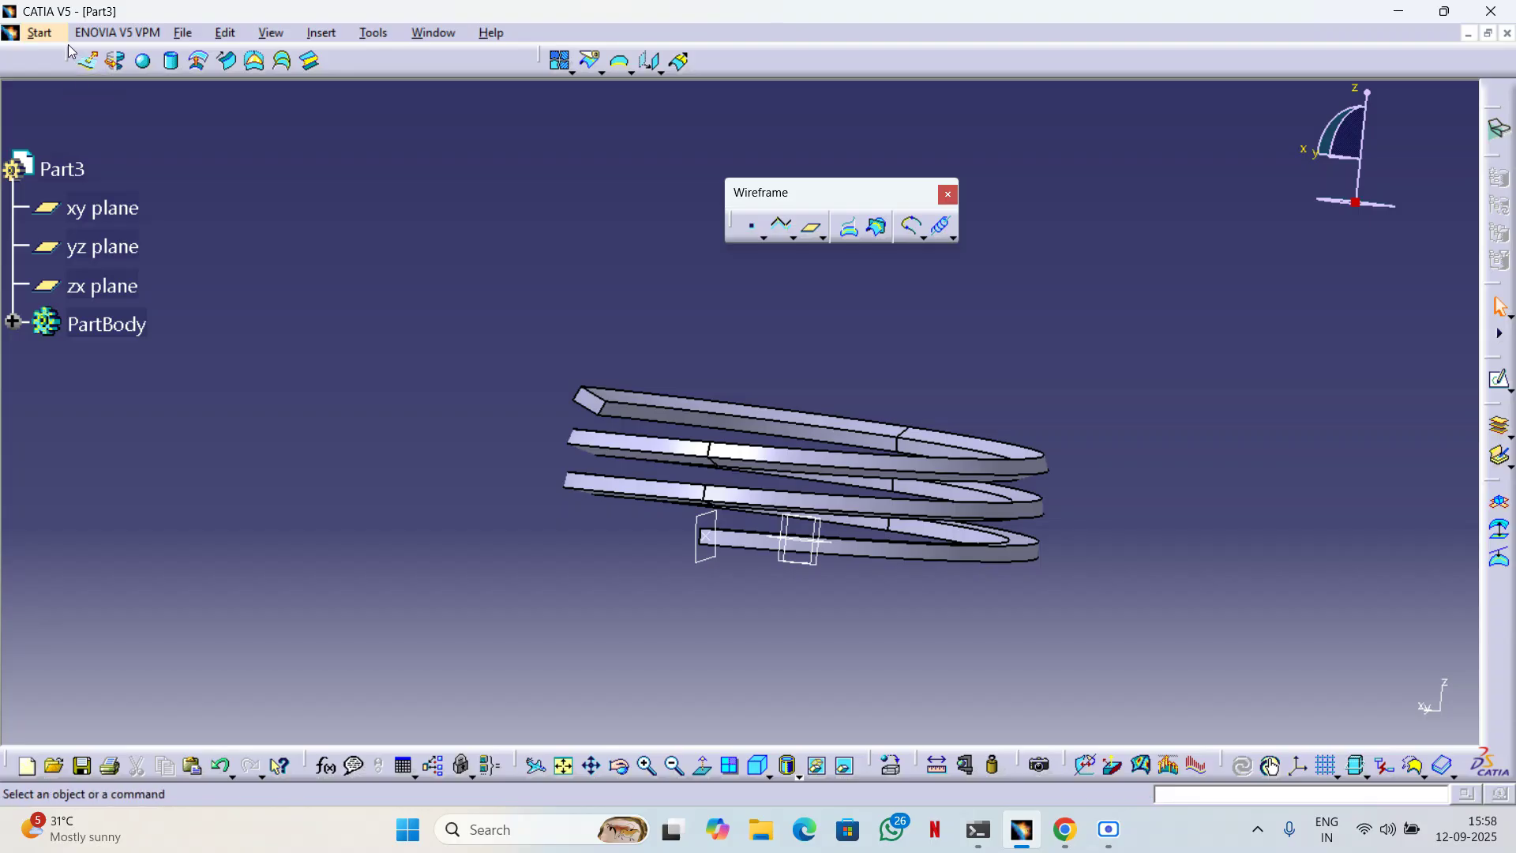
left_click_drag(461, 250, 649, 254)
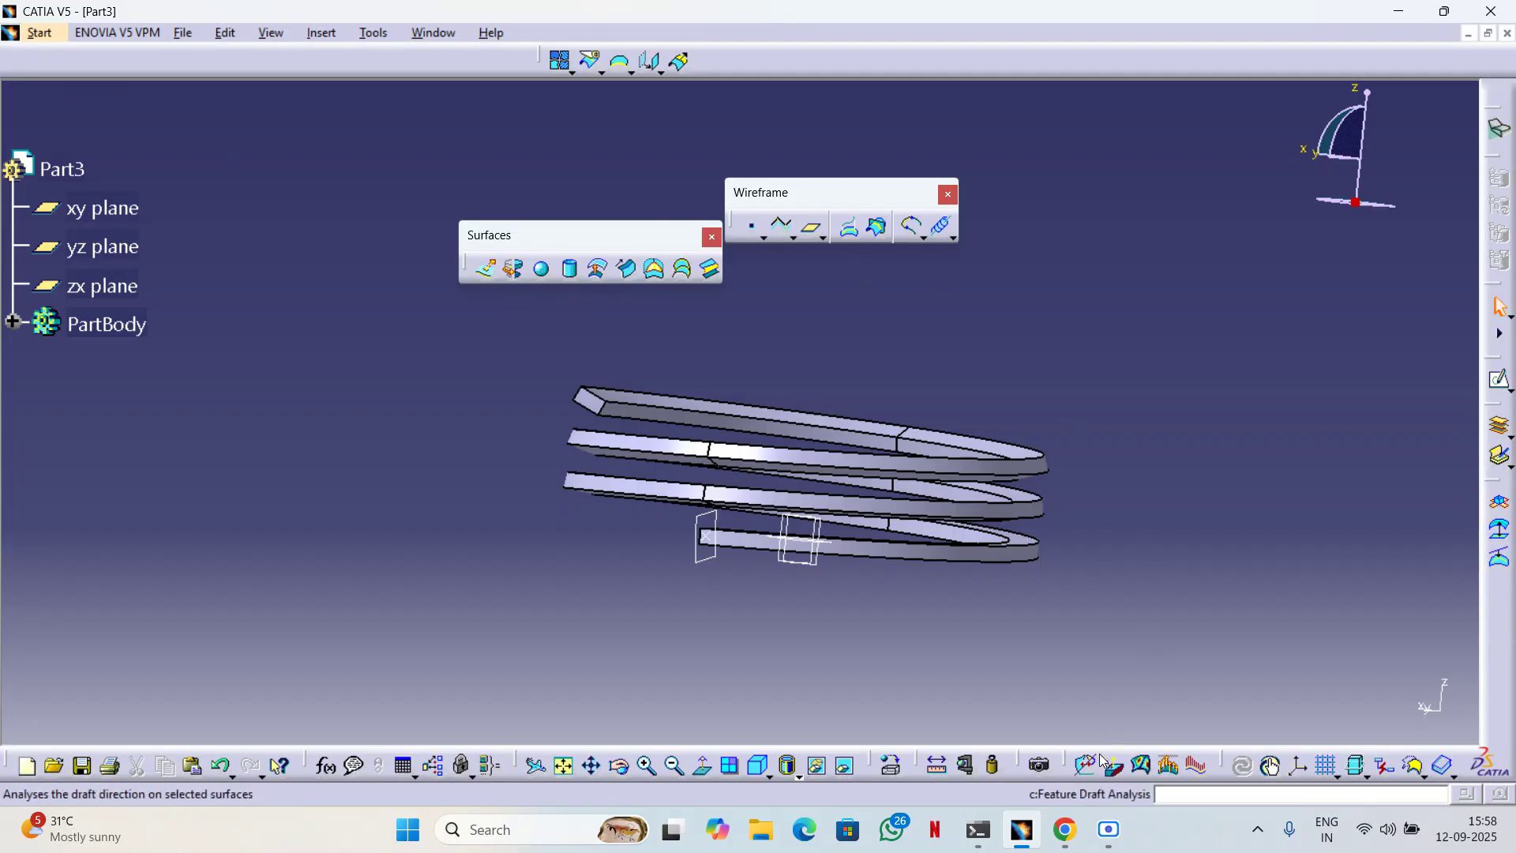
left_click(1110, 836)
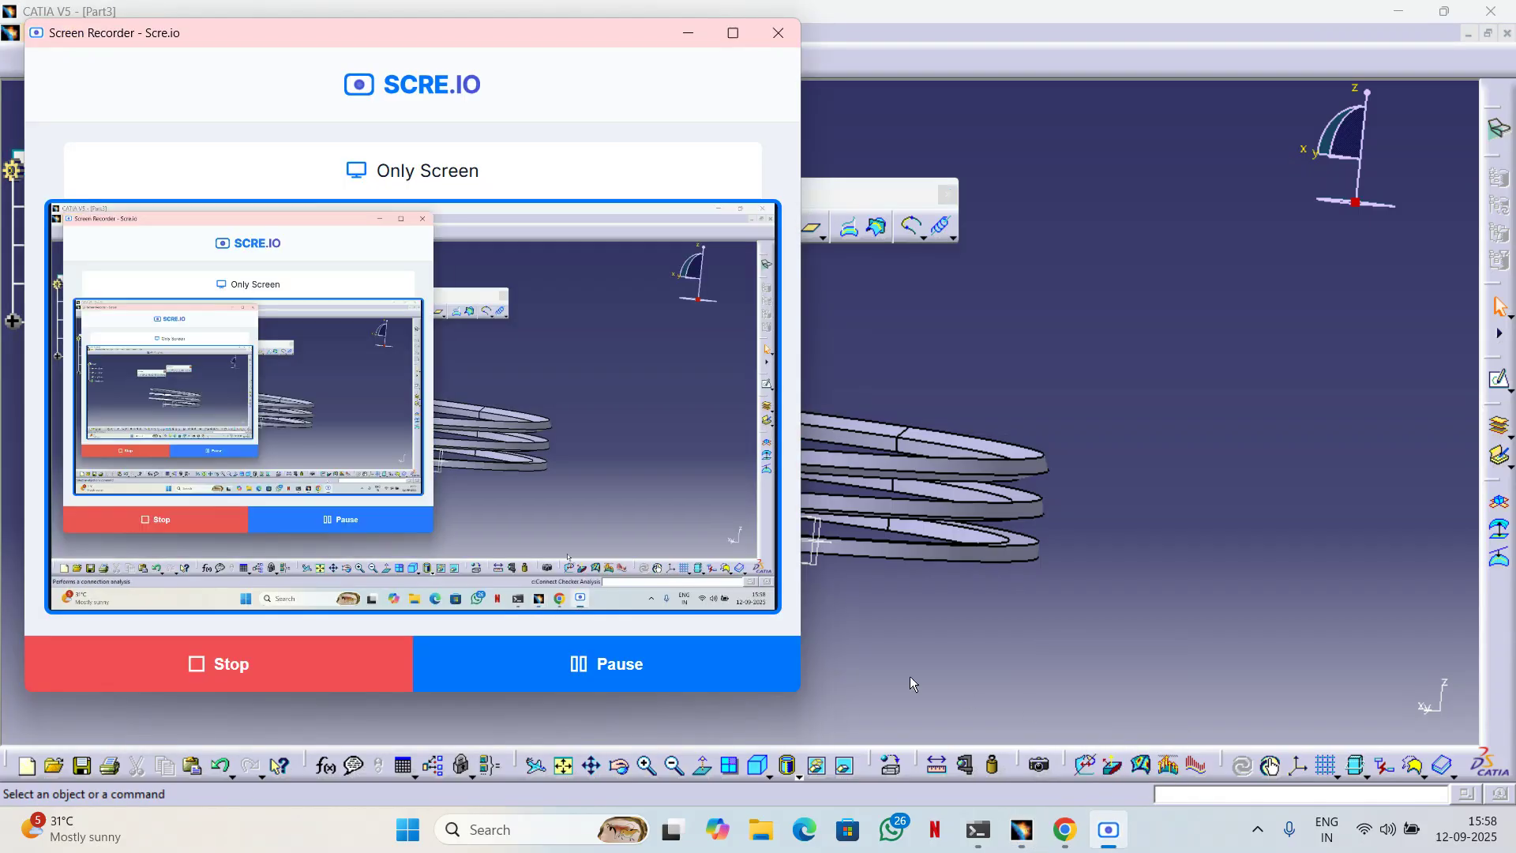
left_click_drag(516, 33, 516, 183)
left_click(698, 117)
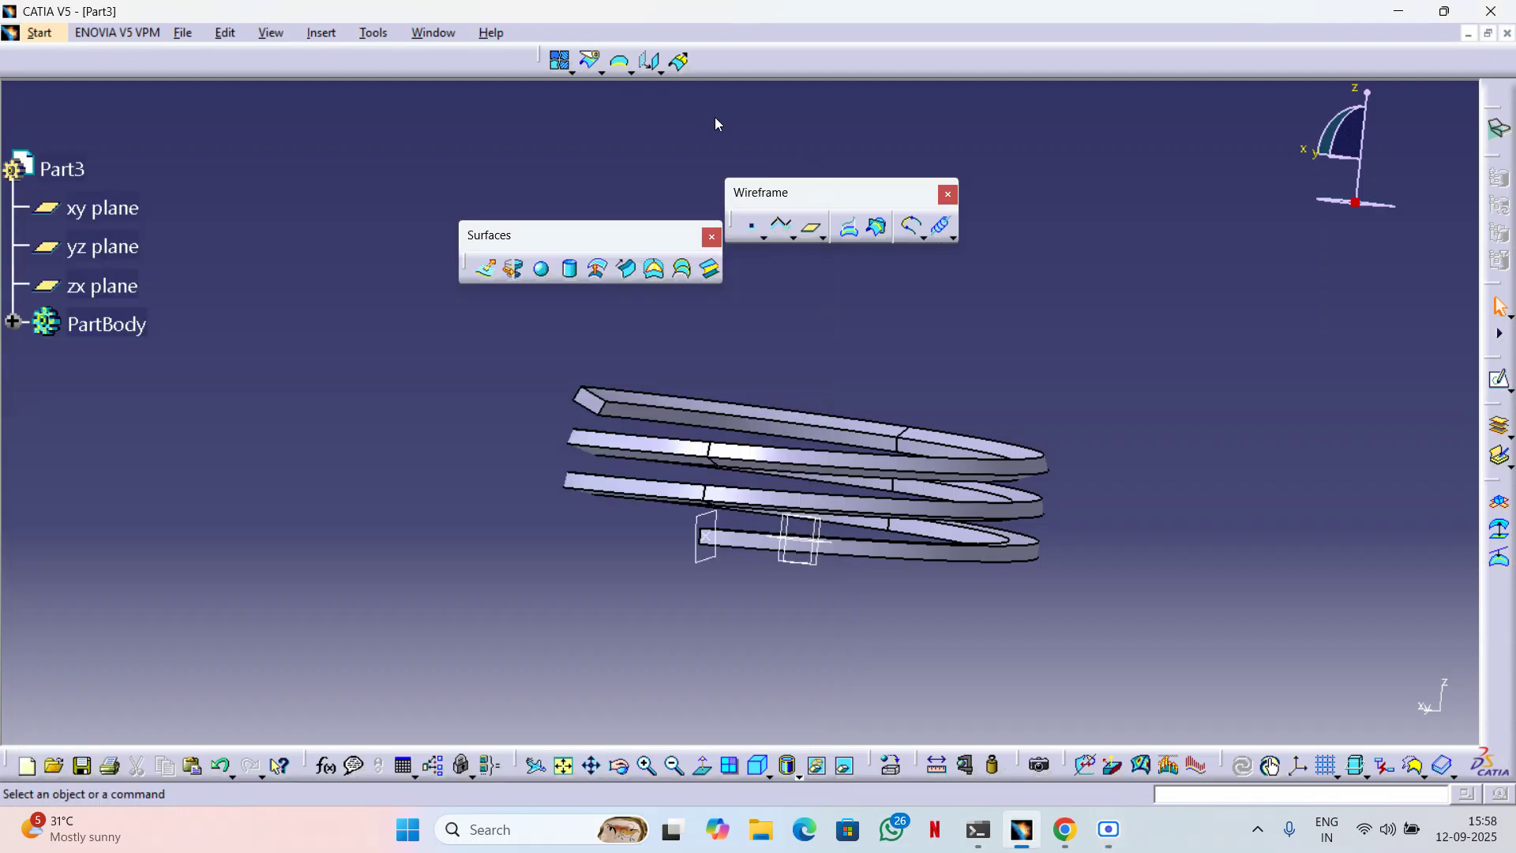
Float the Operations tools in the workspace beside the Wireframe tools.
left_click_drag(699, 117, 1164, 212)
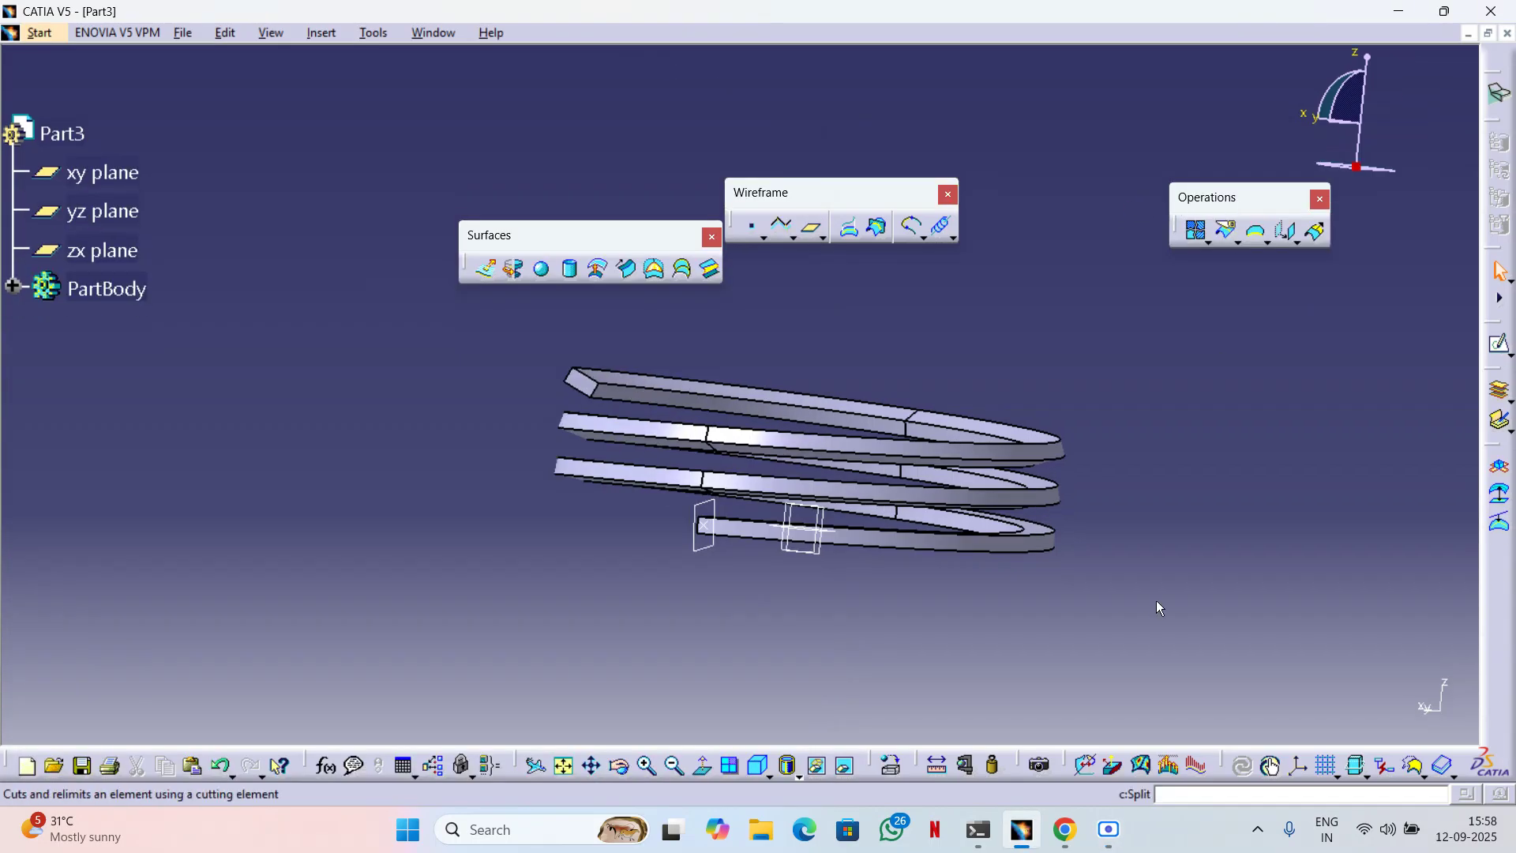